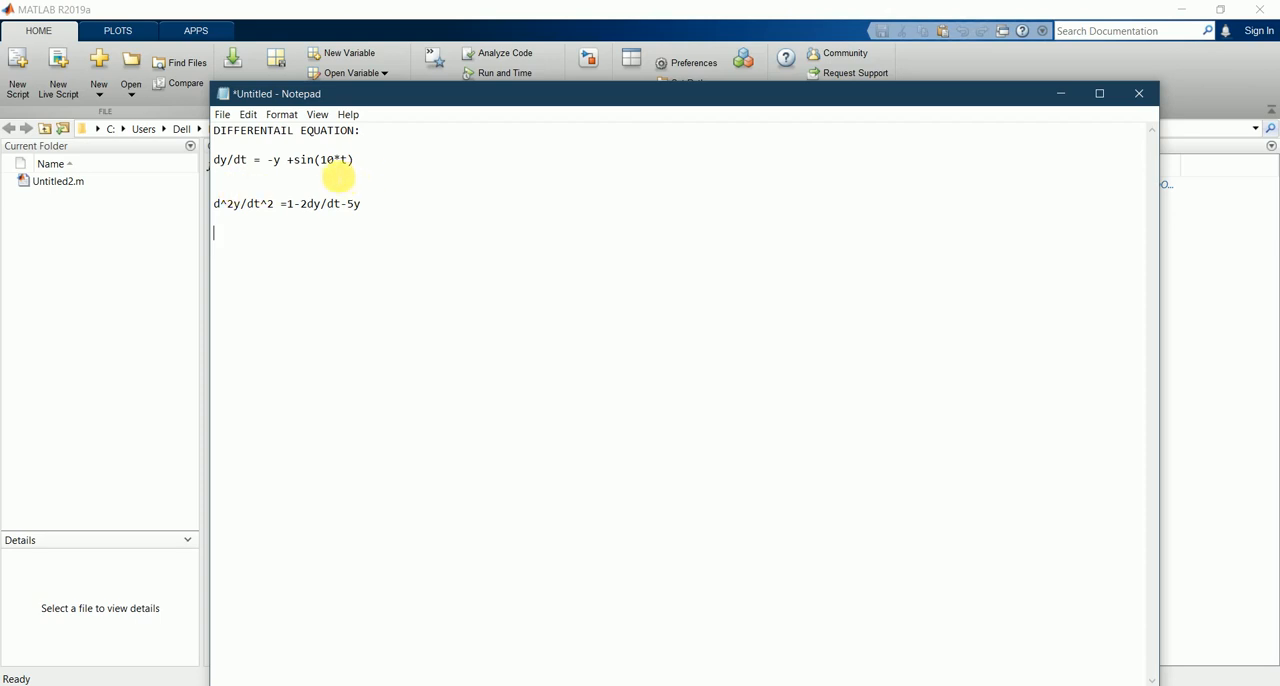
Step: Review the equation dy/dt = -y +sin(10*t) in the Notepad notes and minimize them to return to MATLAB
{"action": "left_click_drag", "start_coordinate": [360, 160], "coordinate": [209, 168]}
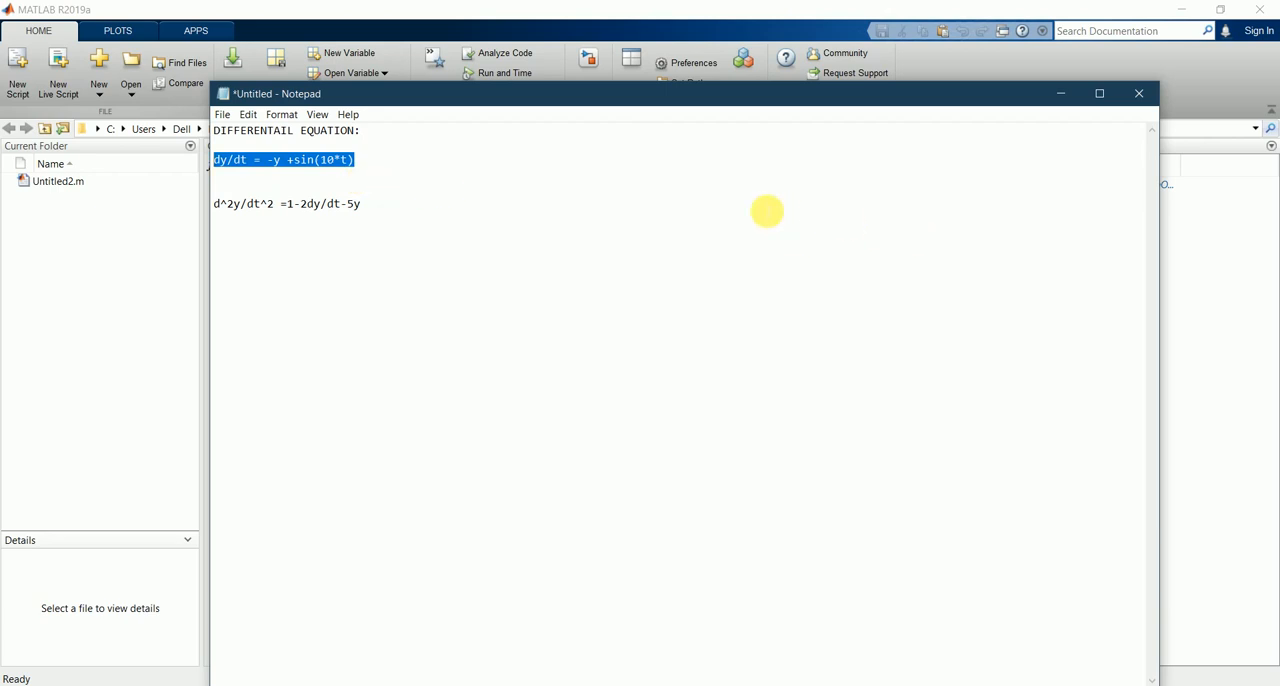
{"action": "left_click", "coordinate": [767, 211]}
{"action": "left_click", "coordinate": [1060, 93]}
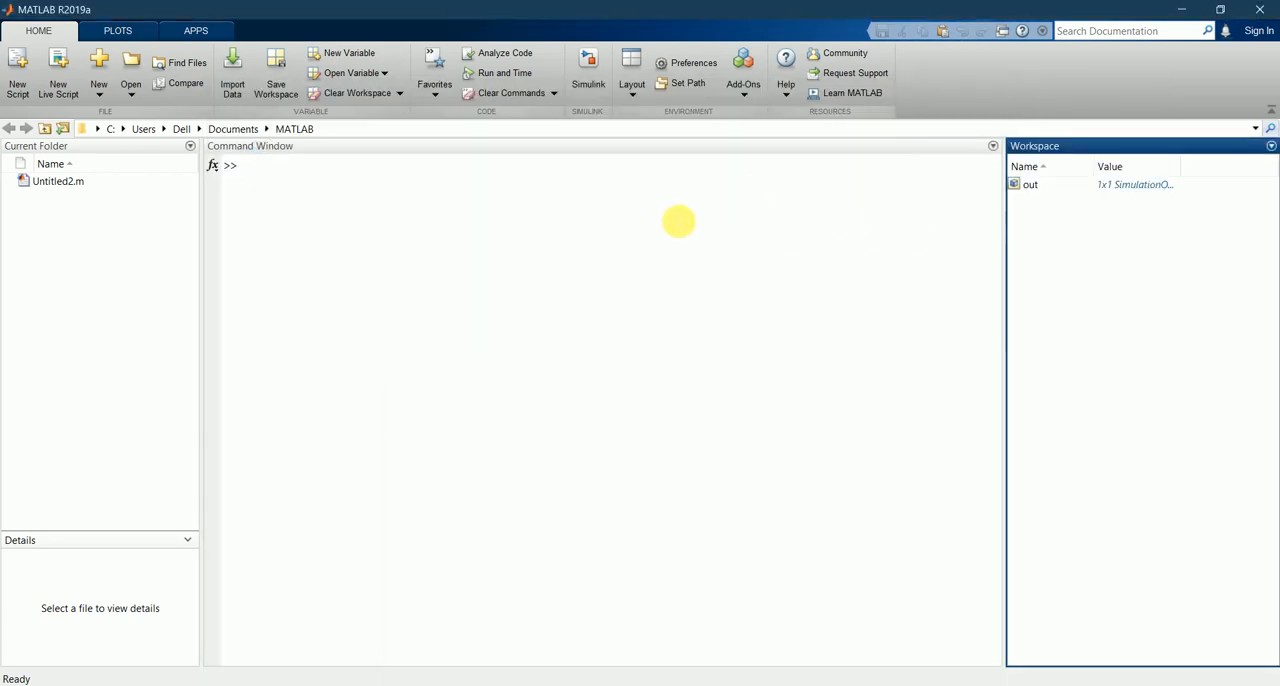
Step: Start Simulink, create a blank model and open the Library Browser
{"action": "left_click", "coordinate": [901, 228]}
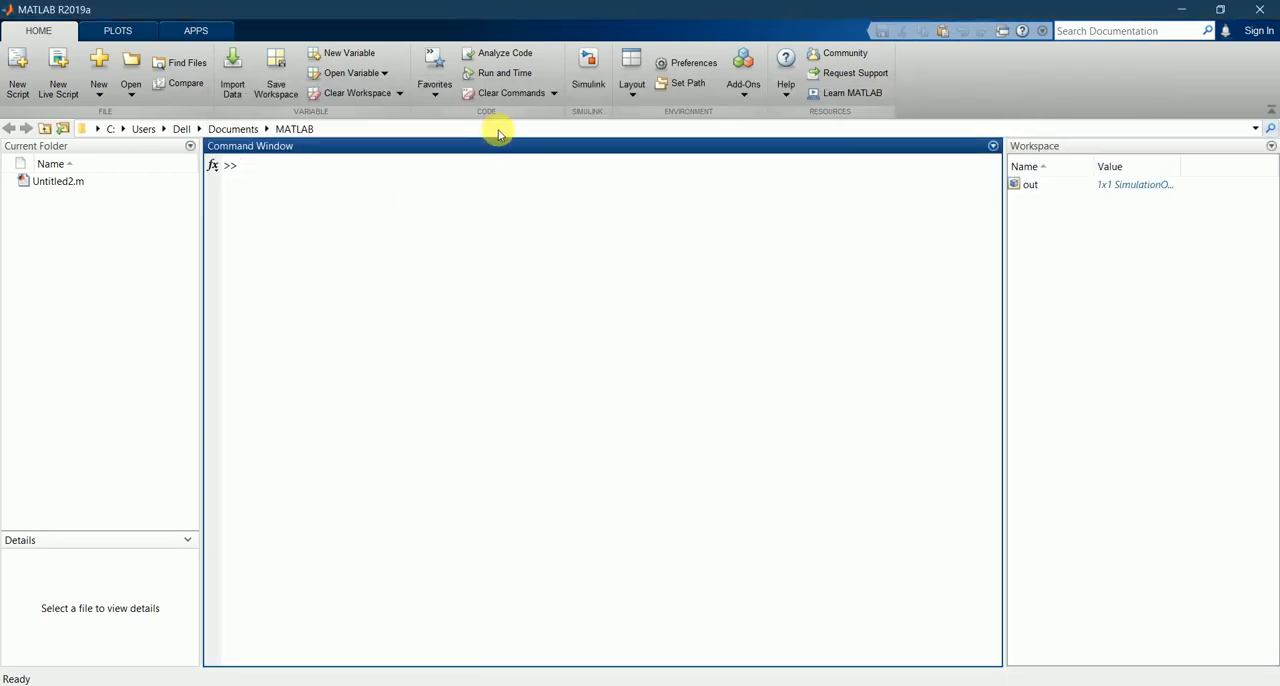
{"action": "left_click", "coordinate": [588, 70]}
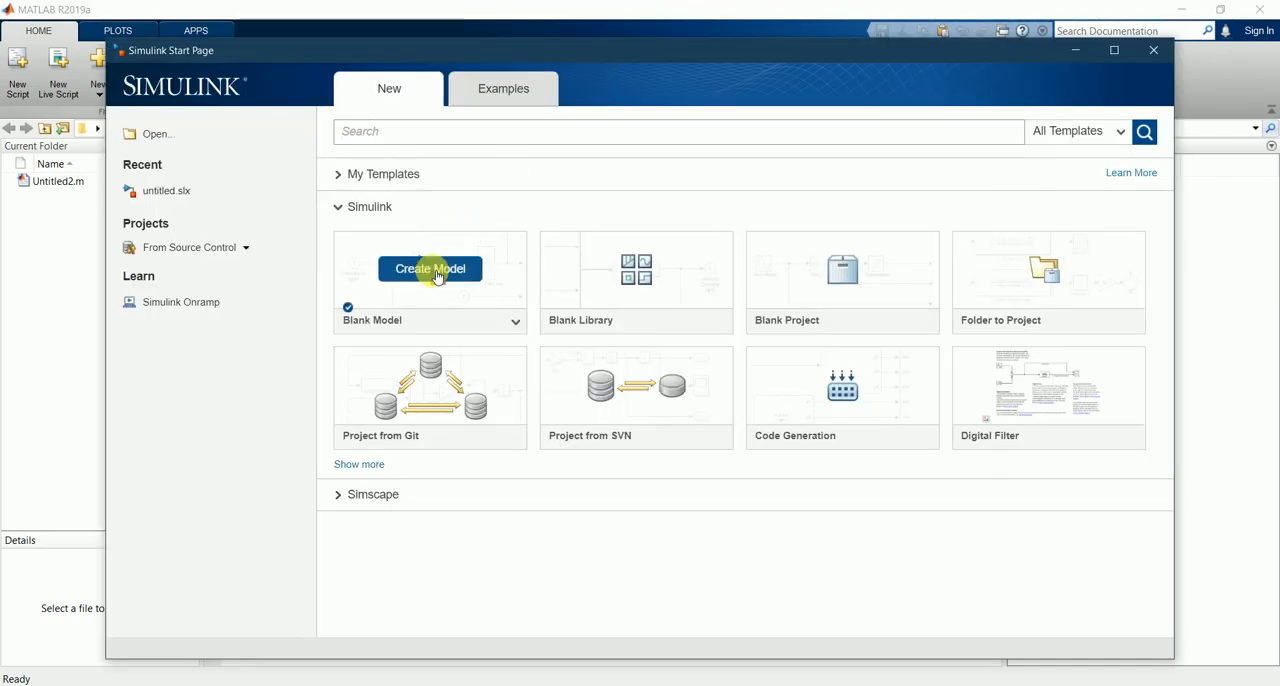
{"action": "left_click", "coordinate": [432, 270]}
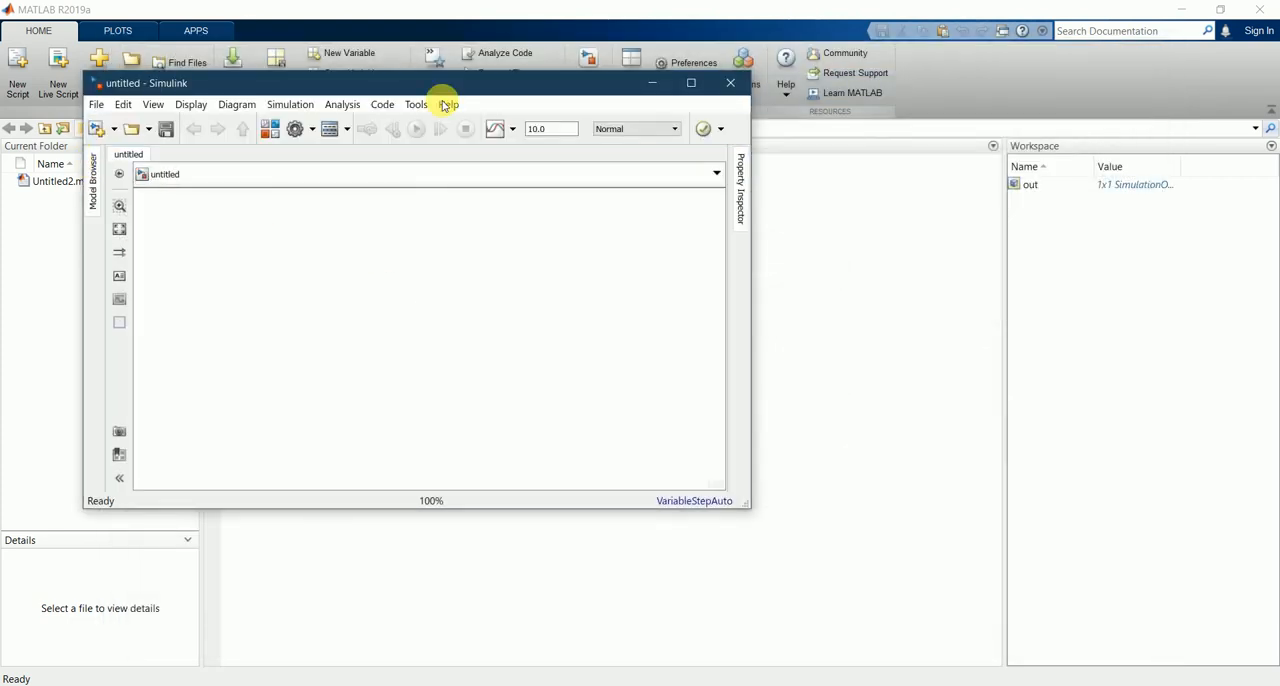
{"action": "left_click", "coordinate": [269, 133]}
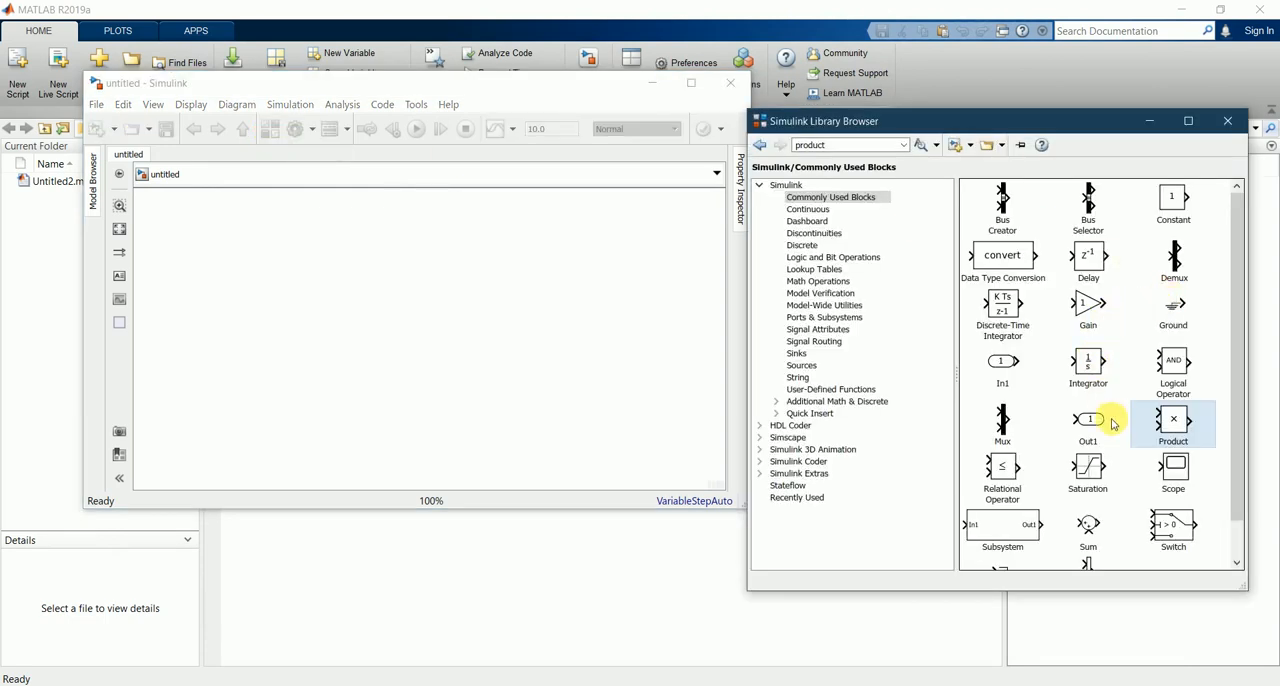
Step: Look through the blocks in the Commonly Used Blocks library
{"action": "scroll", "coordinate": [1108, 424], "scroll_direction": "down", "scroll_amount": 1}
{"action": "scroll", "coordinate": [1110, 422], "scroll_direction": "up", "scroll_amount": 1}
{"action": "left_click", "coordinate": [1004, 215]}
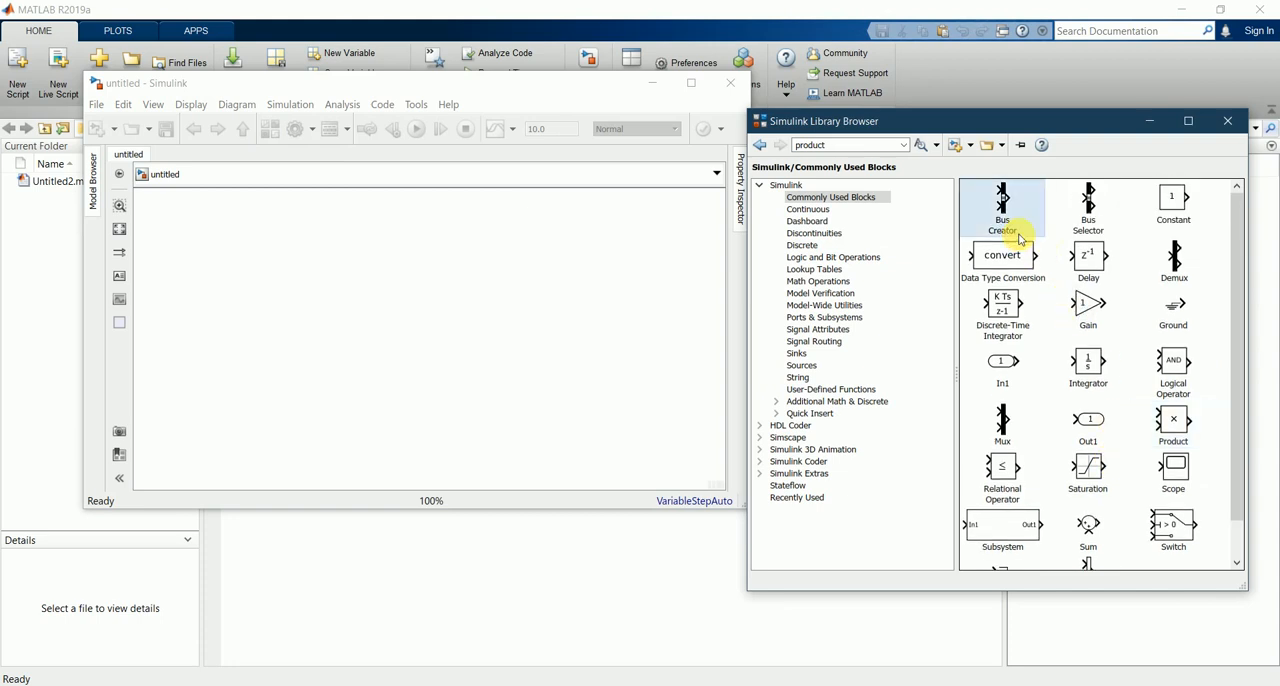
{"action": "left_click_drag", "start_coordinate": [1239, 351], "coordinate": [1226, 259]}
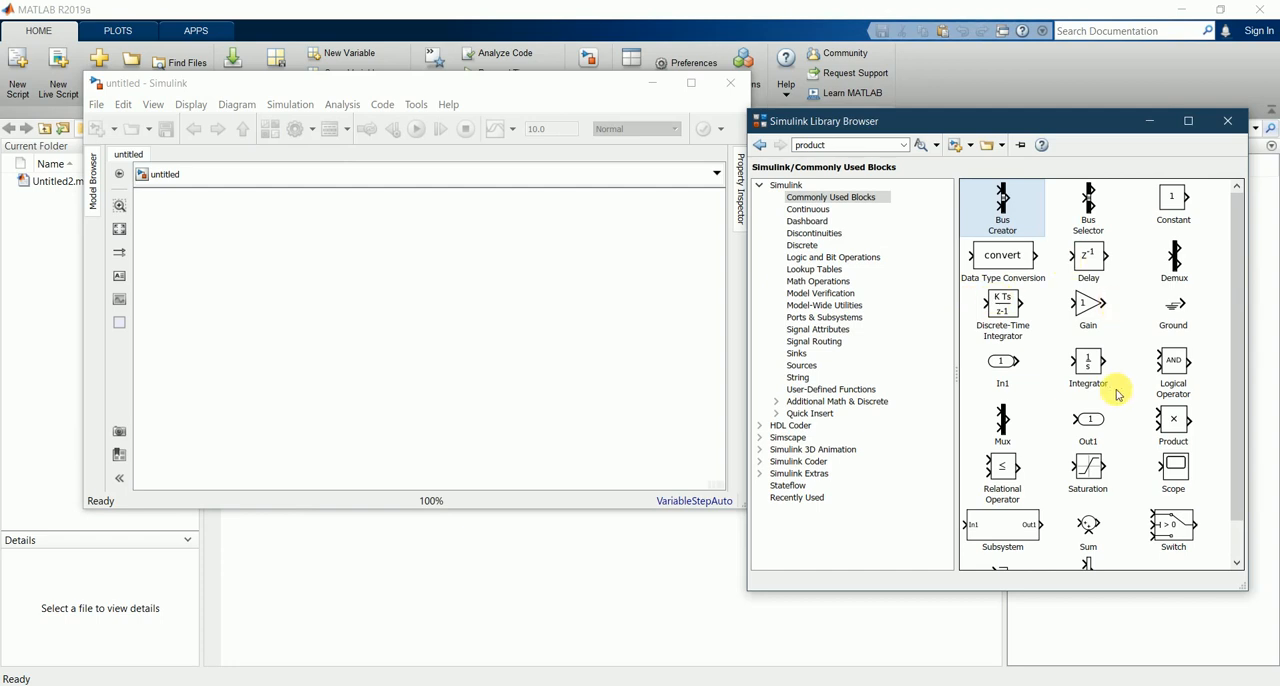
{"action": "scroll", "coordinate": [1088, 480], "scroll_direction": "down", "scroll_amount": 1}
{"action": "scroll", "coordinate": [1088, 480], "scroll_direction": "up", "scroll_amount": 1}
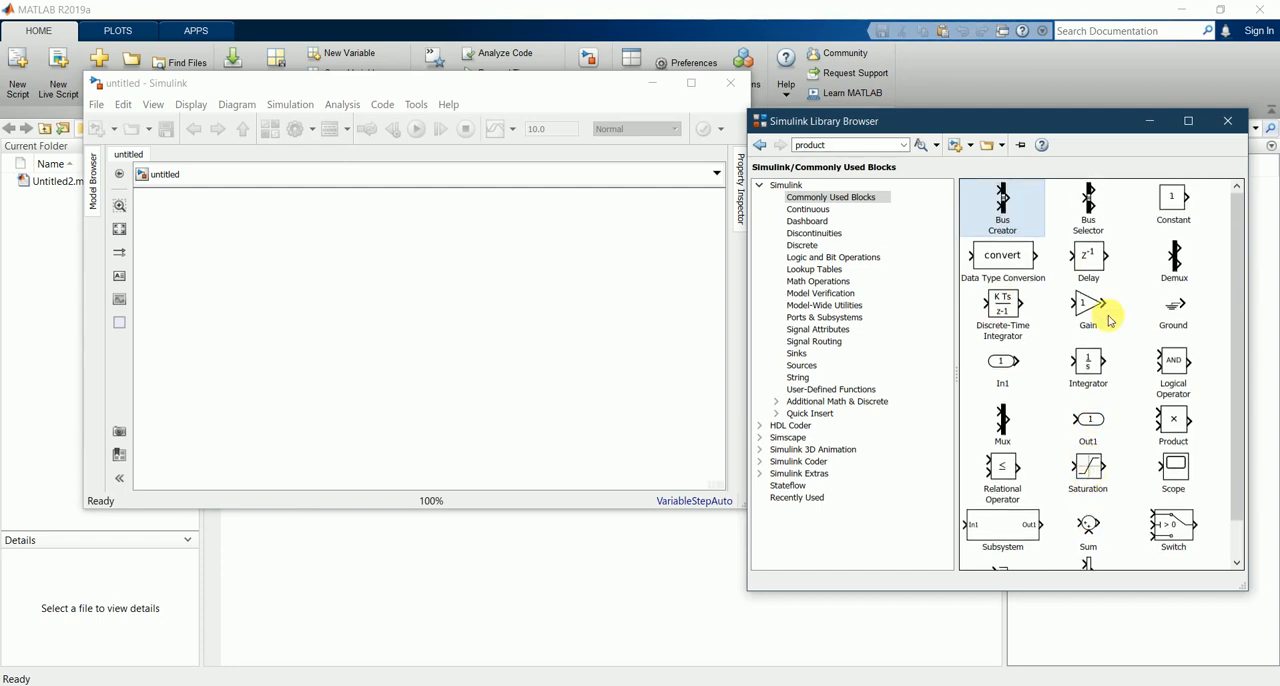
{"action": "left_click", "coordinate": [1165, 205]}
{"action": "left_click", "coordinate": [1007, 231]}
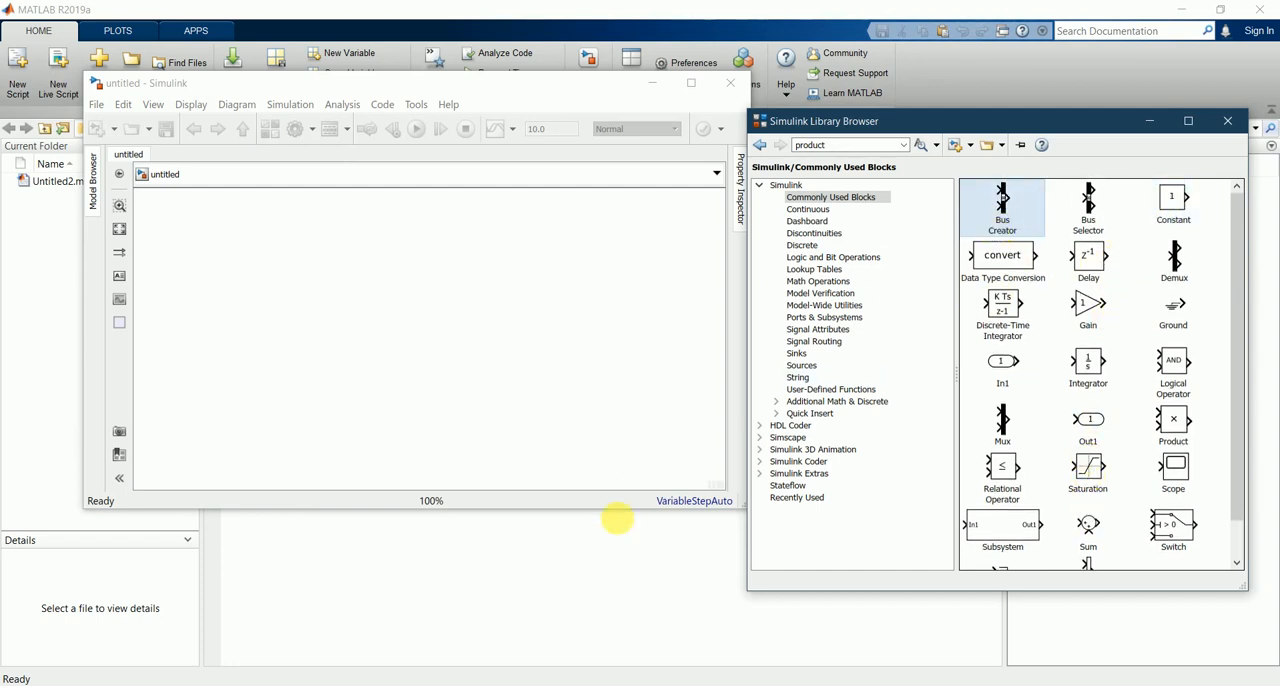
Step: Switch to the Notepad notes, examine the terms of dy/dt = -y +sin(10*t), and return to Simulink
{"action": "left_click", "coordinate": [592, 683]}
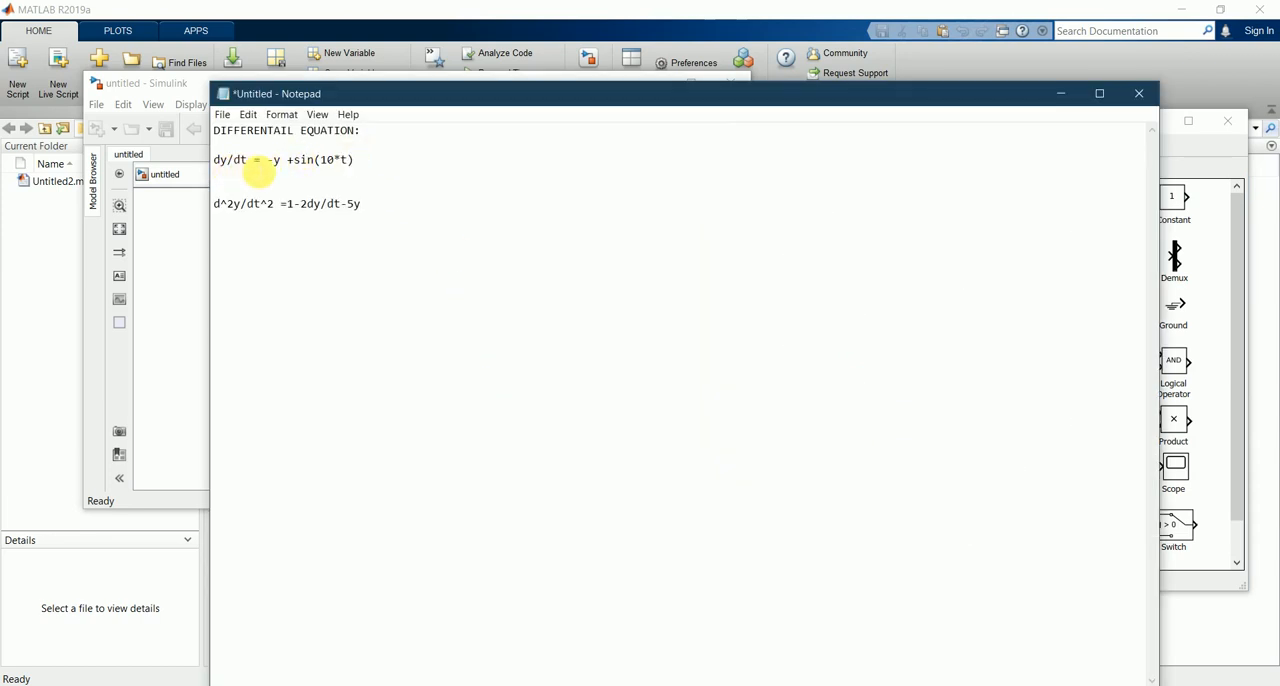
{"action": "double_click", "coordinate": [240, 161]}
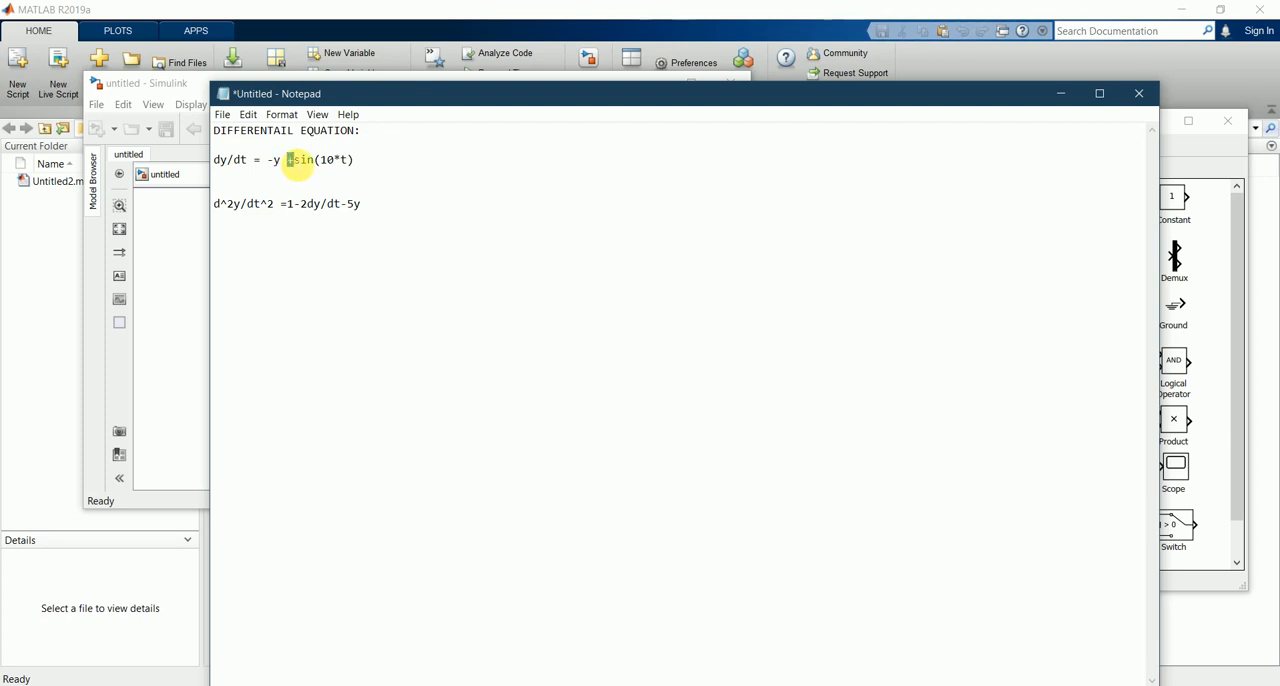
{"action": "left_click", "coordinate": [371, 163]}
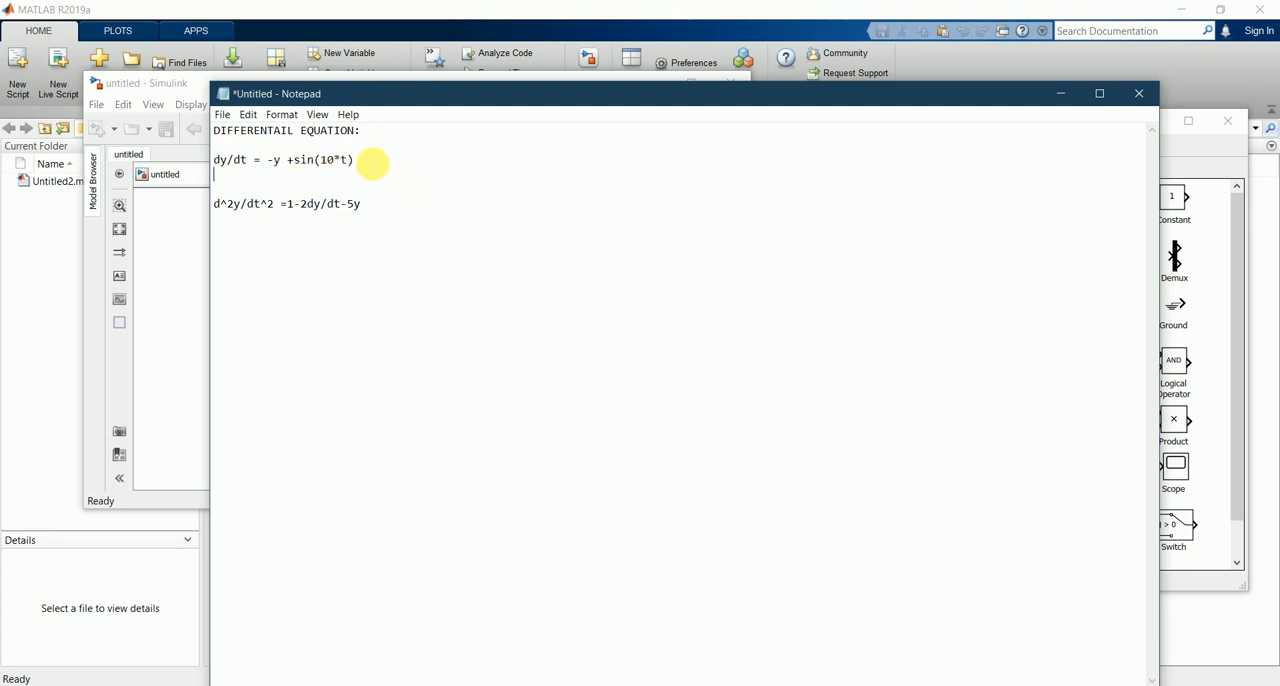
{"action": "left_click_drag", "start_coordinate": [355, 168], "coordinate": [310, 168]}
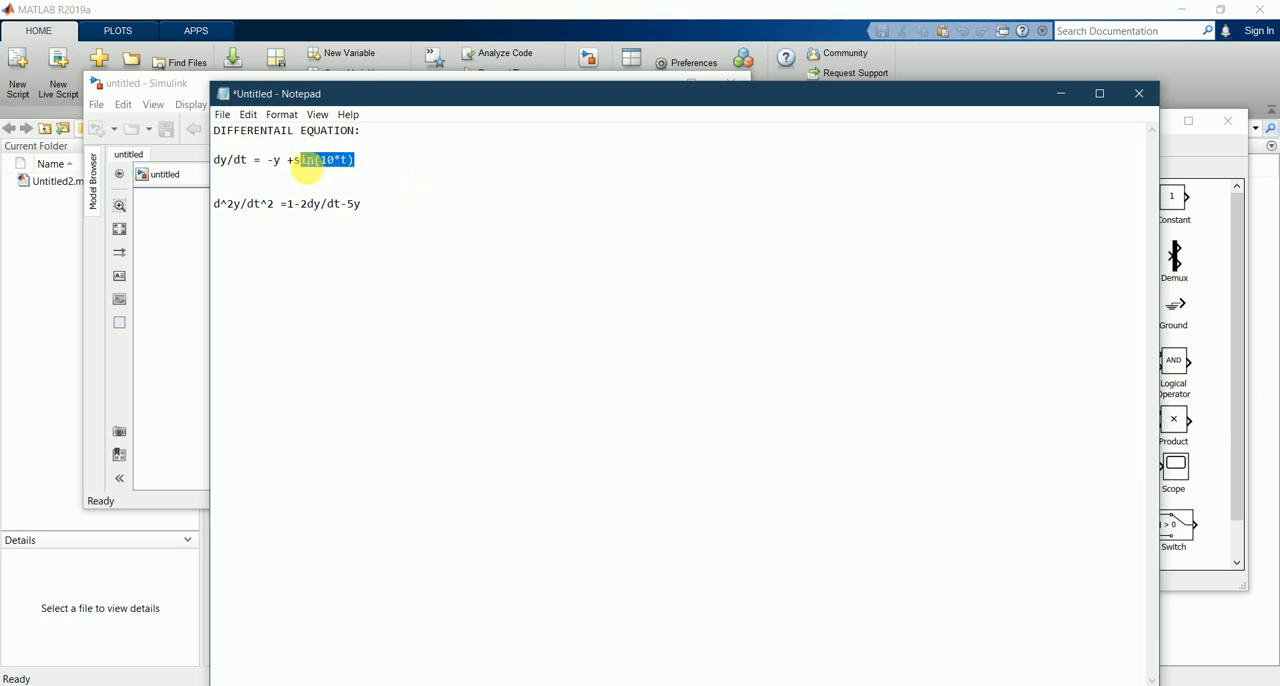
{"action": "left_click", "coordinate": [417, 192]}
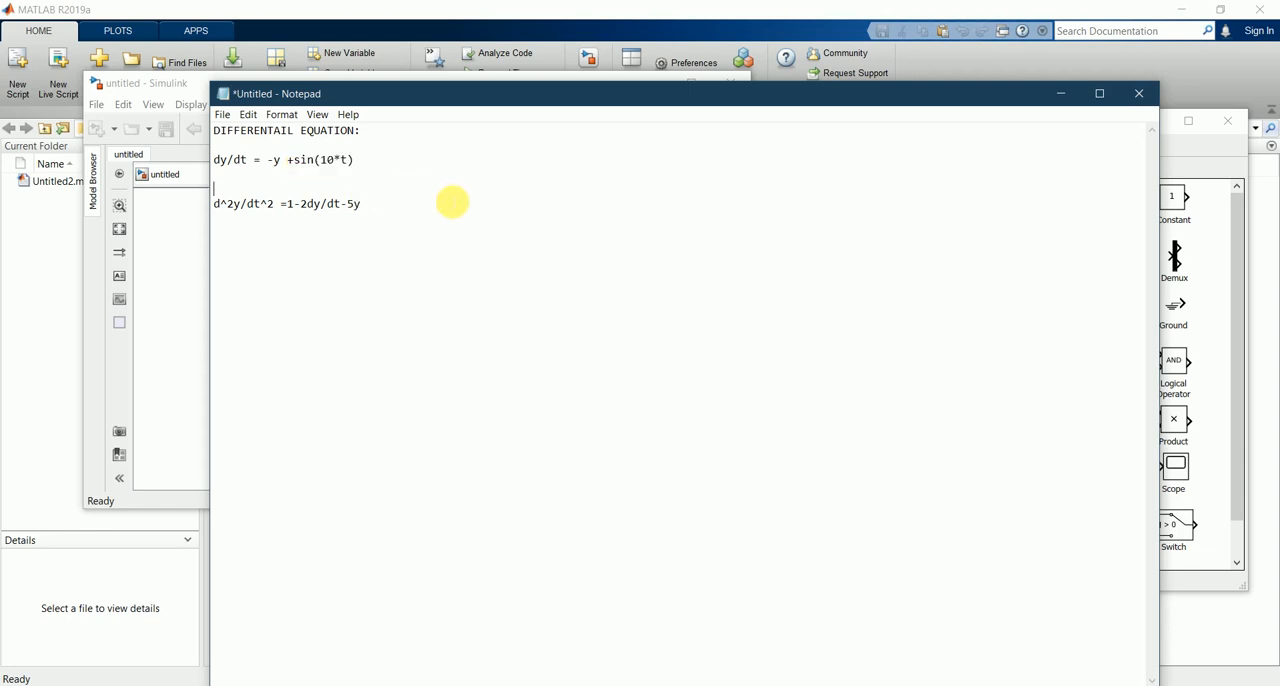
{"action": "left_click", "coordinate": [1062, 97]}
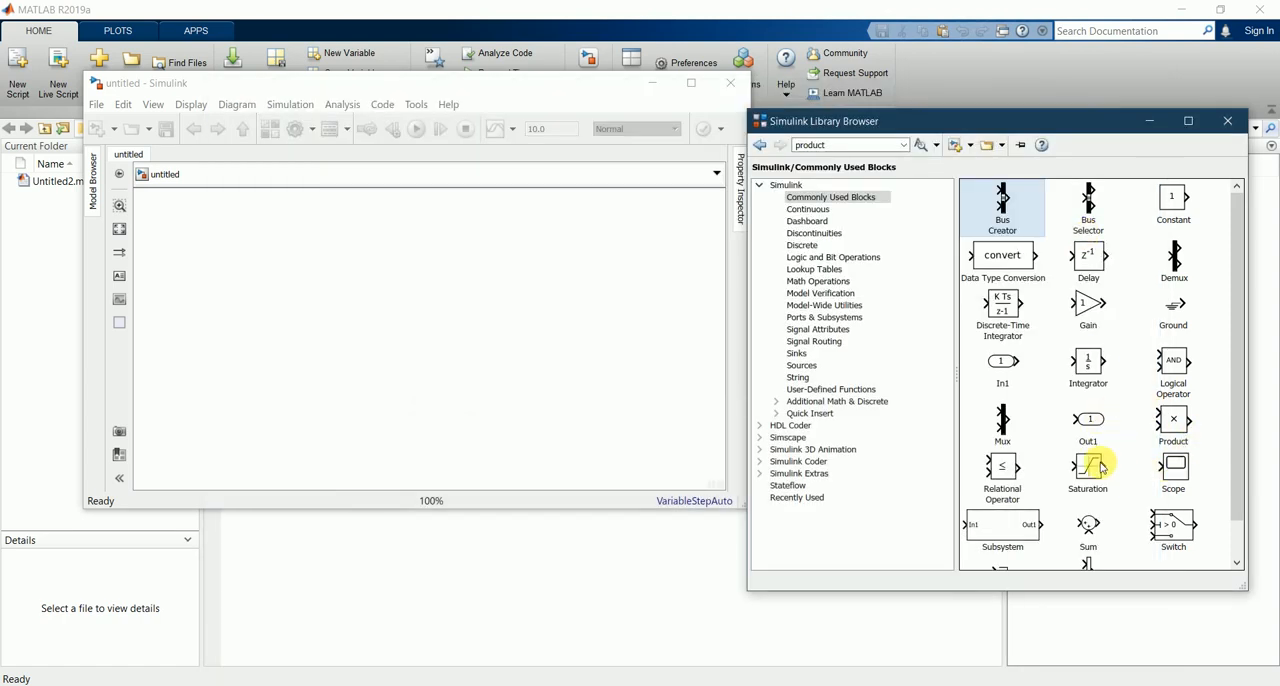
Step: Add an Integrator block from the Commonly Used Blocks library to the model, leaving its initial condition unset
{"action": "scroll", "coordinate": [1097, 458], "scroll_direction": "down", "scroll_amount": 1}
{"action": "scroll", "coordinate": [1100, 468], "scroll_direction": "up", "scroll_amount": 1}
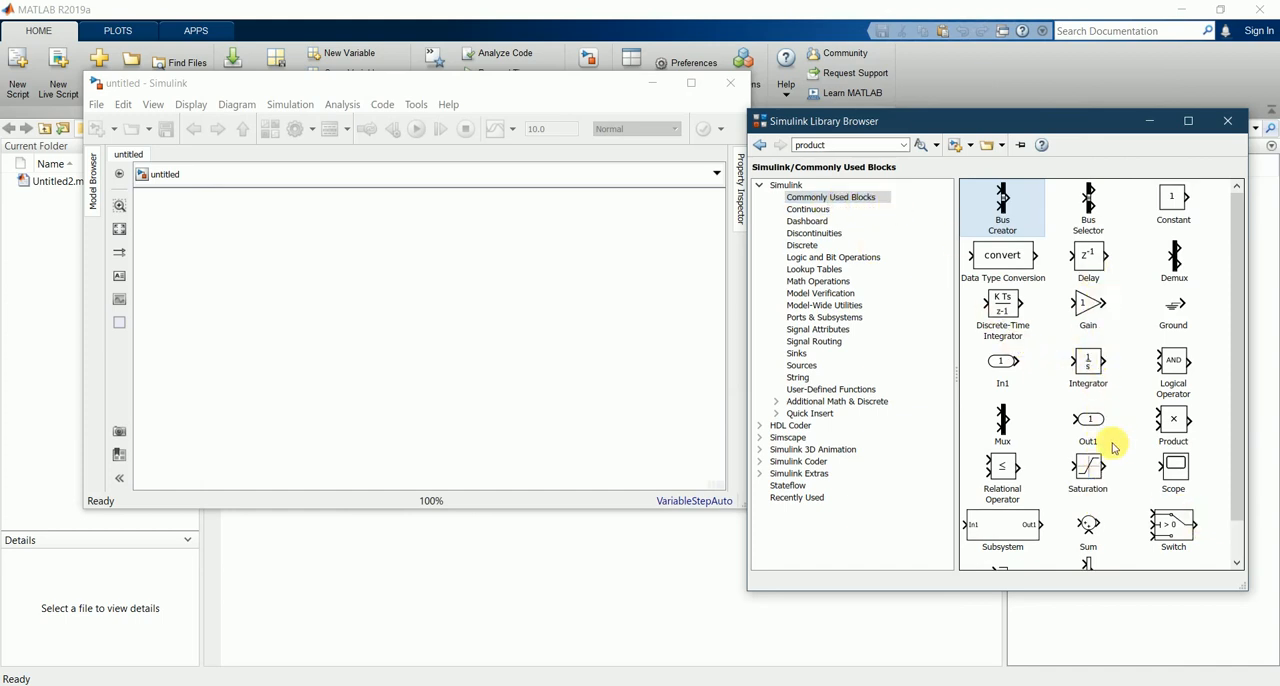
{"action": "left_click_drag", "start_coordinate": [1090, 365], "coordinate": [320, 278]}
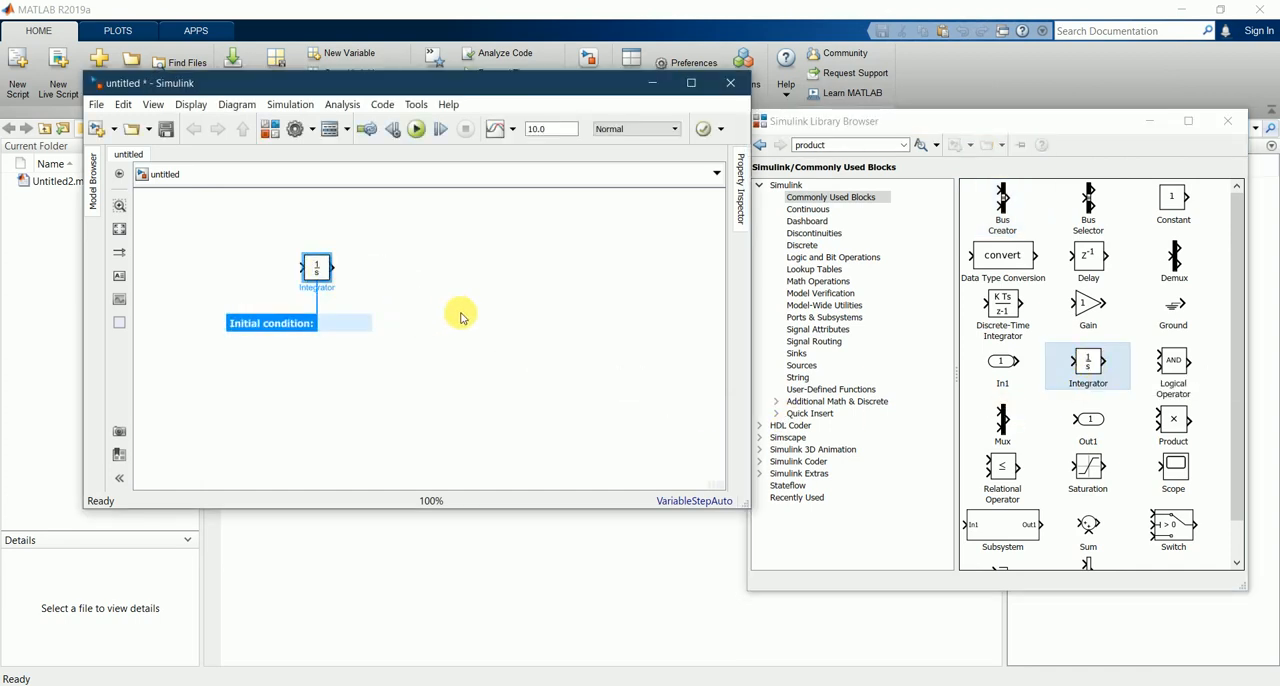
{"action": "left_click", "coordinate": [490, 294]}
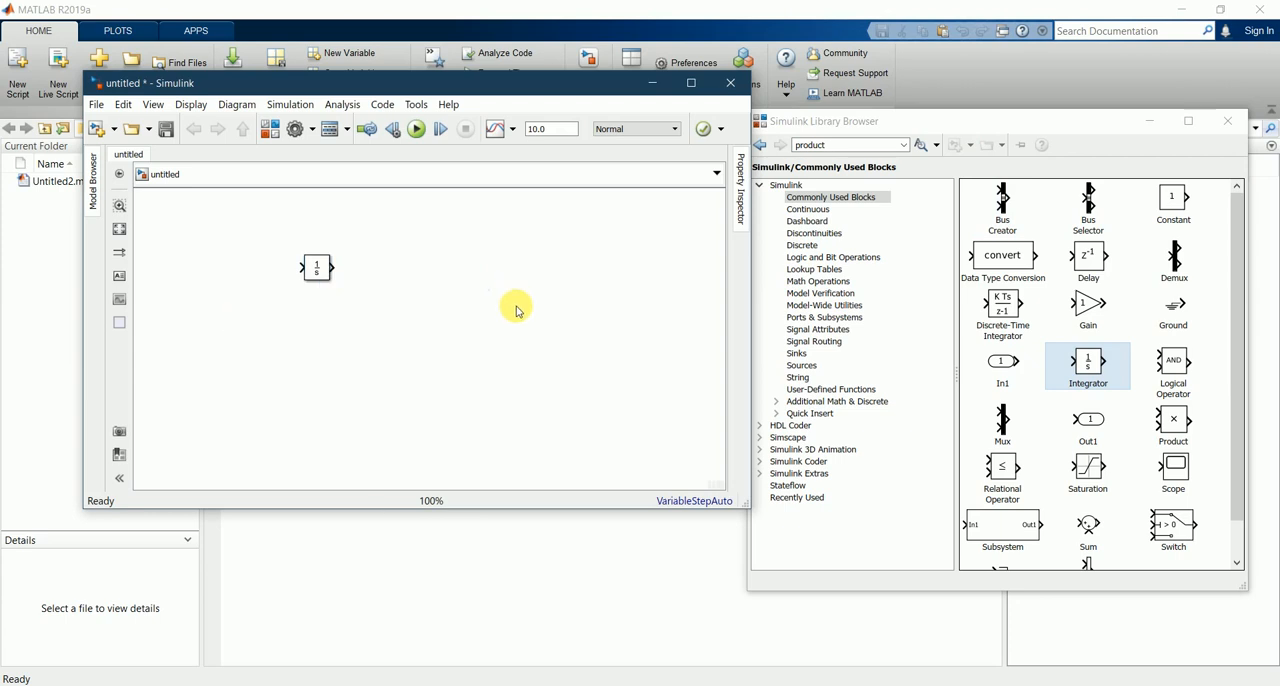
Step: Add a Sine Wave block from the Sources library to the left of the Integrator block
{"action": "scroll", "coordinate": [1096, 529], "scroll_direction": "down", "scroll_amount": 1}
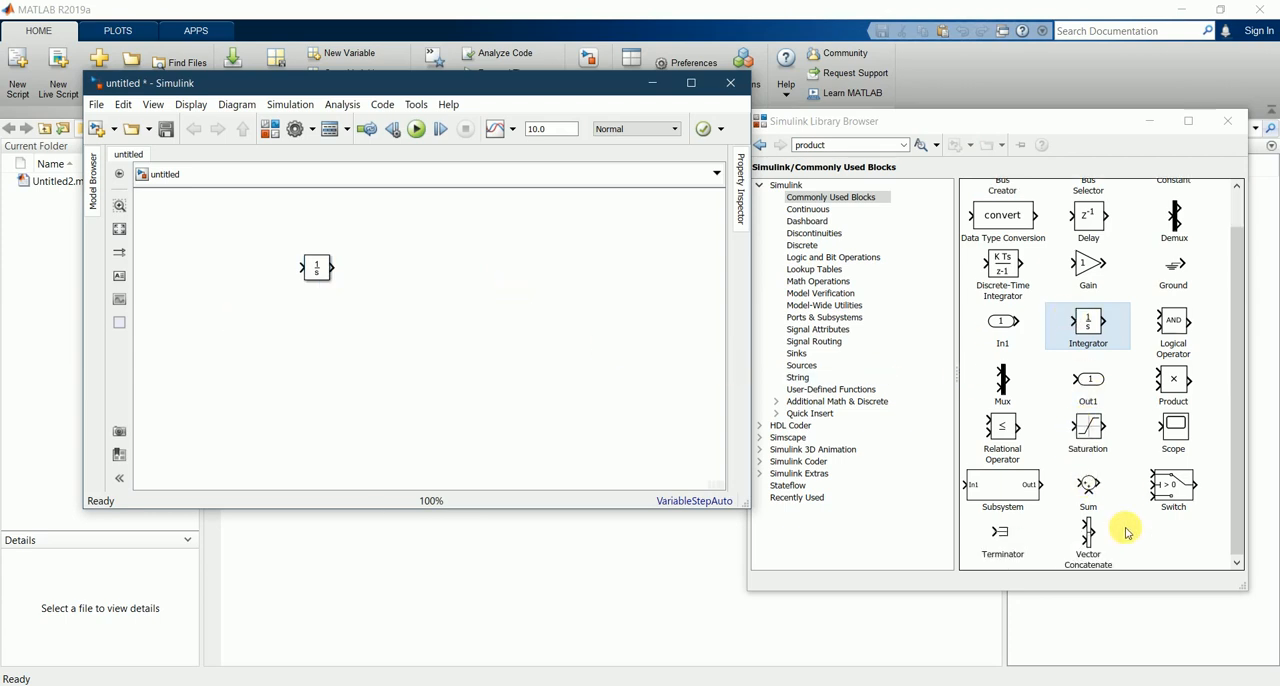
{"action": "scroll", "coordinate": [1090, 490], "scroll_direction": "up", "scroll_amount": 1}
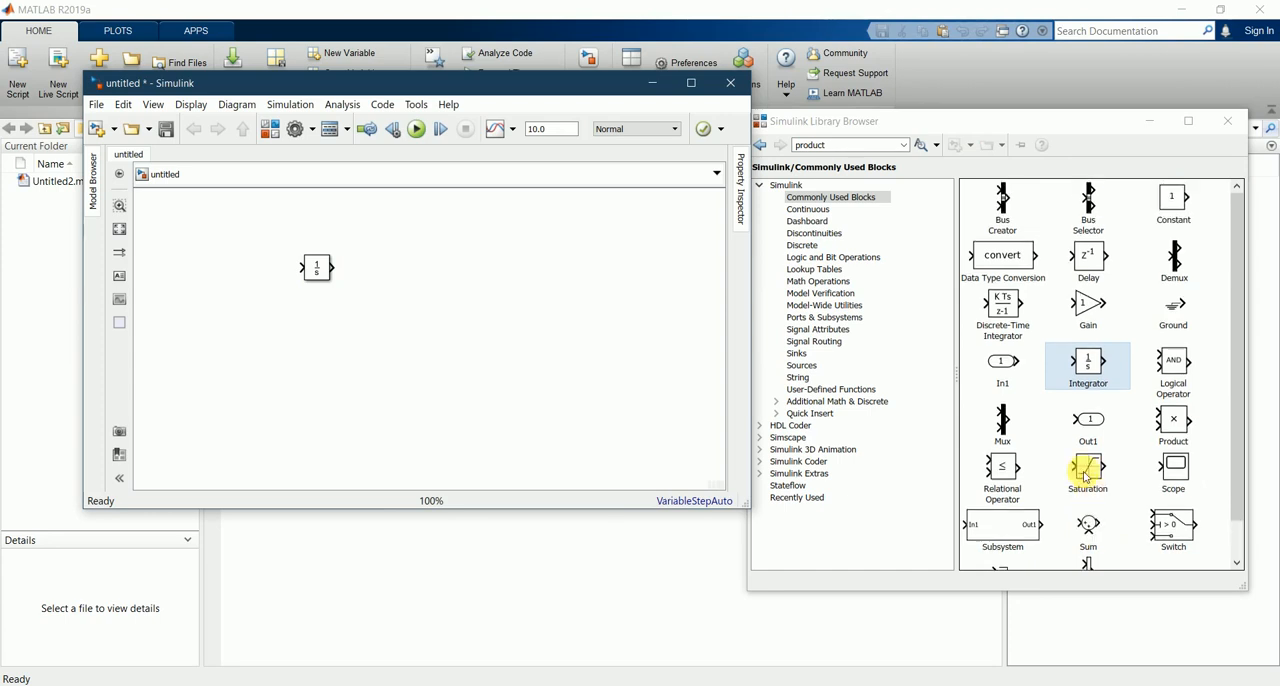
{"action": "left_click", "coordinate": [816, 369]}
{"action": "scroll", "coordinate": [1107, 400], "scroll_direction": "down", "scroll_amount": 1}
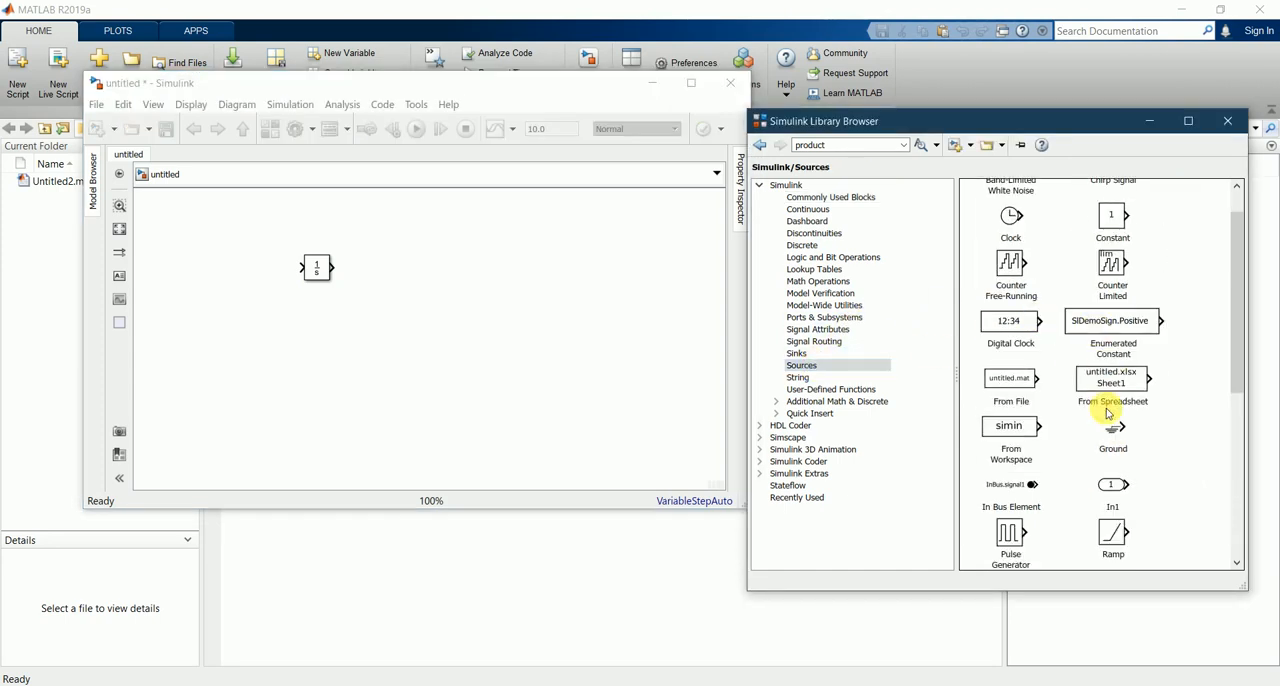
{"action": "scroll", "coordinate": [1108, 413], "scroll_direction": "down", "scroll_amount": 8}
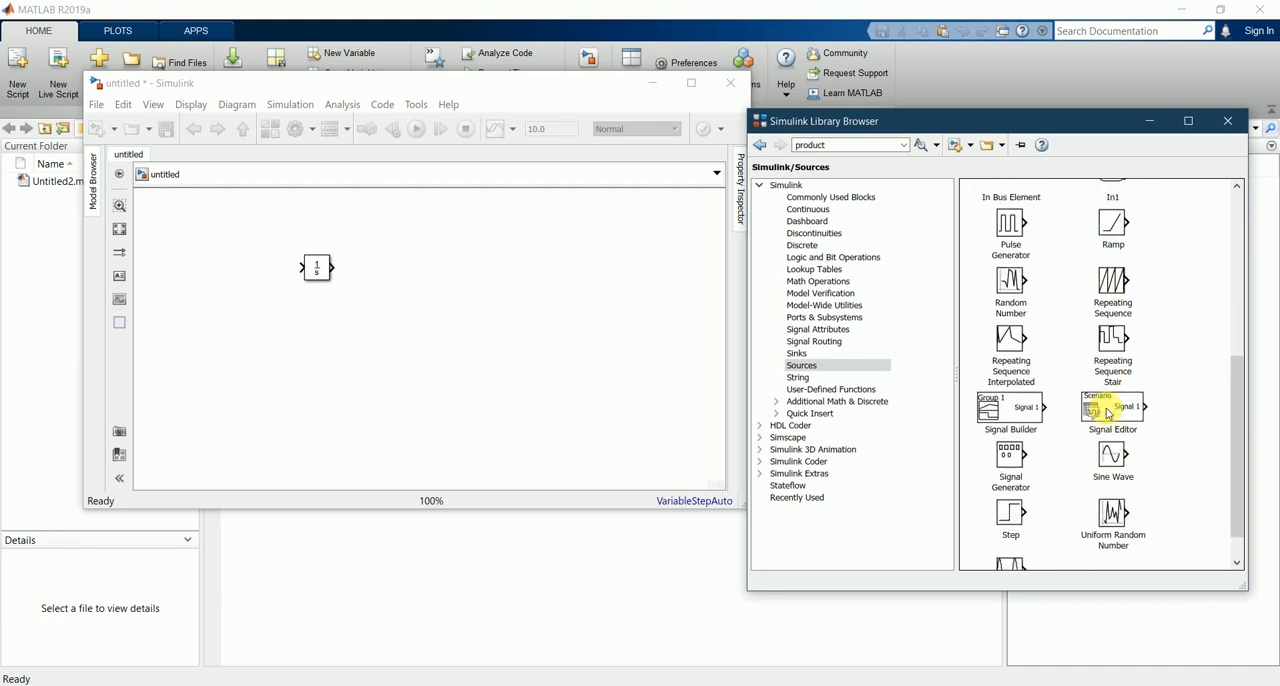
{"action": "left_click", "coordinate": [1110, 456]}
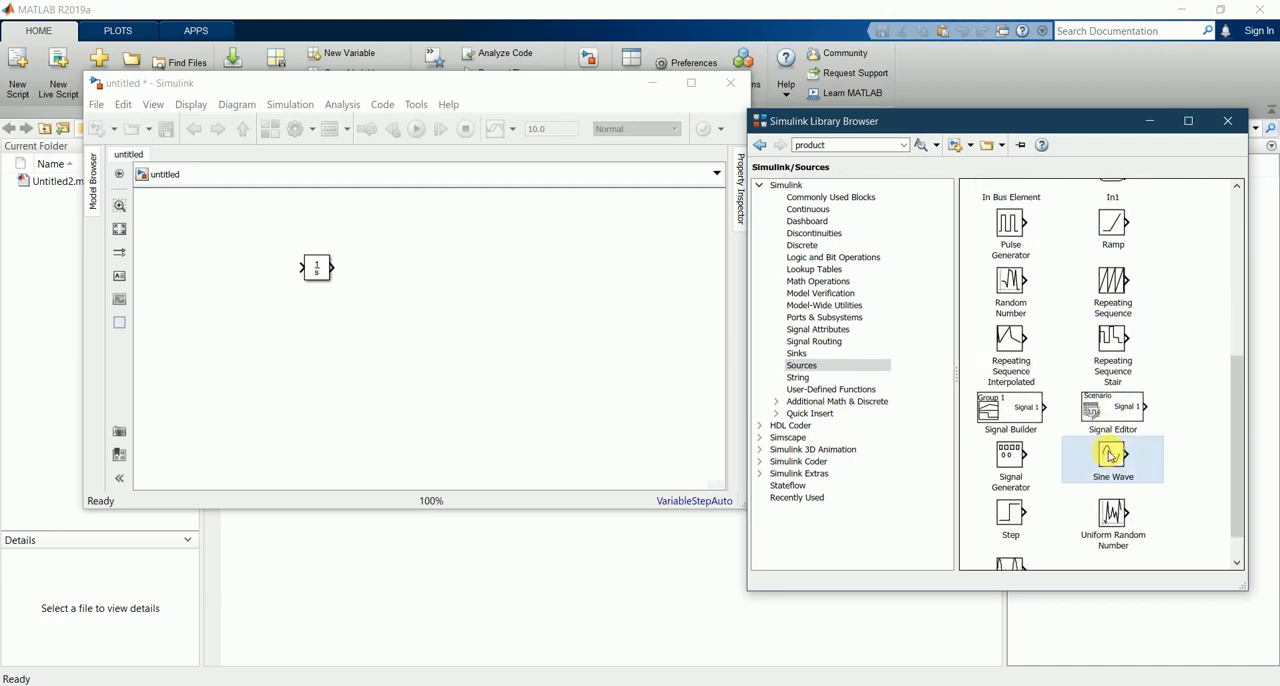
{"action": "left_click_drag", "start_coordinate": [1115, 455], "coordinate": [228, 272]}
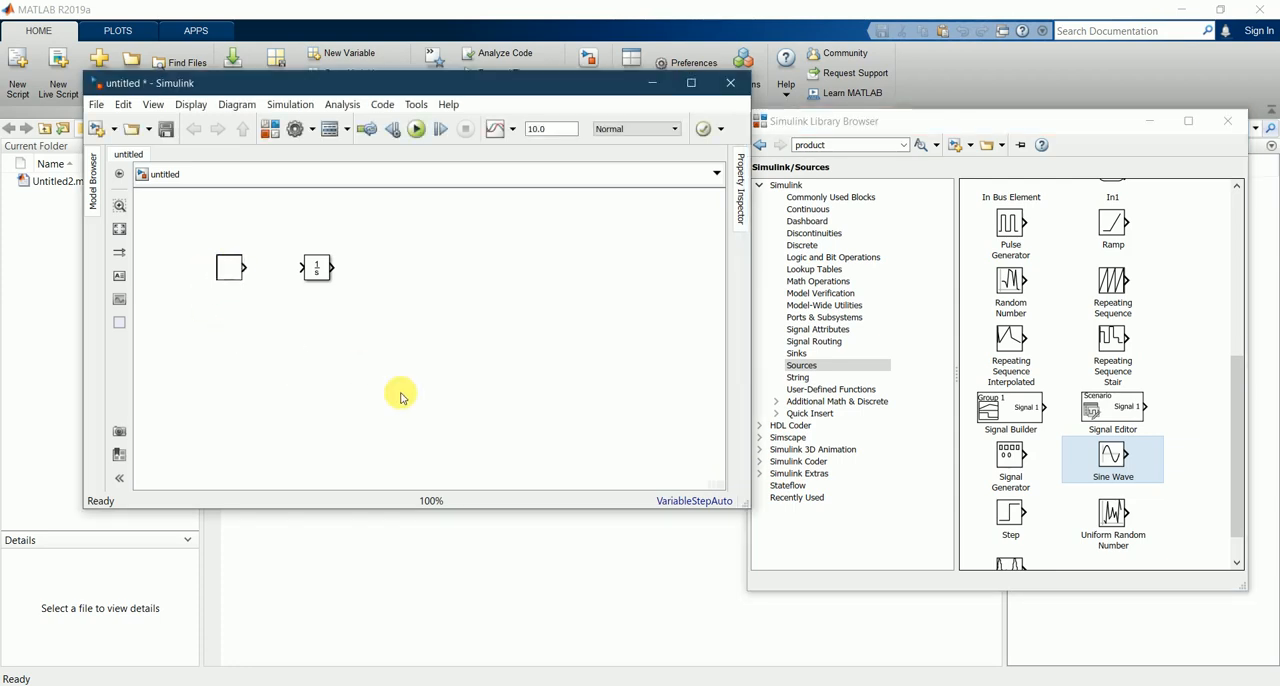
{"action": "left_click", "coordinate": [460, 360]}
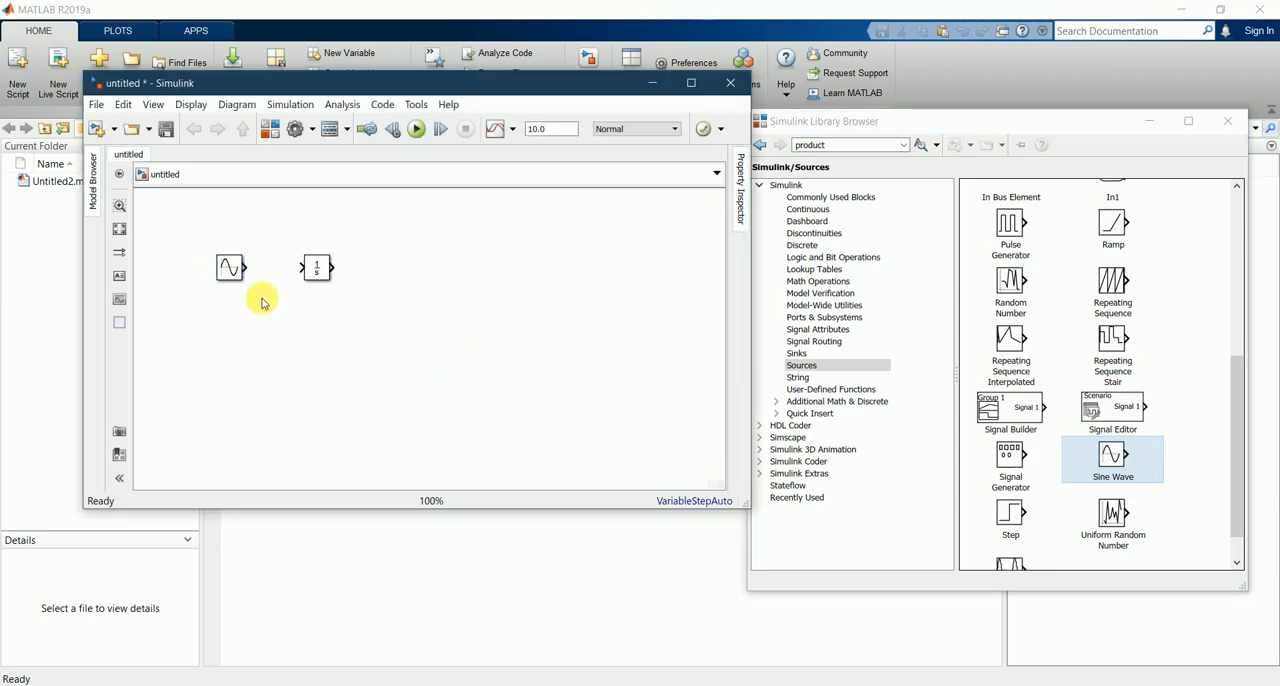
Step: Examine the Sine Wave block's parameters, including amplitude, bias, frequency and phase, and close them
{"action": "double_click", "coordinate": [229, 270]}
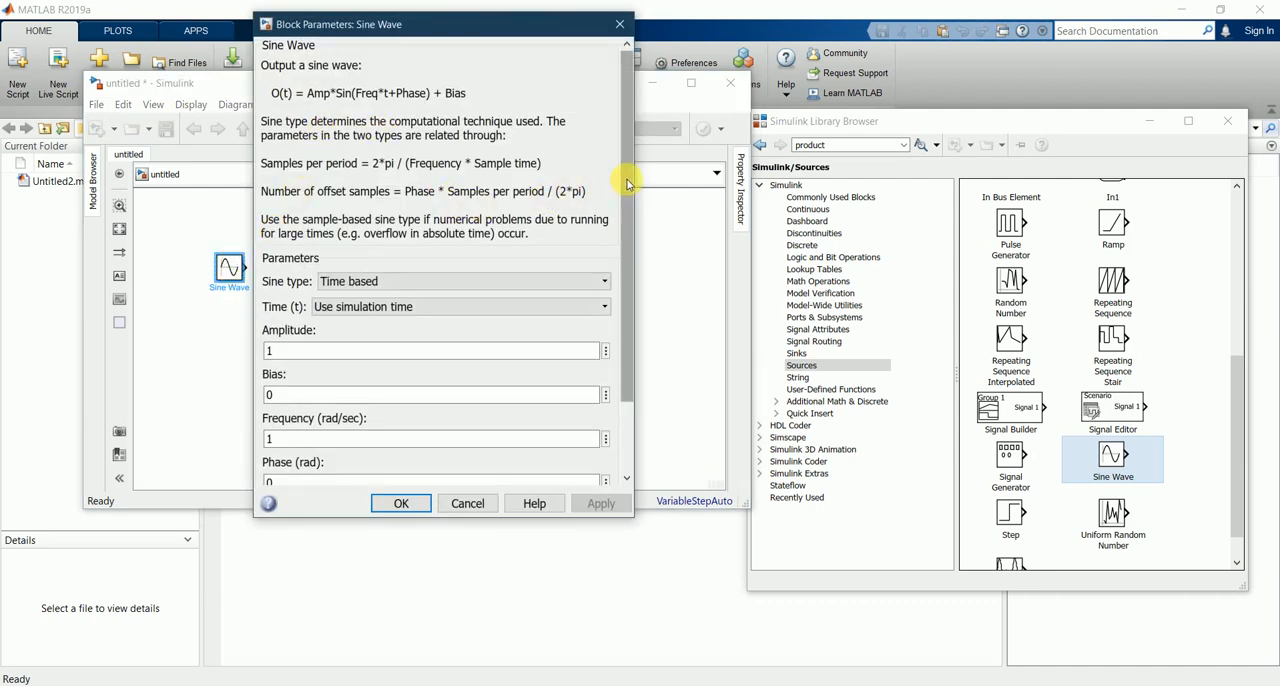
{"action": "left_click_drag", "start_coordinate": [624, 206], "coordinate": [640, 262]}
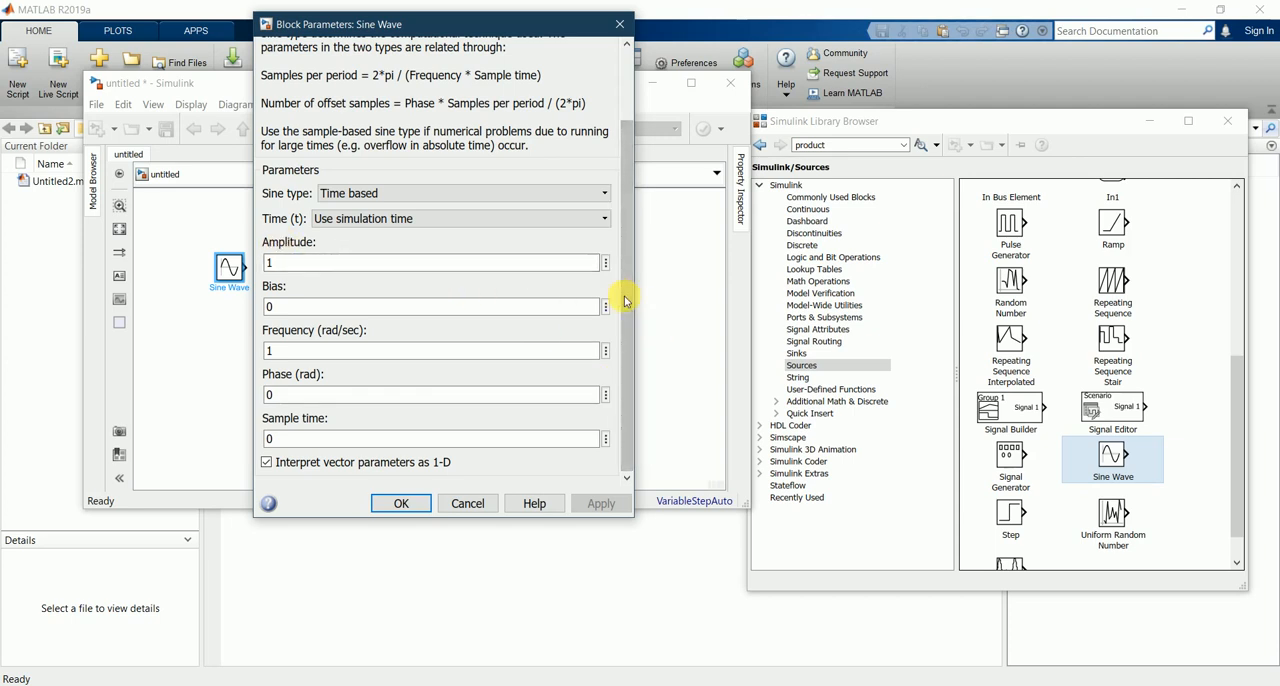
{"action": "left_click_drag", "start_coordinate": [624, 300], "coordinate": [653, 171]}
{"action": "left_click", "coordinate": [398, 505]}
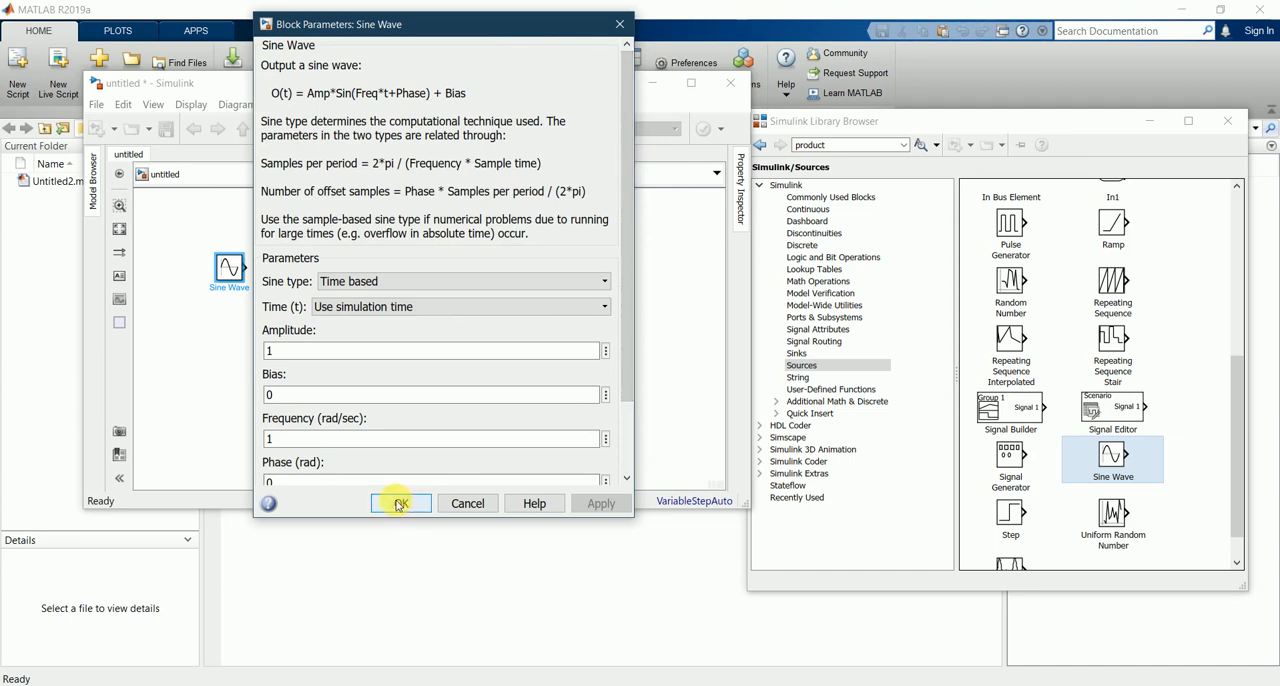
{"action": "left_click", "coordinate": [268, 438]}
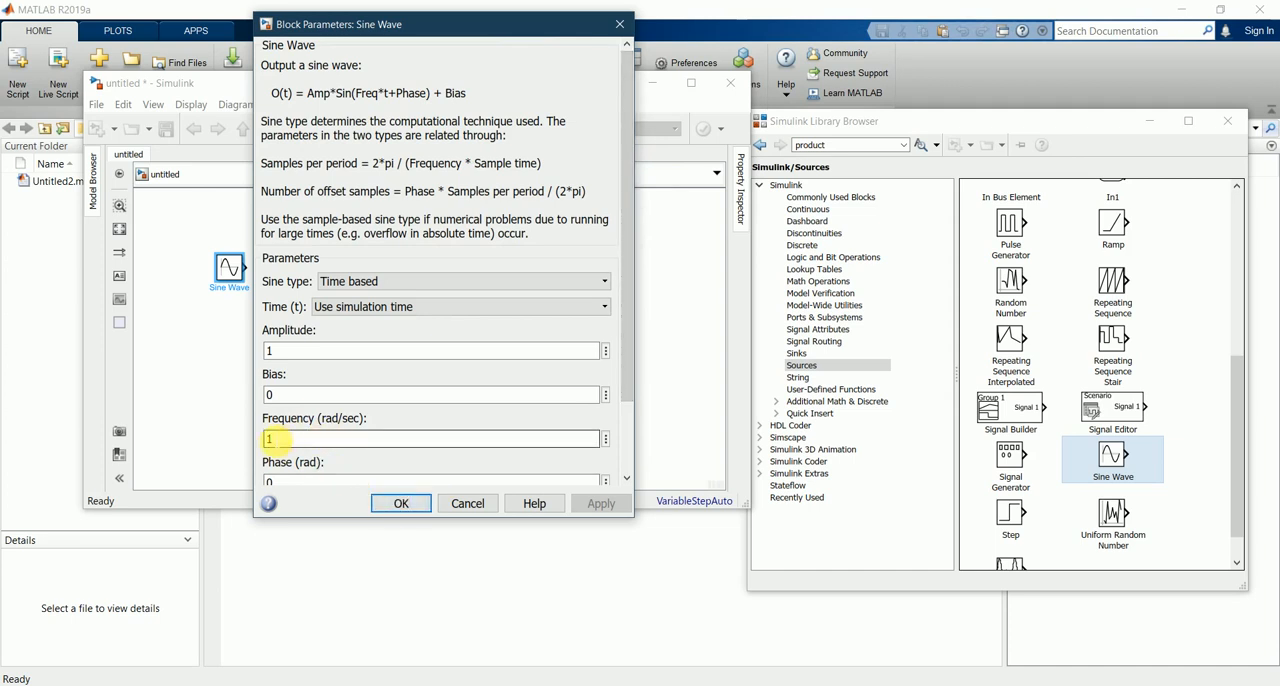
{"action": "left_click", "coordinate": [405, 504]}
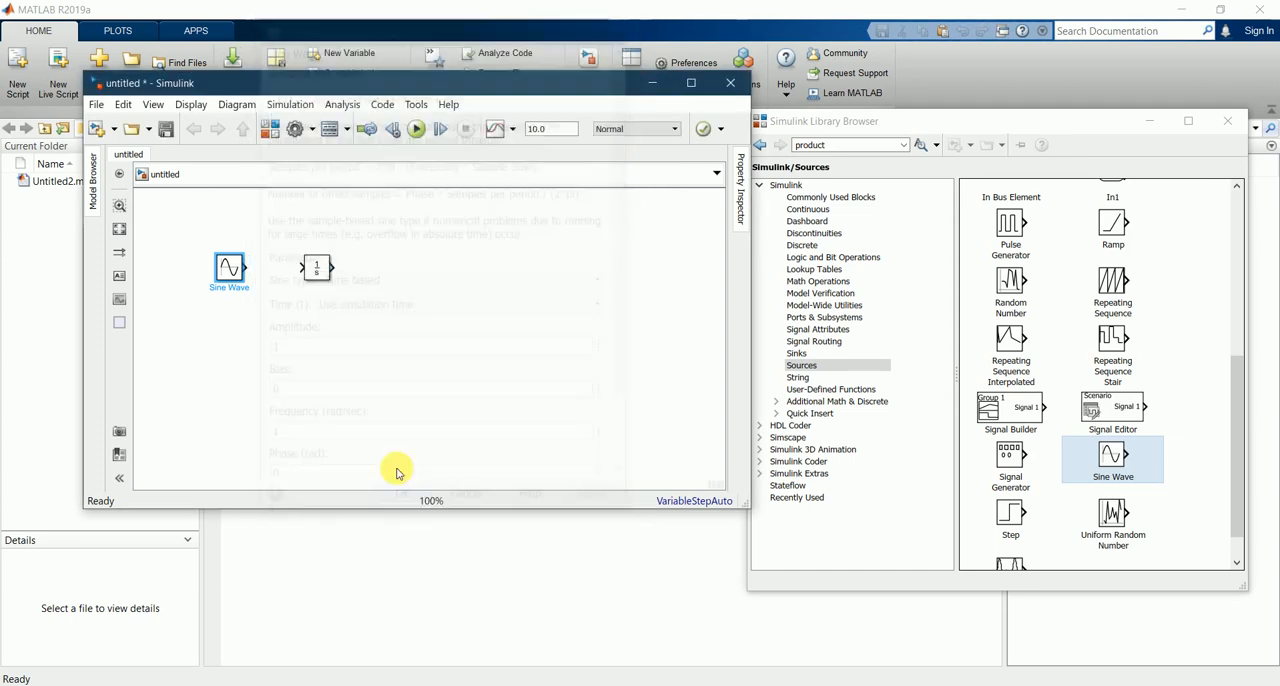
Step: Move the Integrator block farther right of the Sine Wave block and show the Commonly Used Blocks library again
{"action": "left_click", "coordinate": [274, 329]}
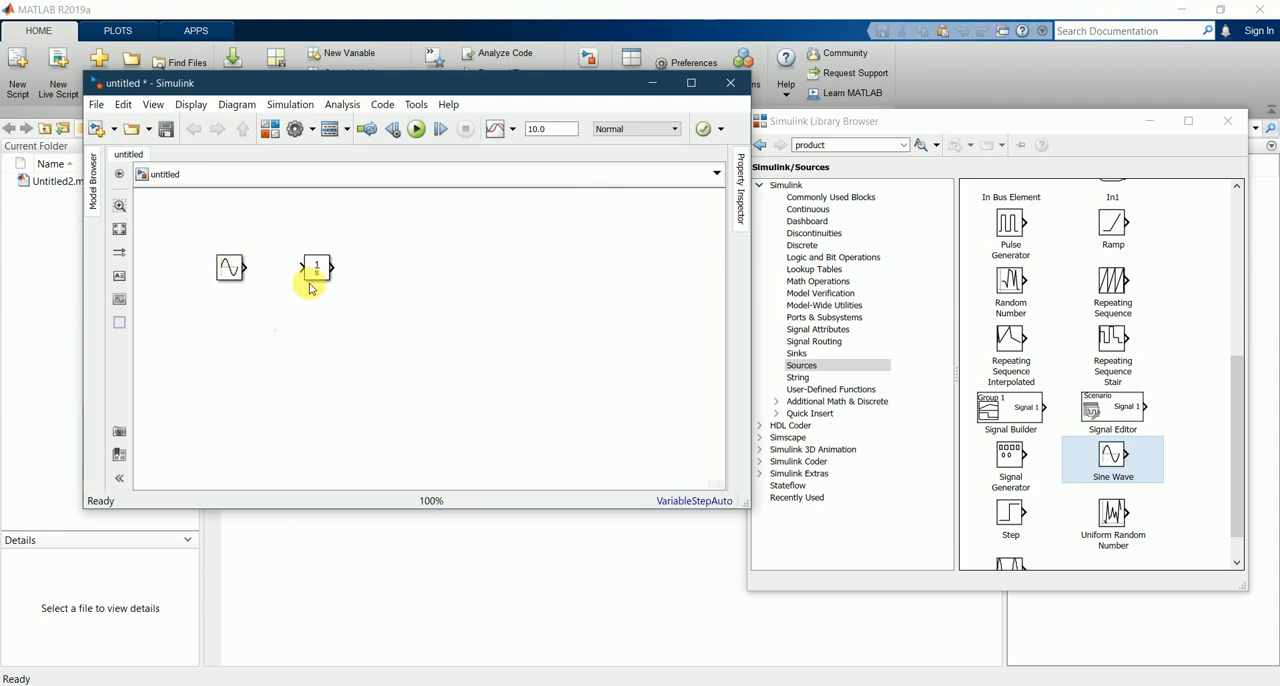
{"action": "left_click_drag", "start_coordinate": [316, 273], "coordinate": [371, 274]}
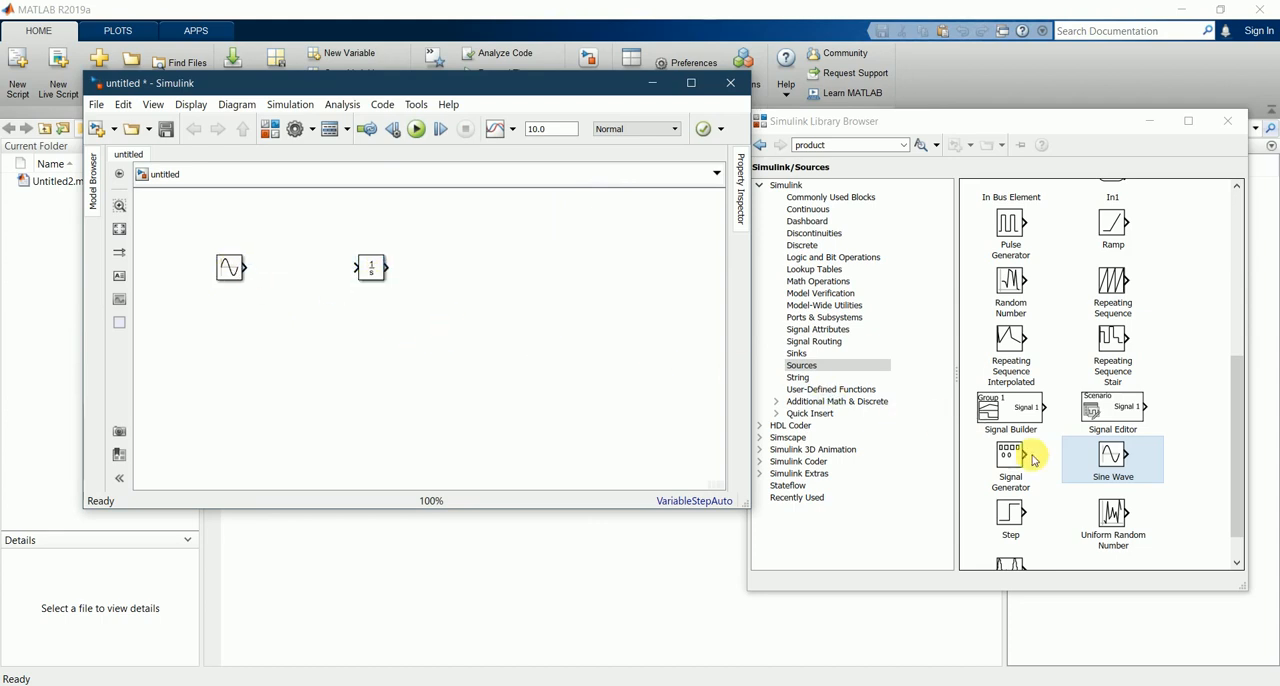
{"action": "scroll", "coordinate": [1117, 508], "scroll_direction": "up", "scroll_amount": 6}
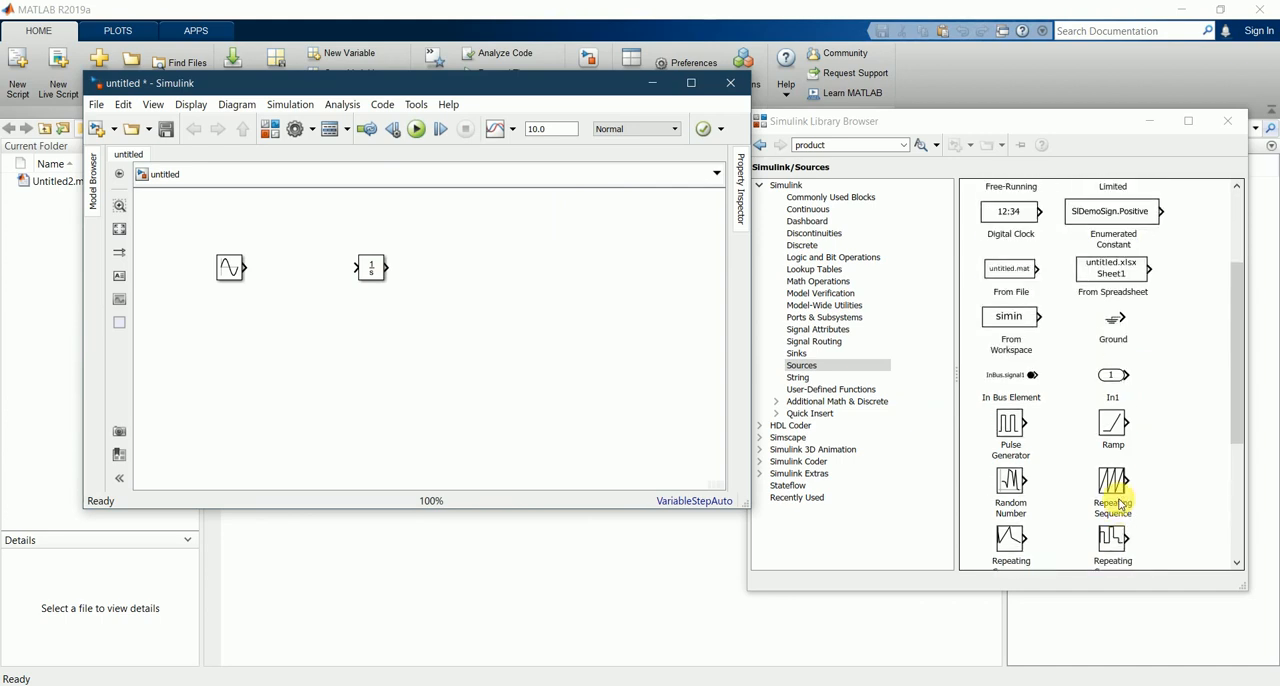
{"action": "left_click", "coordinate": [845, 197]}
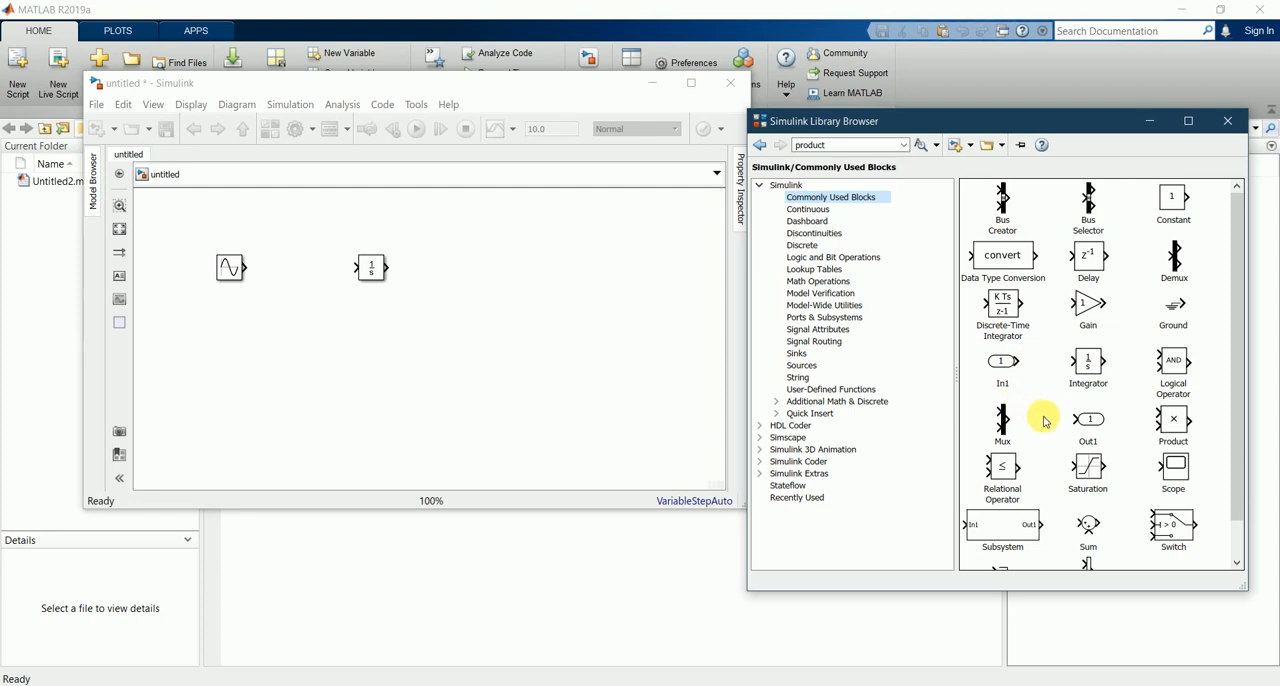
Step: Add a Sum block from the Commonly Used Blocks library between the Sine Wave and Integrator blocks
{"action": "scroll", "coordinate": [1126, 460], "scroll_direction": "down", "scroll_amount": 1}
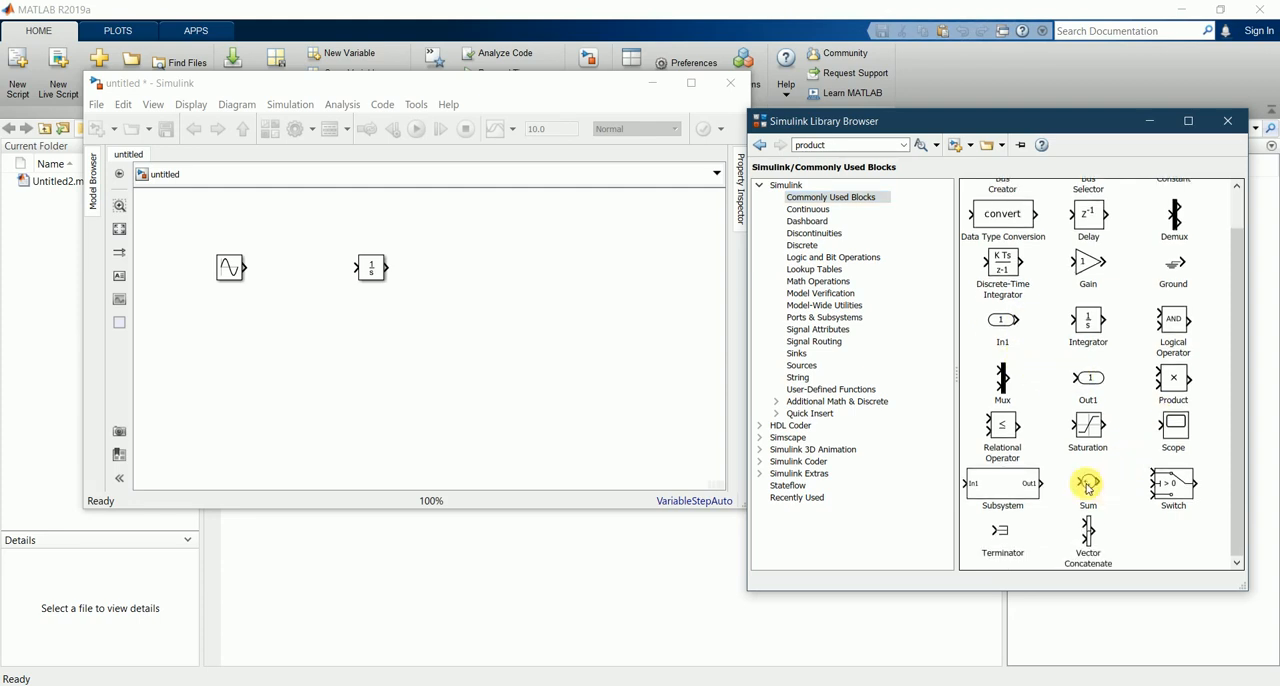
{"action": "left_click", "coordinate": [1088, 485]}
{"action": "left_click_drag", "start_coordinate": [1088, 488], "coordinate": [302, 275]}
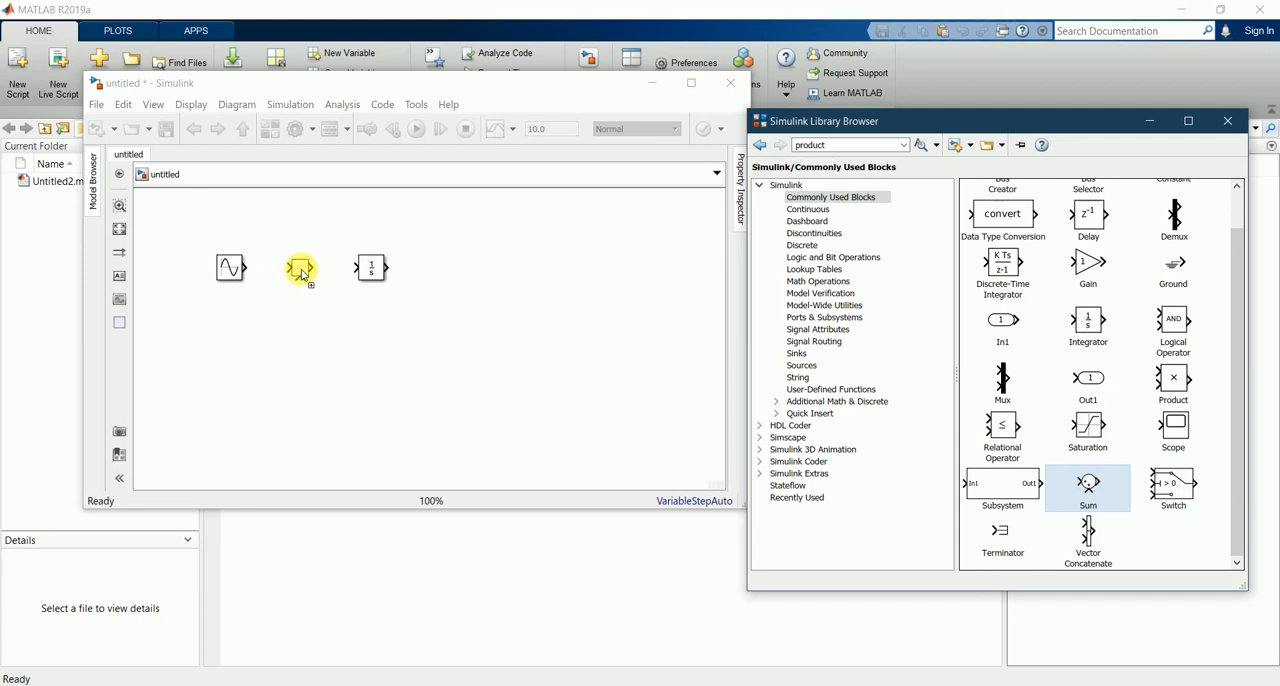
{"action": "left_click", "coordinate": [440, 362]}
Step: Check the equation's signs in Notepad and set the Sum block's list of signs to |+-
{"action": "key", "text": "alt+Tab"}
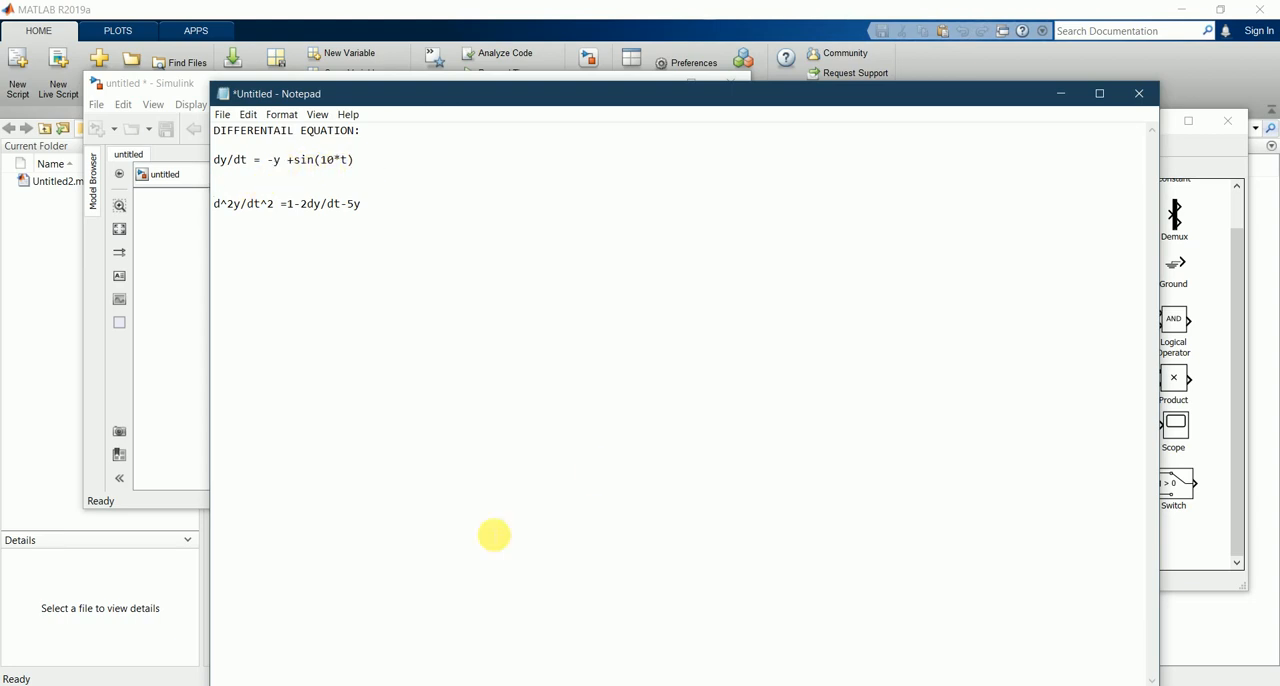
{"action": "left_click", "coordinate": [1061, 94]}
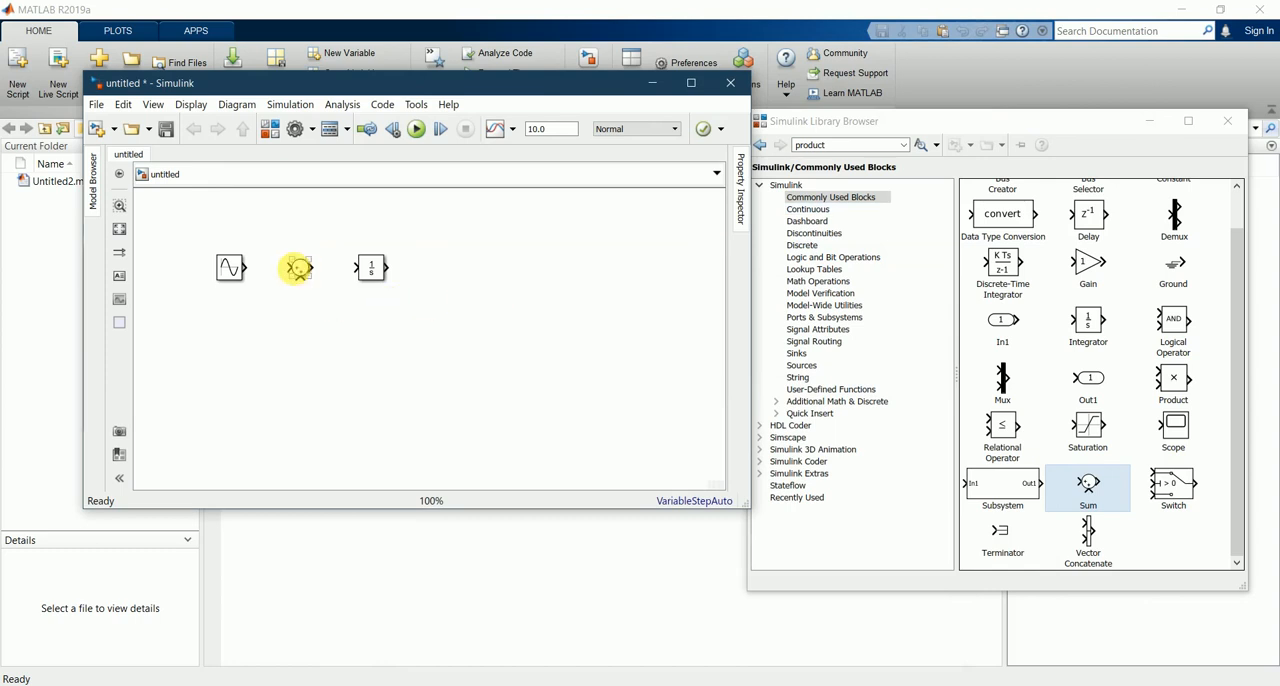
{"action": "left_click", "coordinate": [298, 270]}
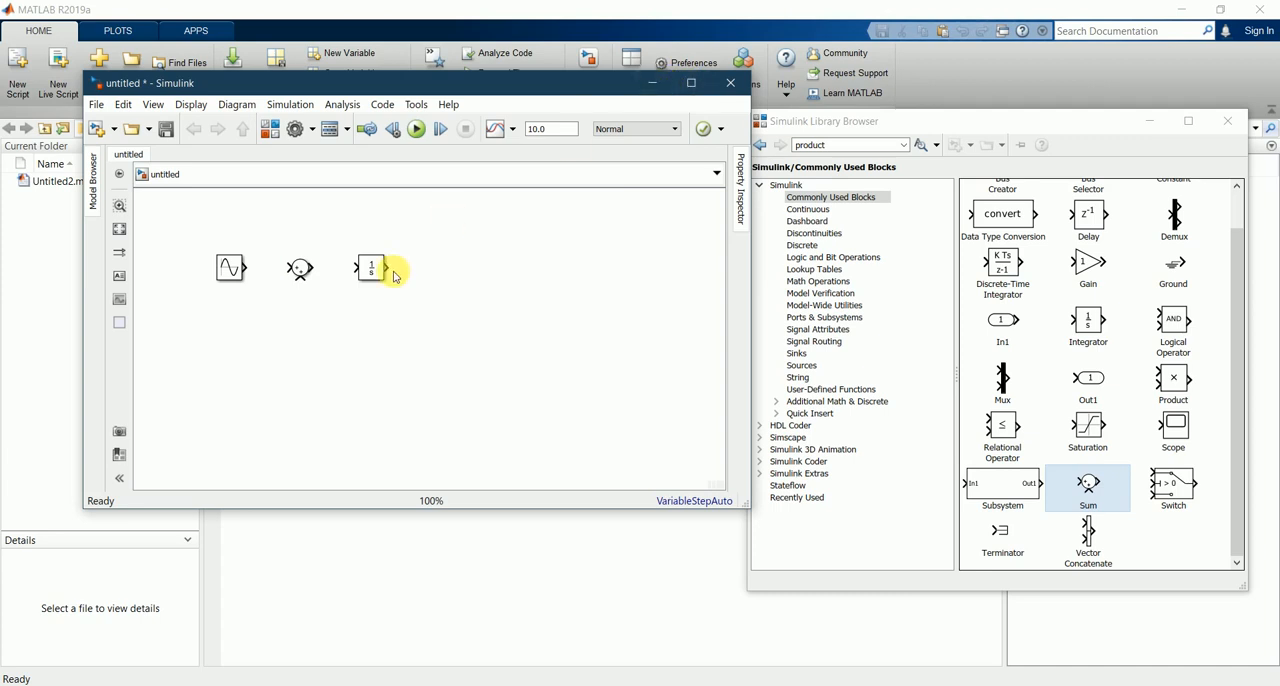
{"action": "key", "text": "space"}
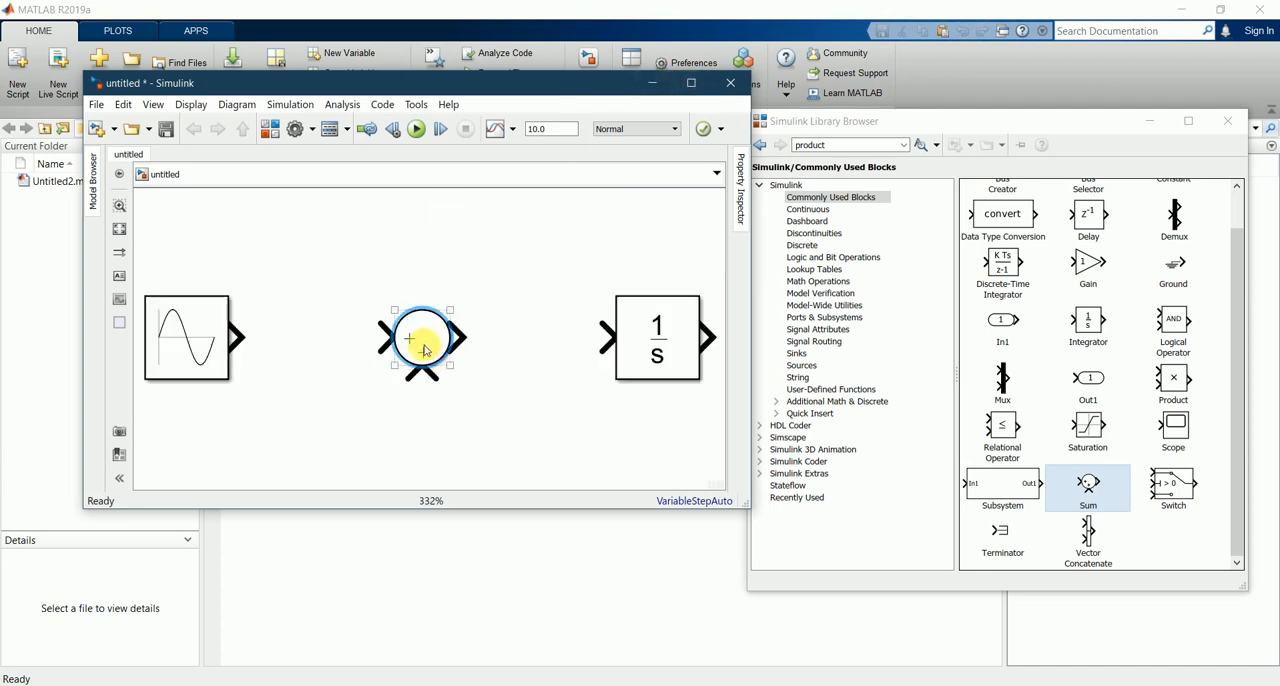
{"action": "double_click", "coordinate": [424, 350]}
{"action": "double_click", "coordinate": [511, 366]}
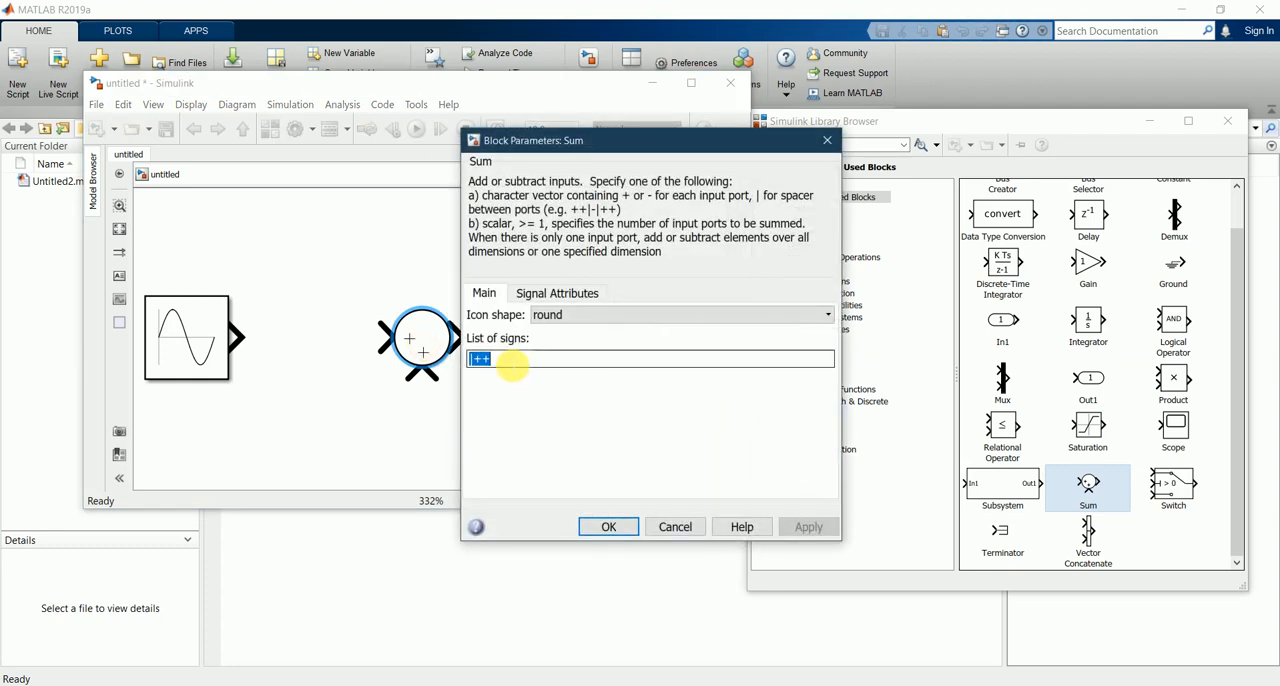
{"action": "left_click", "coordinate": [531, 362]}
{"action": "key", "text": "BackSpace"}
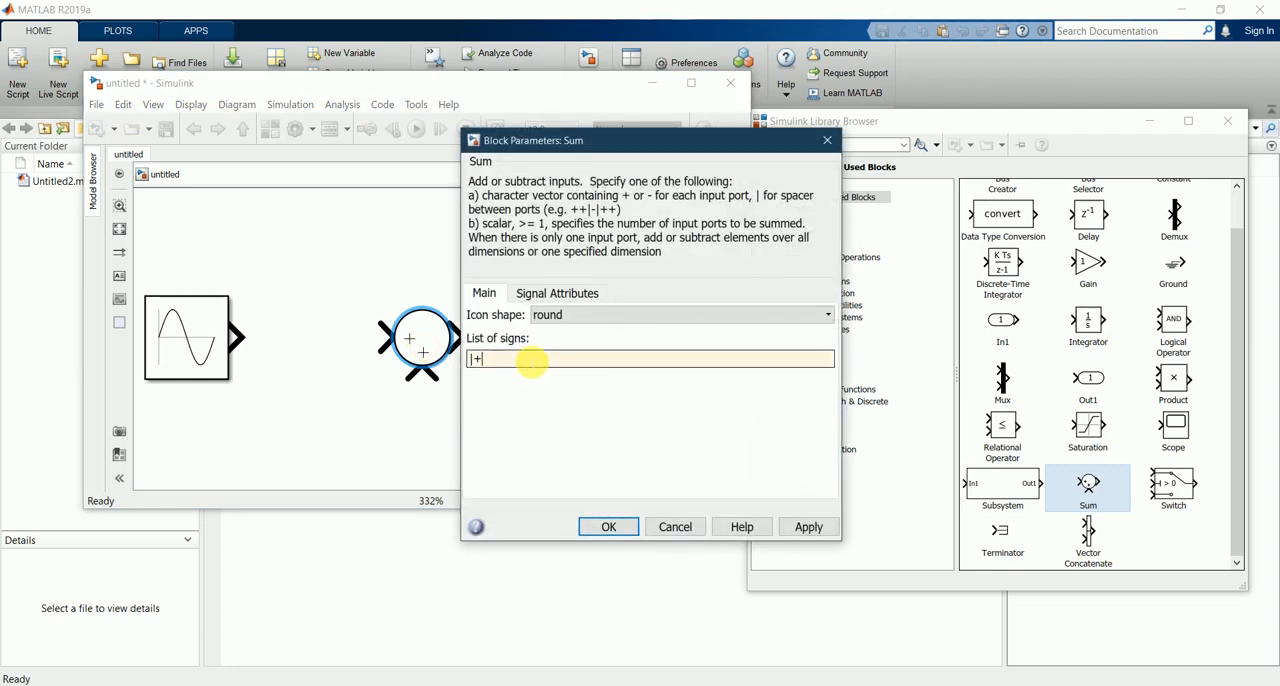
{"action": "left_click", "coordinate": [611, 527]}
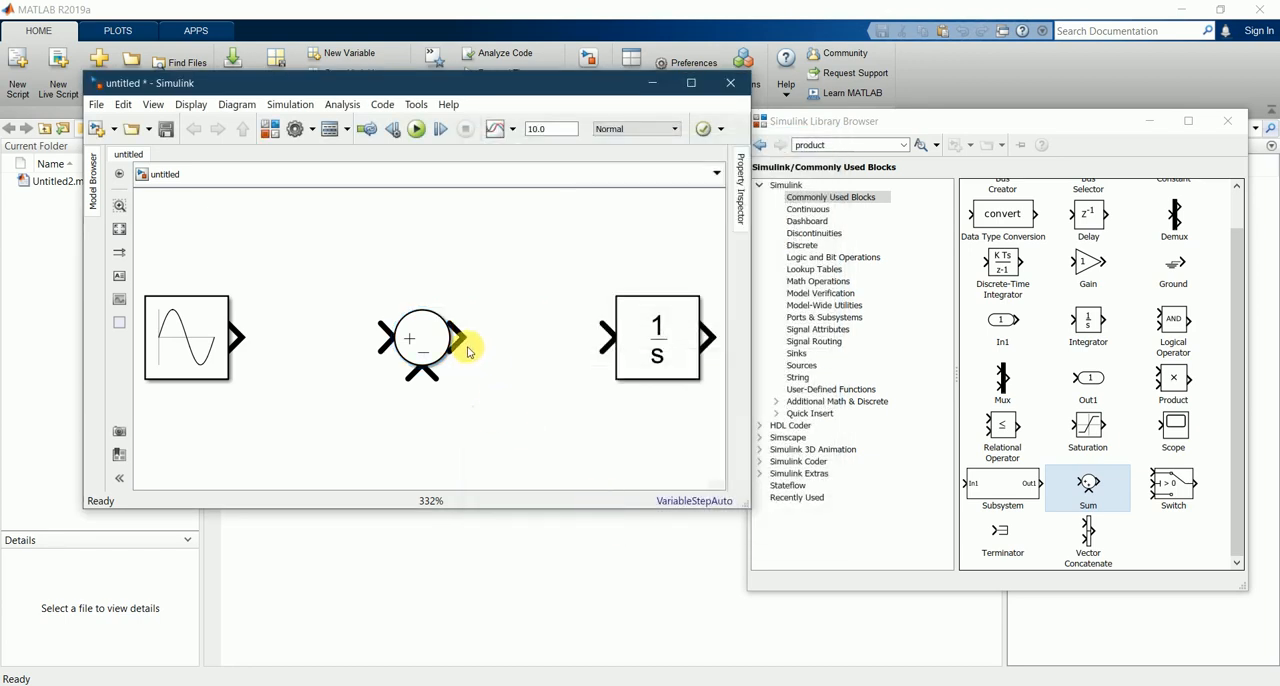
Step: Connect the Sum block's output to the Integrator and the Sine Wave output to the Sum block's plus input
{"action": "left_click_drag", "start_coordinate": [458, 338], "coordinate": [614, 341]}
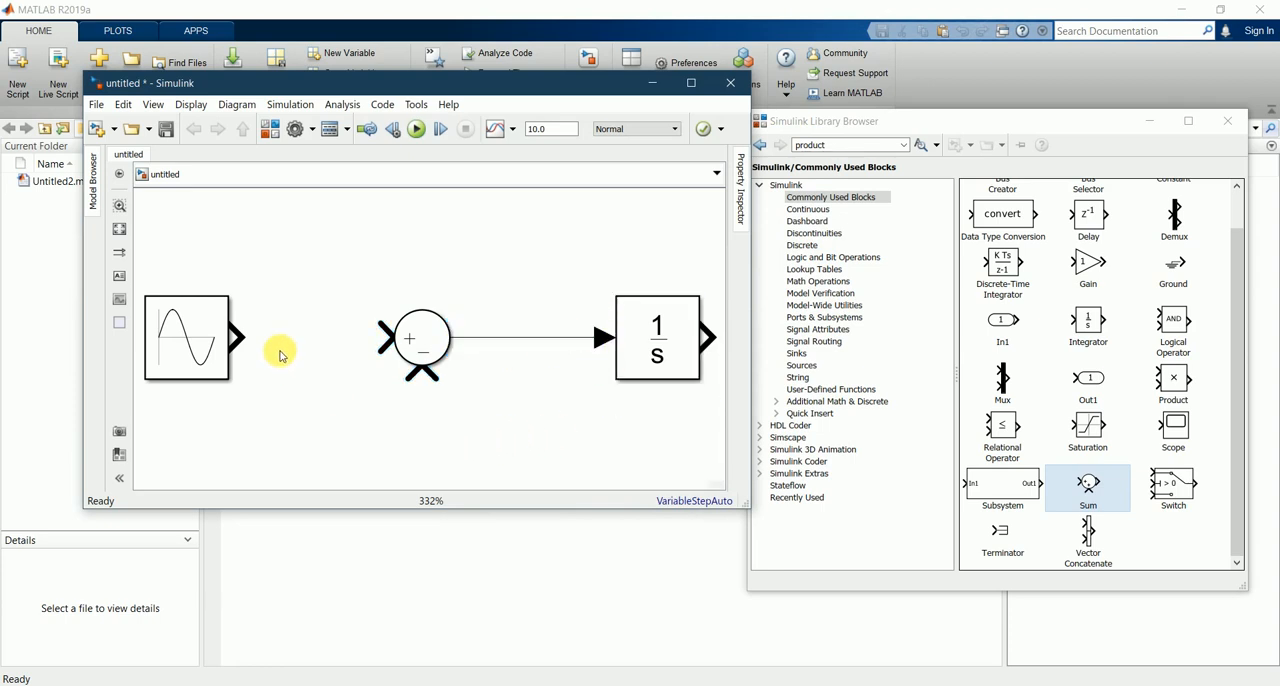
{"action": "left_click_drag", "start_coordinate": [239, 336], "coordinate": [384, 340]}
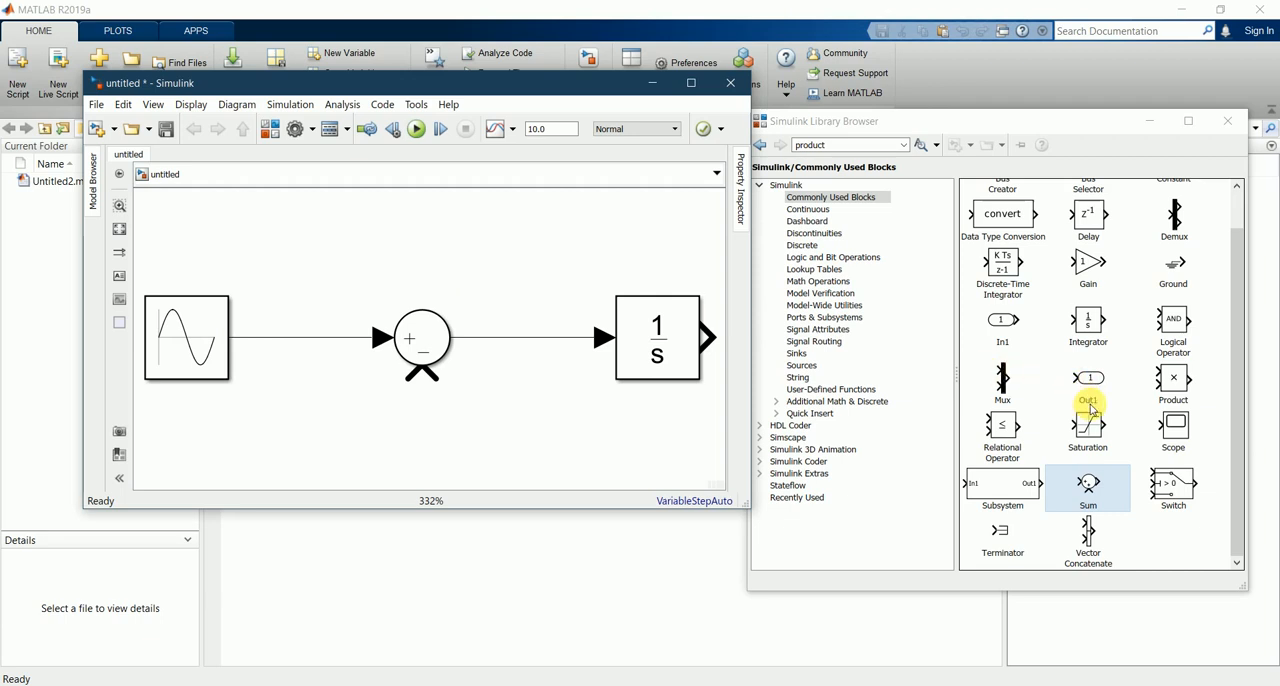
Step: Add a Scope block to the right of the Integrator, leaving its number of input ports unset
{"action": "left_click", "coordinate": [1173, 437]}
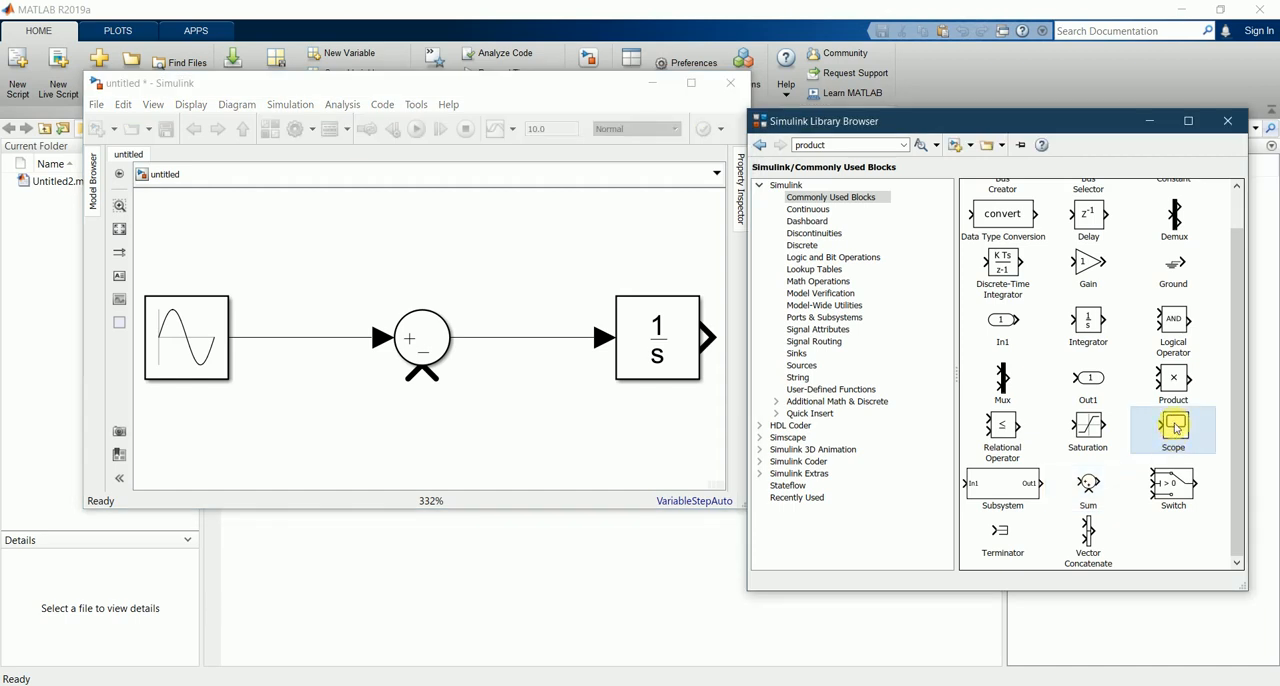
{"action": "left_click_drag", "start_coordinate": [1176, 428], "coordinate": [793, 463]}
{"action": "left_click_drag", "start_coordinate": [575, 407], "coordinate": [547, 420]}
{"action": "scroll", "coordinate": [520, 358], "scroll_direction": "down", "scroll_amount": 6}
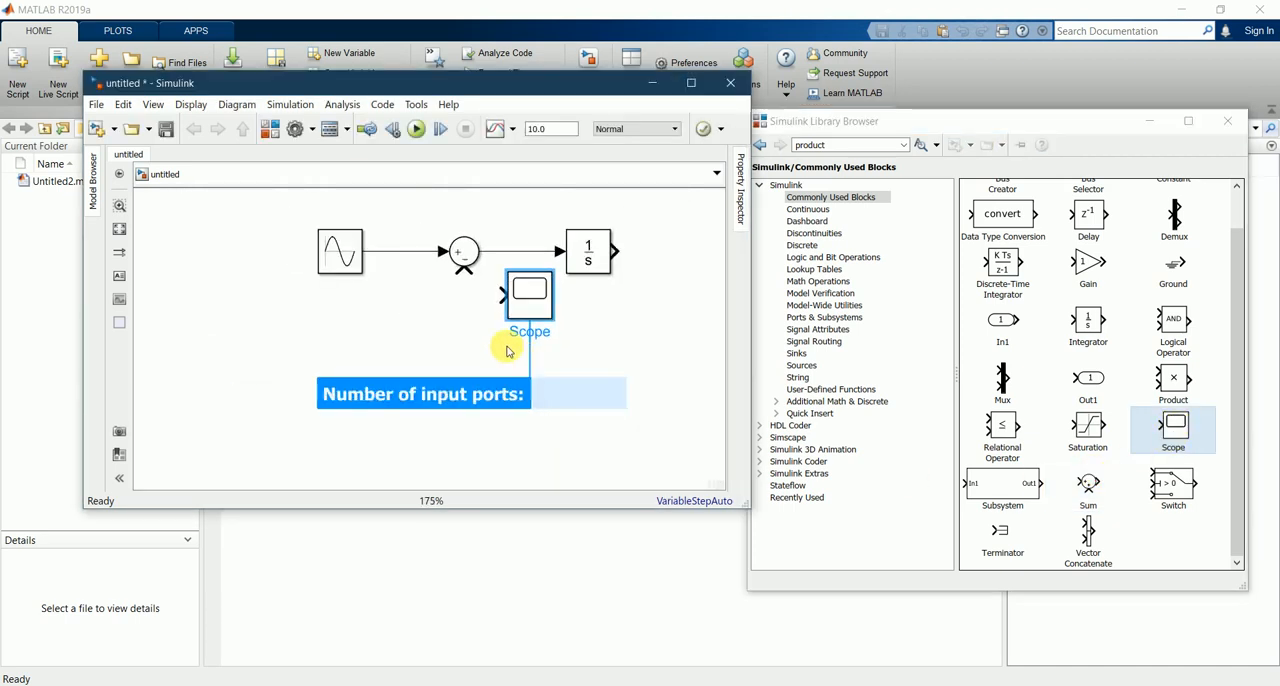
{"action": "scroll", "coordinate": [626, 341], "scroll_direction": "up", "scroll_amount": 3}
{"action": "scroll", "coordinate": [610, 340], "scroll_direction": "down", "scroll_amount": 4}
{"action": "scroll", "coordinate": [631, 304], "scroll_direction": "up", "scroll_amount": 3}
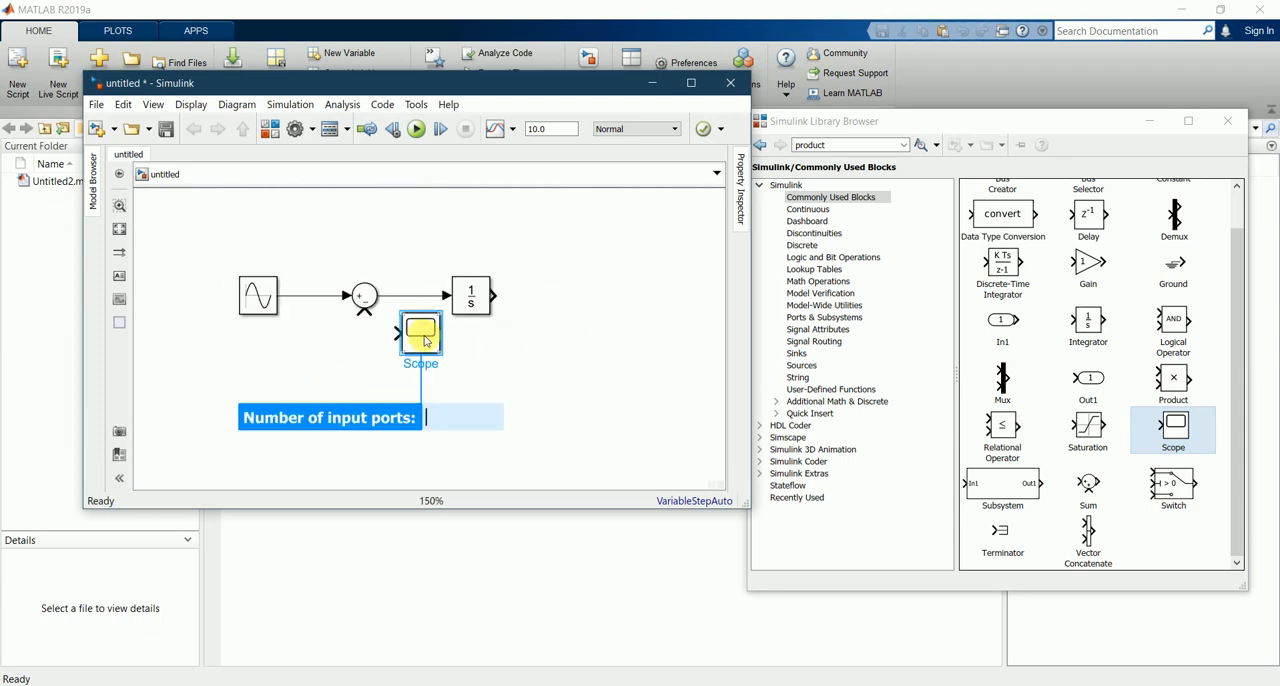
{"action": "left_click_drag", "start_coordinate": [421, 333], "coordinate": [588, 265]}
{"action": "left_click", "coordinate": [603, 378]}
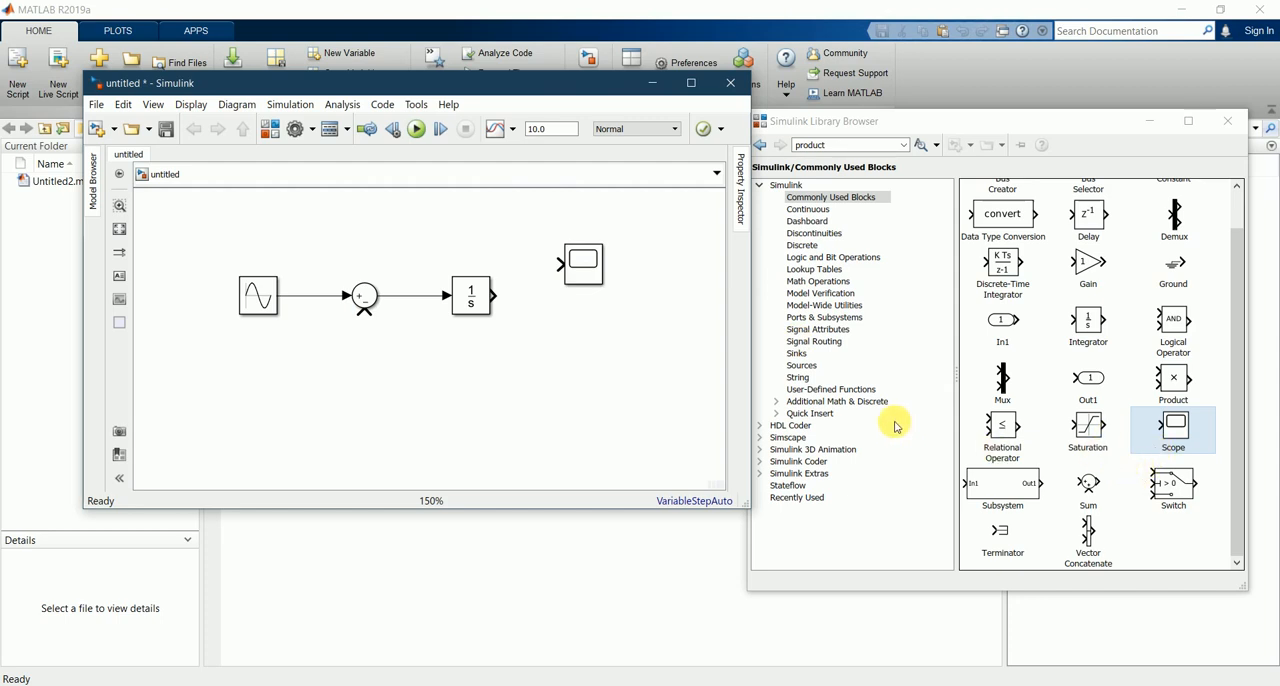
Step: Add a Display block from the Sinks library below the Scope and align the Scope with the Integrator's output
{"action": "scroll", "coordinate": [1120, 420], "scroll_direction": "up", "scroll_amount": 2}
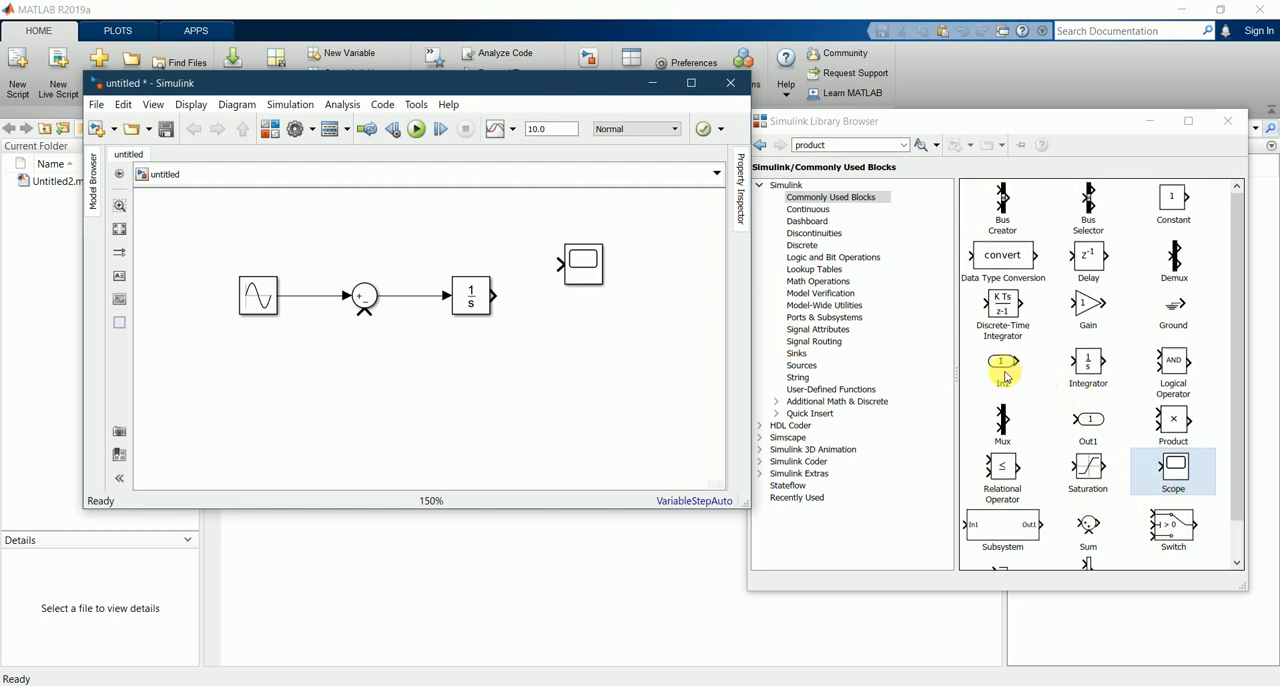
{"action": "left_click", "coordinate": [828, 368]}
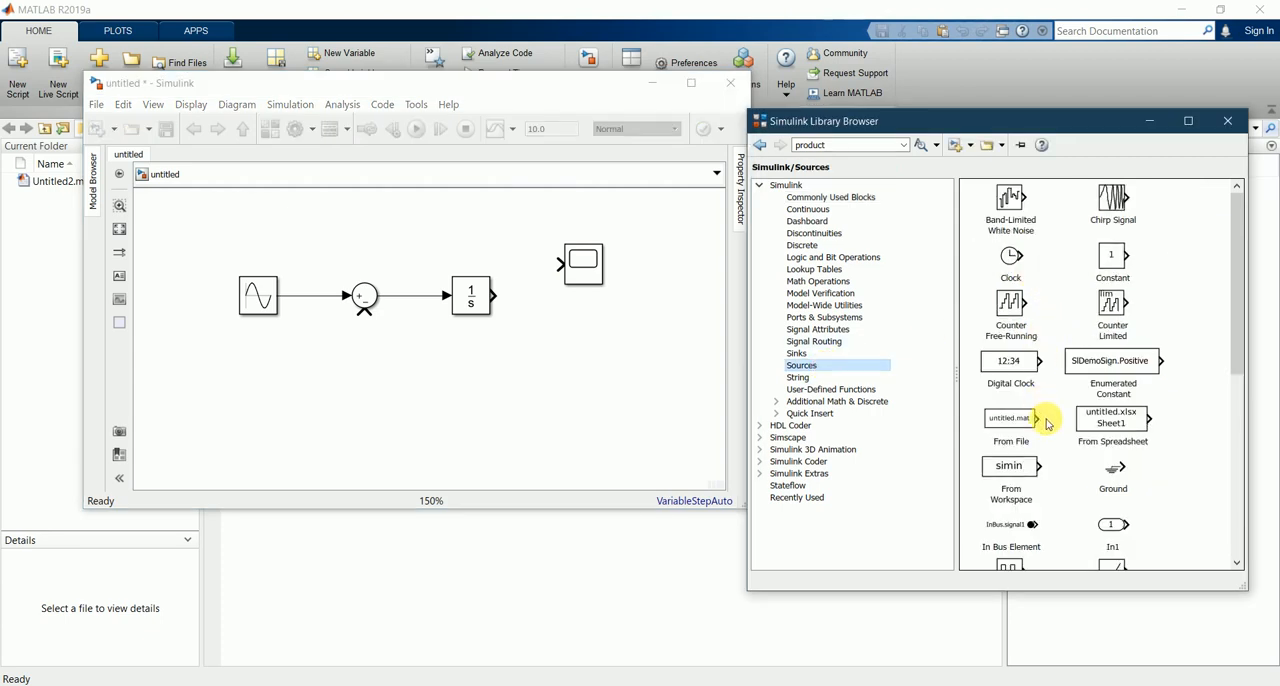
{"action": "scroll", "coordinate": [1074, 490], "scroll_direction": "down", "scroll_amount": 6}
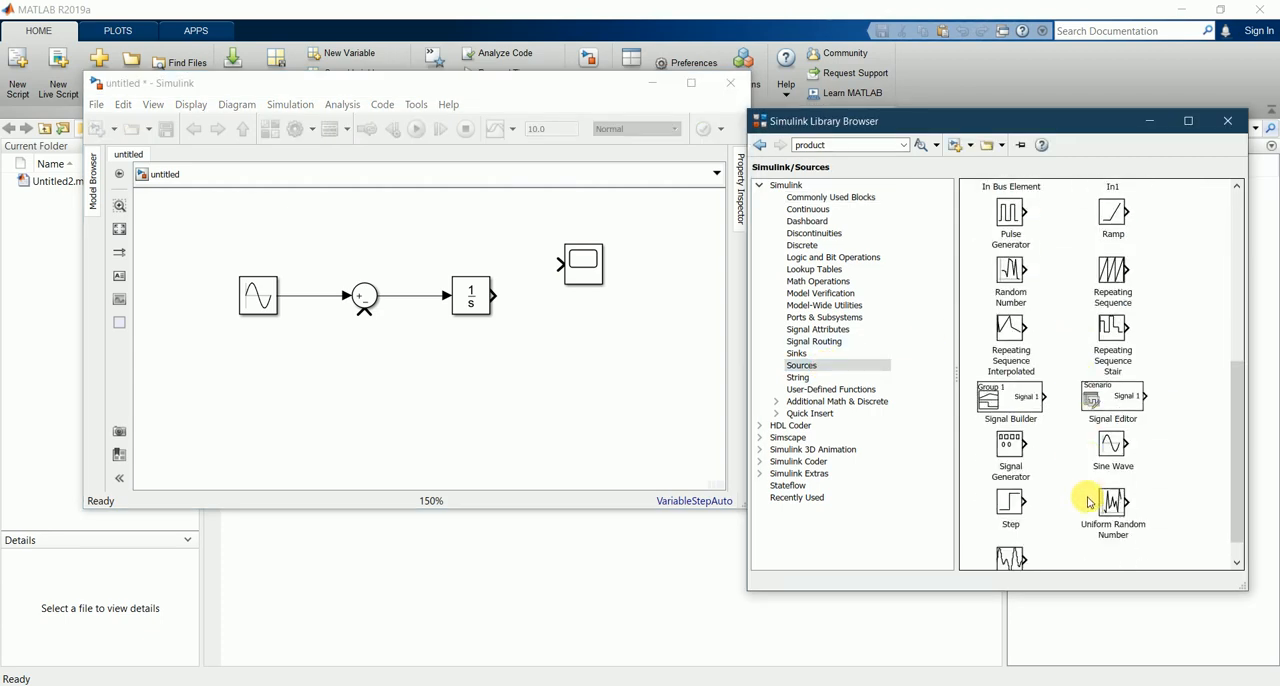
{"action": "scroll", "coordinate": [1088, 500], "scroll_direction": "up", "scroll_amount": 6}
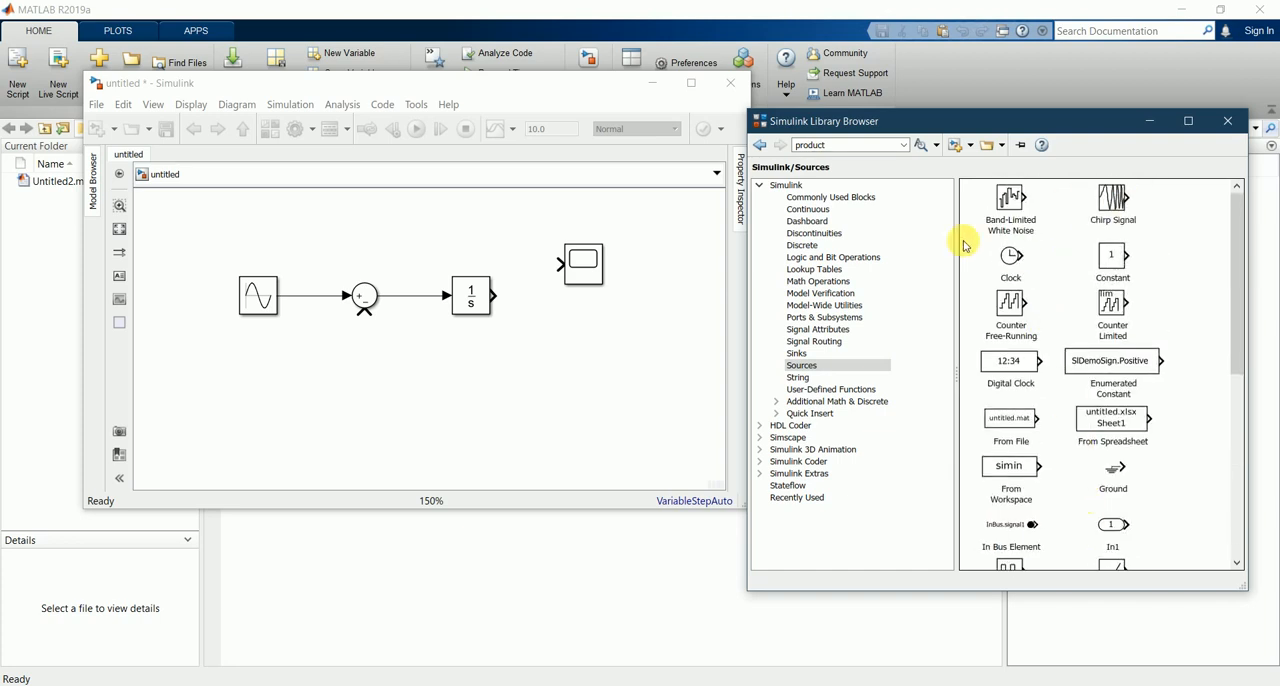
{"action": "left_click", "coordinate": [827, 211]}
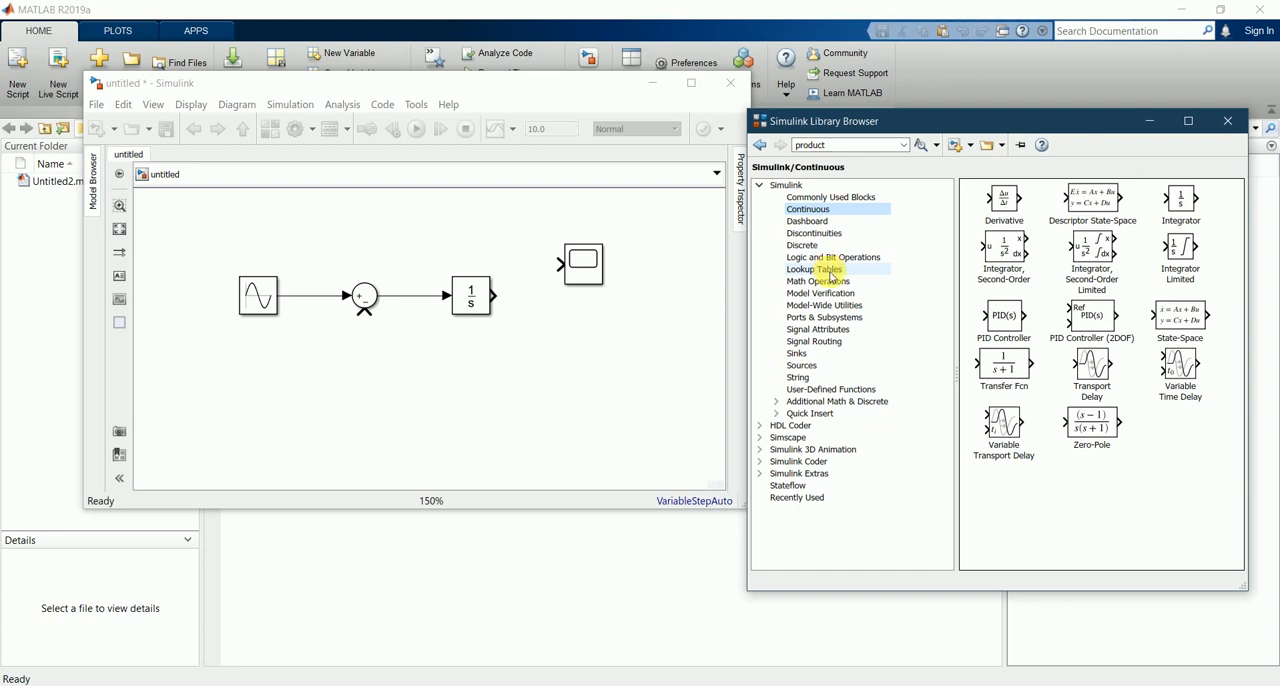
{"action": "left_click", "coordinate": [829, 355]}
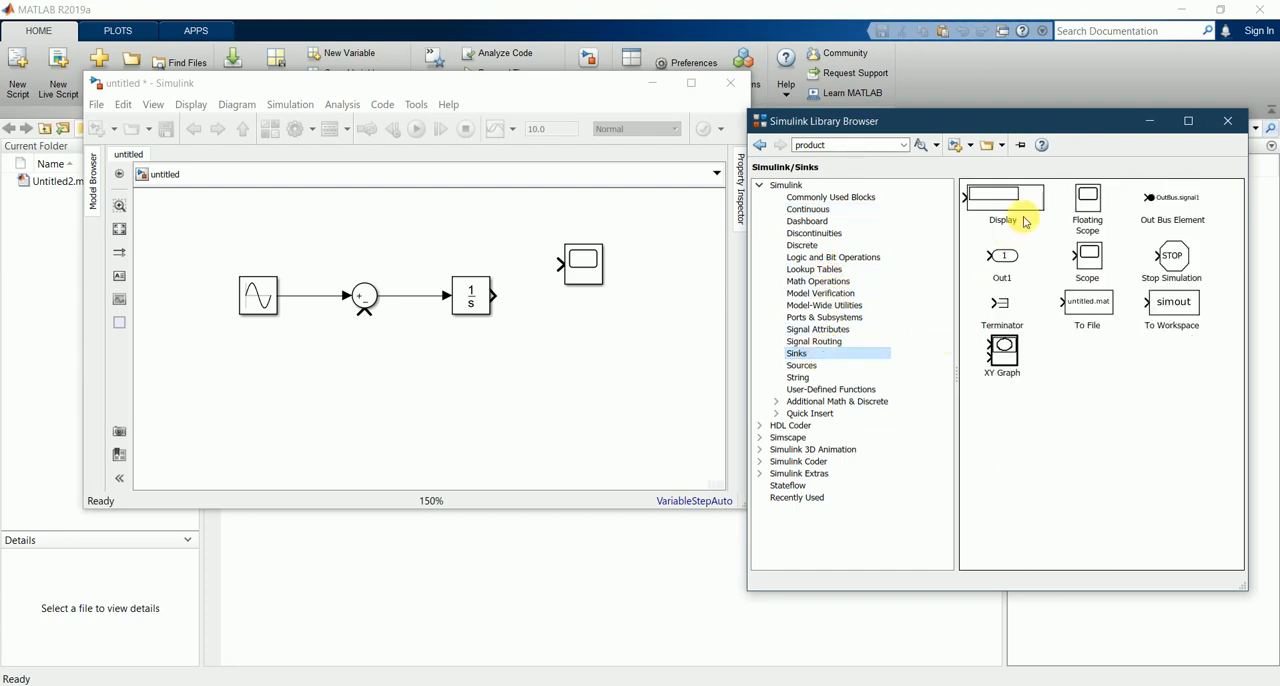
{"action": "left_click_drag", "start_coordinate": [1005, 205], "coordinate": [605, 336]}
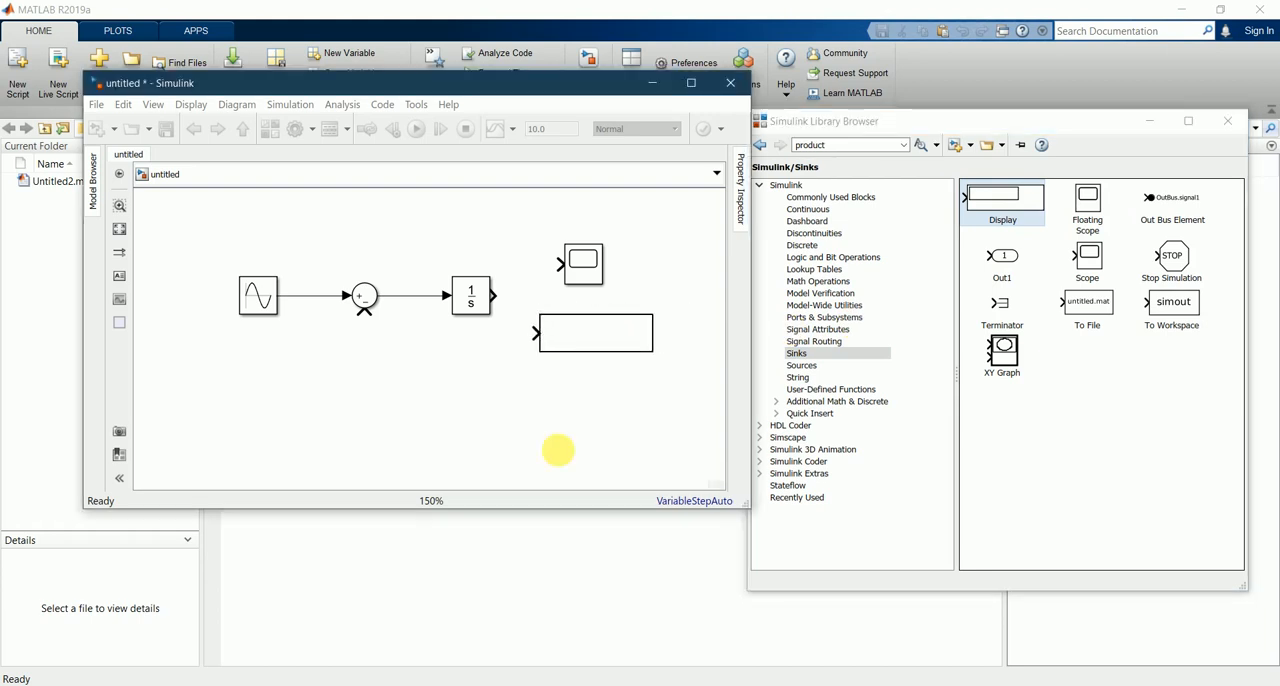
{"action": "left_click", "coordinate": [391, 391]}
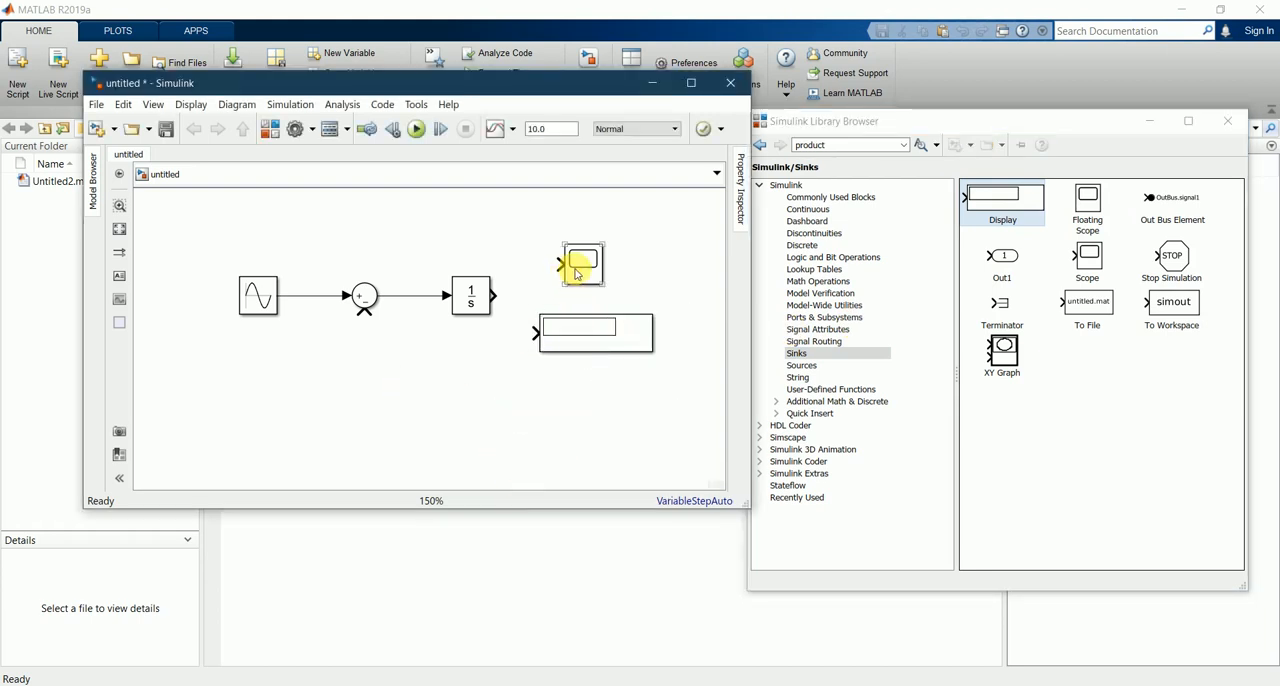
{"action": "left_click_drag", "start_coordinate": [594, 337], "coordinate": [616, 398]}
{"action": "left_click_drag", "start_coordinate": [578, 264], "coordinate": [592, 296]}
{"action": "left_click", "coordinate": [529, 223]}
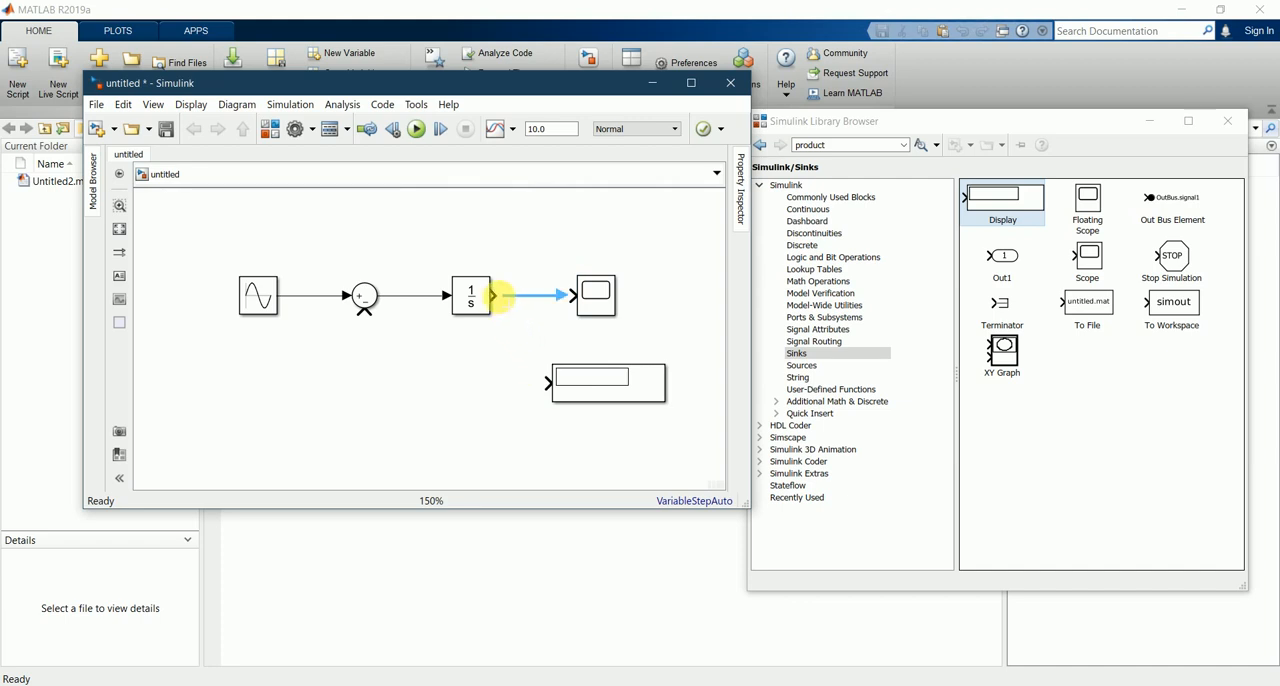
Step: Connect the Integrator's output to the Scope and Display blocks and feed it back to the Sum block's minus input
{"action": "left_click", "coordinate": [496, 296]}
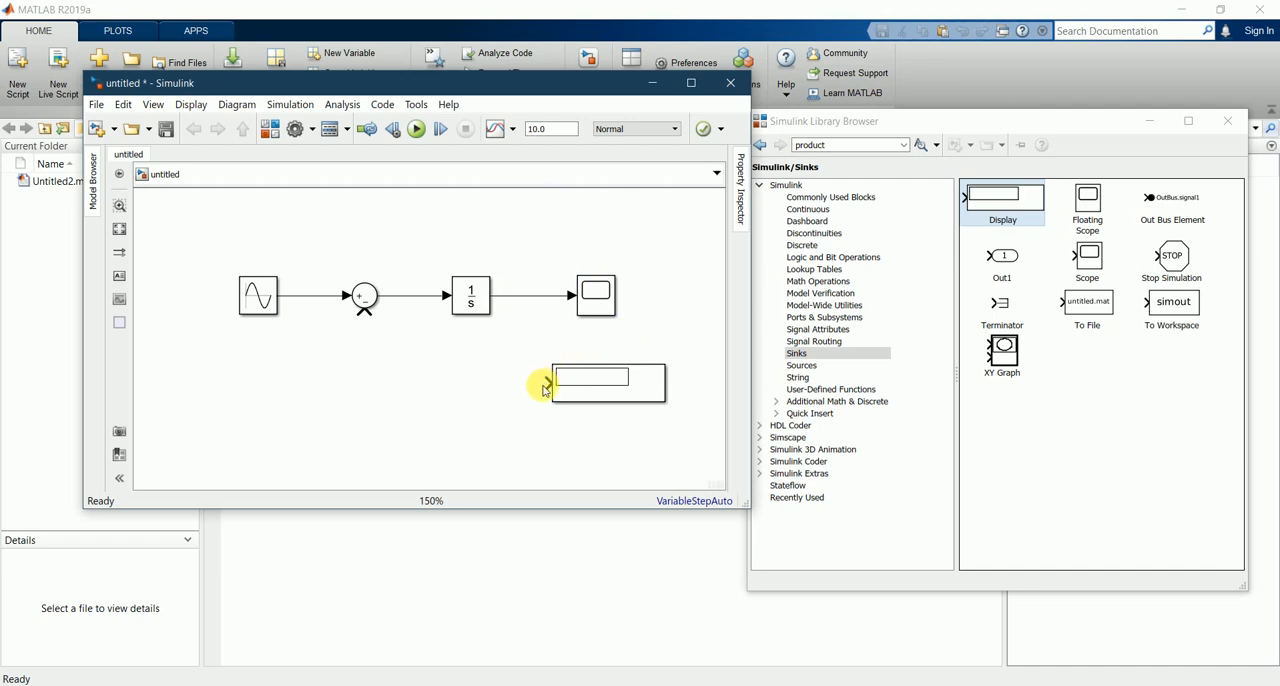
{"action": "left_click_drag", "start_coordinate": [520, 303], "coordinate": [519, 298]}
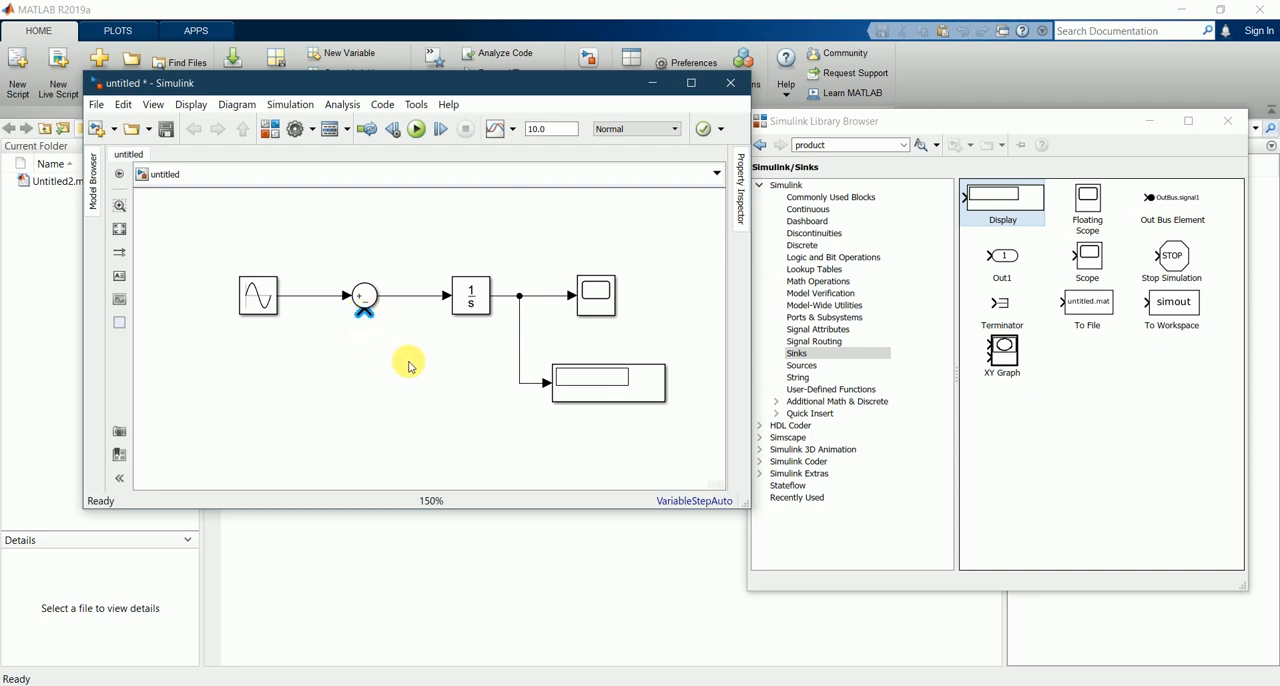
{"action": "left_click_drag", "start_coordinate": [519, 358], "coordinate": [519, 355]}
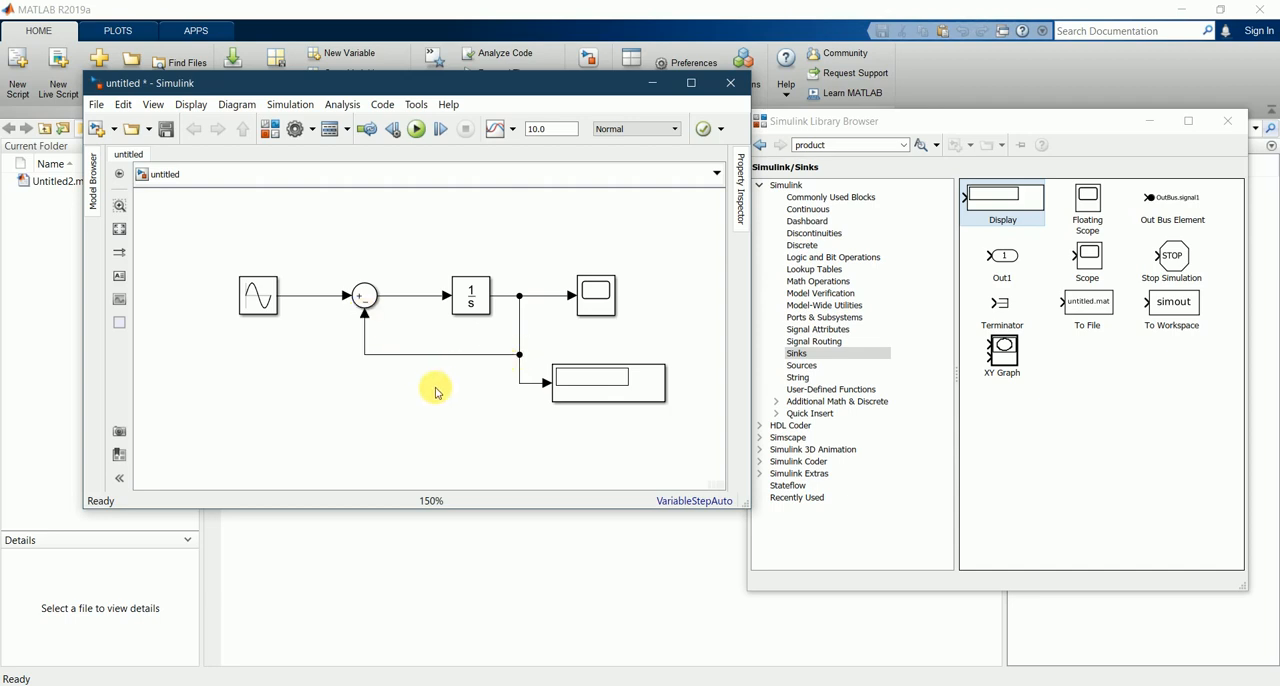
Step: Minimize the Library Browser, then maximize the model window and fit the whole diagram in it
{"action": "scroll", "coordinate": [457, 334], "scroll_direction": "down", "scroll_amount": 3}
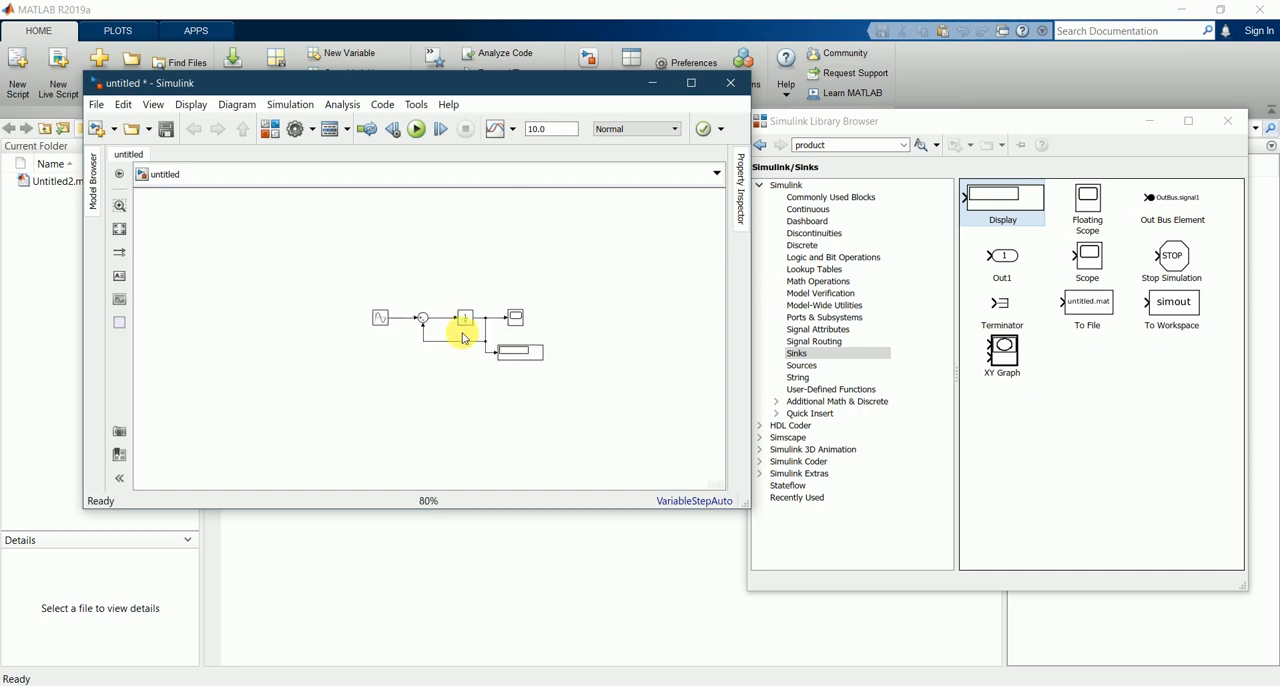
{"action": "scroll", "coordinate": [470, 340], "scroll_direction": "up", "scroll_amount": 2}
{"action": "scroll", "coordinate": [420, 355], "scroll_direction": "down", "scroll_amount": 2}
{"action": "scroll", "coordinate": [398, 358], "scroll_direction": "up", "scroll_amount": 3}
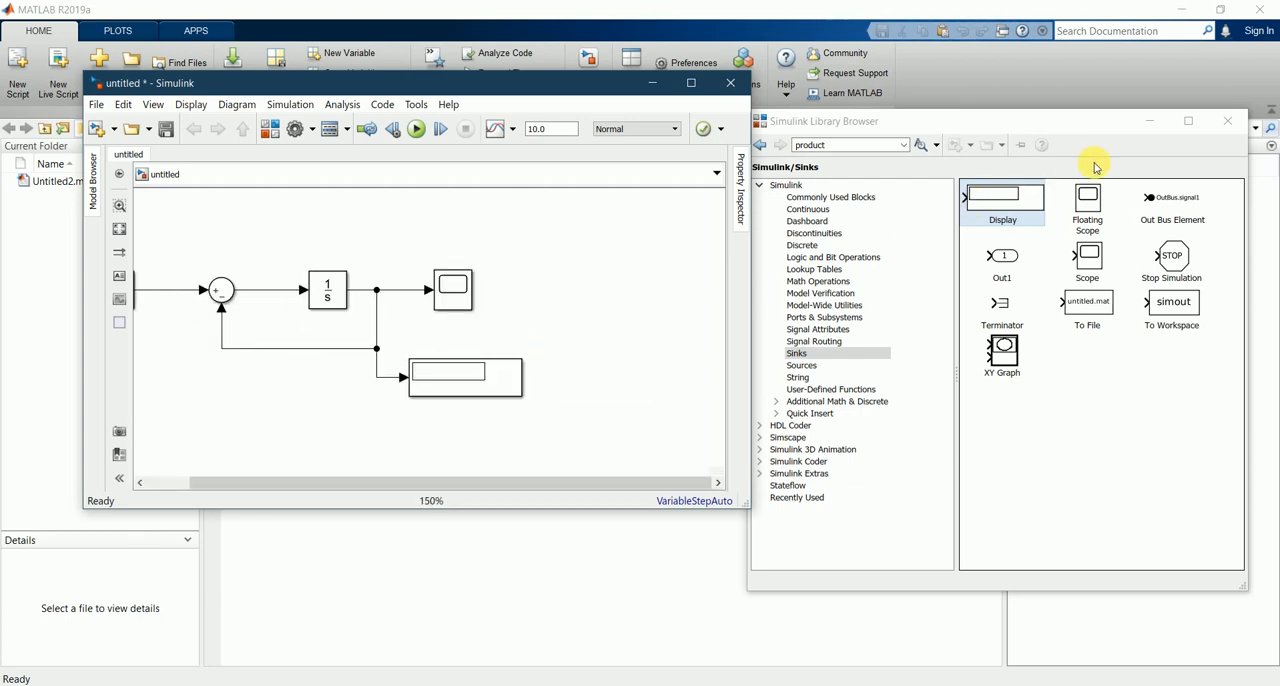
{"action": "left_click", "coordinate": [1149, 120]}
{"action": "left_click", "coordinate": [691, 84]}
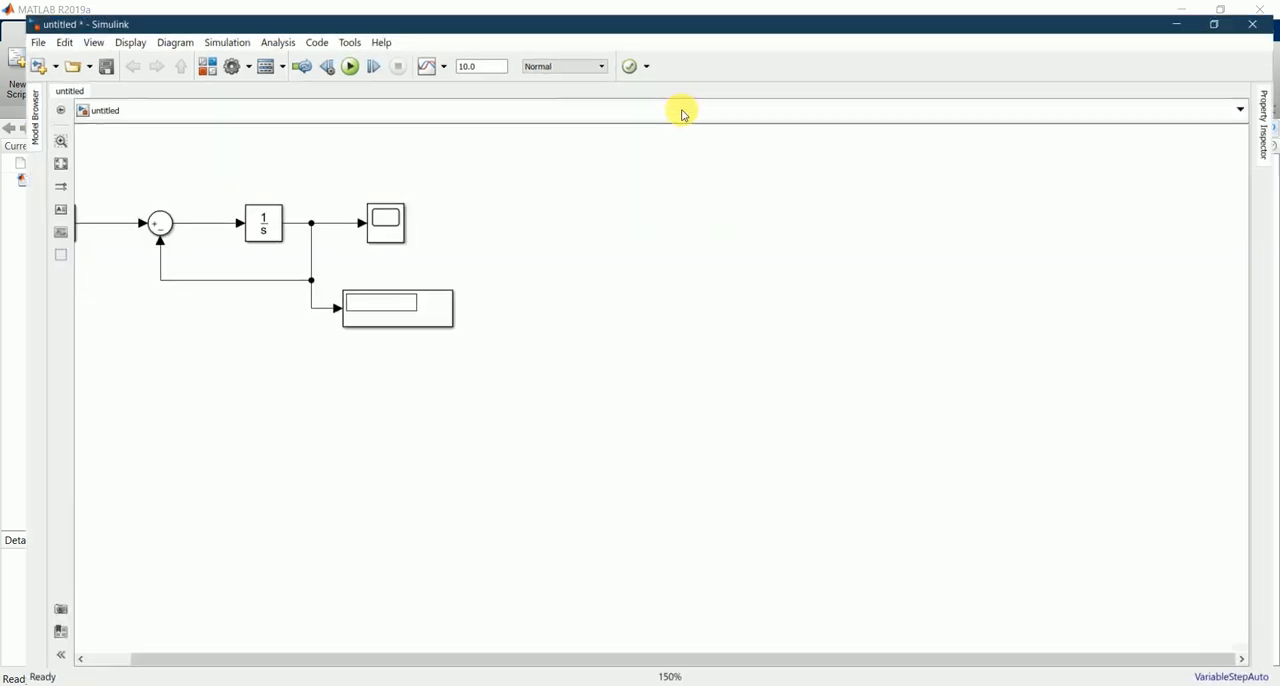
{"action": "scroll", "coordinate": [857, 342], "scroll_direction": "down", "scroll_amount": 1}
{"action": "scroll", "coordinate": [535, 216], "scroll_direction": "up", "scroll_amount": 2}
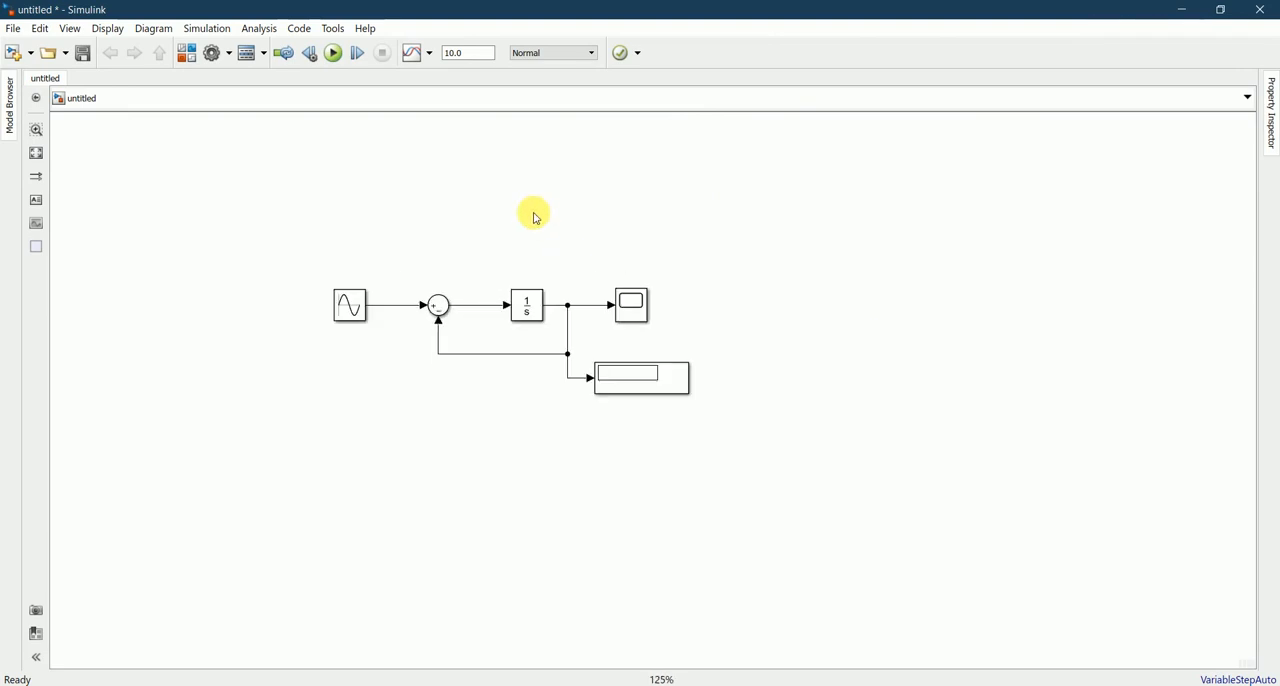
{"action": "key", "text": "space"}
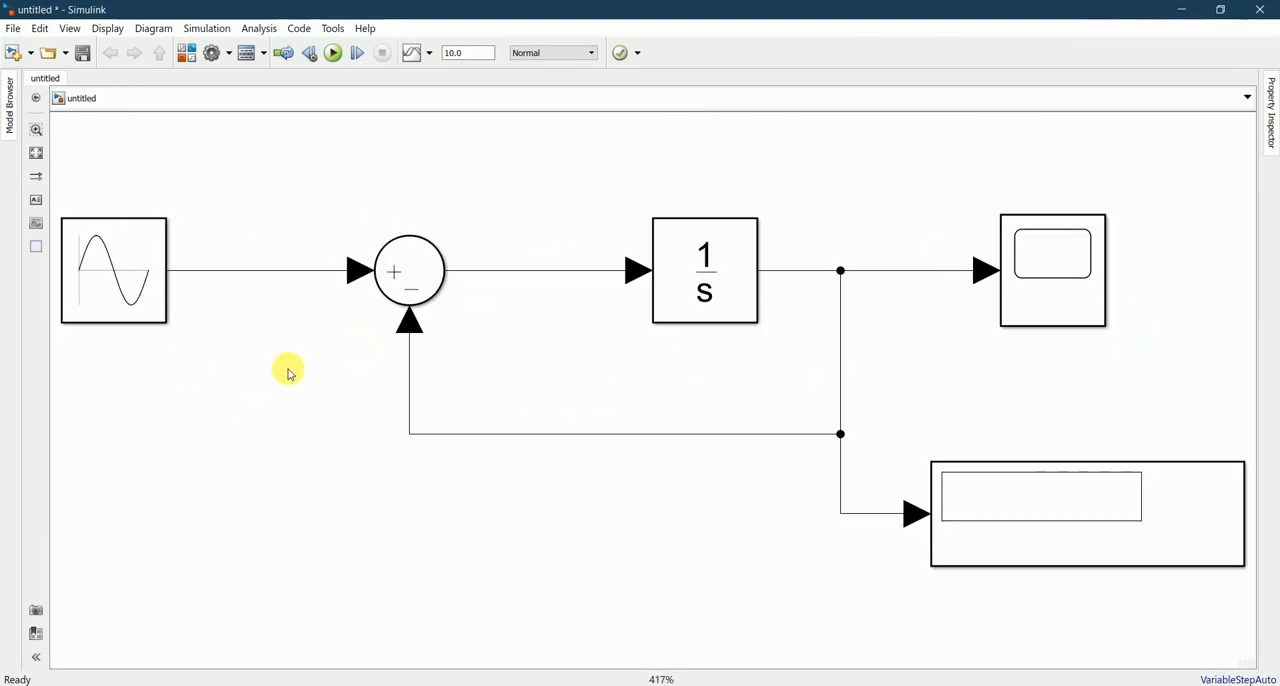
Step: Review the equation dy/dt = -y + sin(10*t) in Notepad against the model and return to Simulink
{"action": "key", "text": "alt+Tab"}
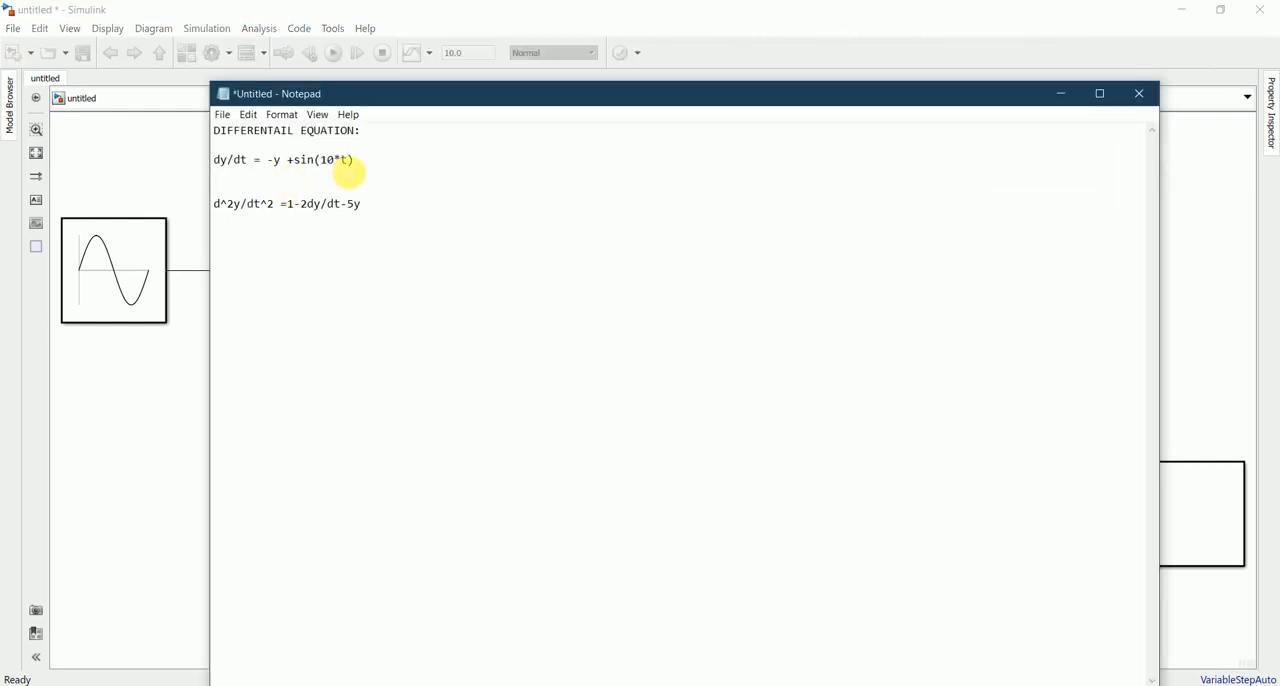
{"action": "left_click_drag", "start_coordinate": [350, 160], "coordinate": [229, 162]}
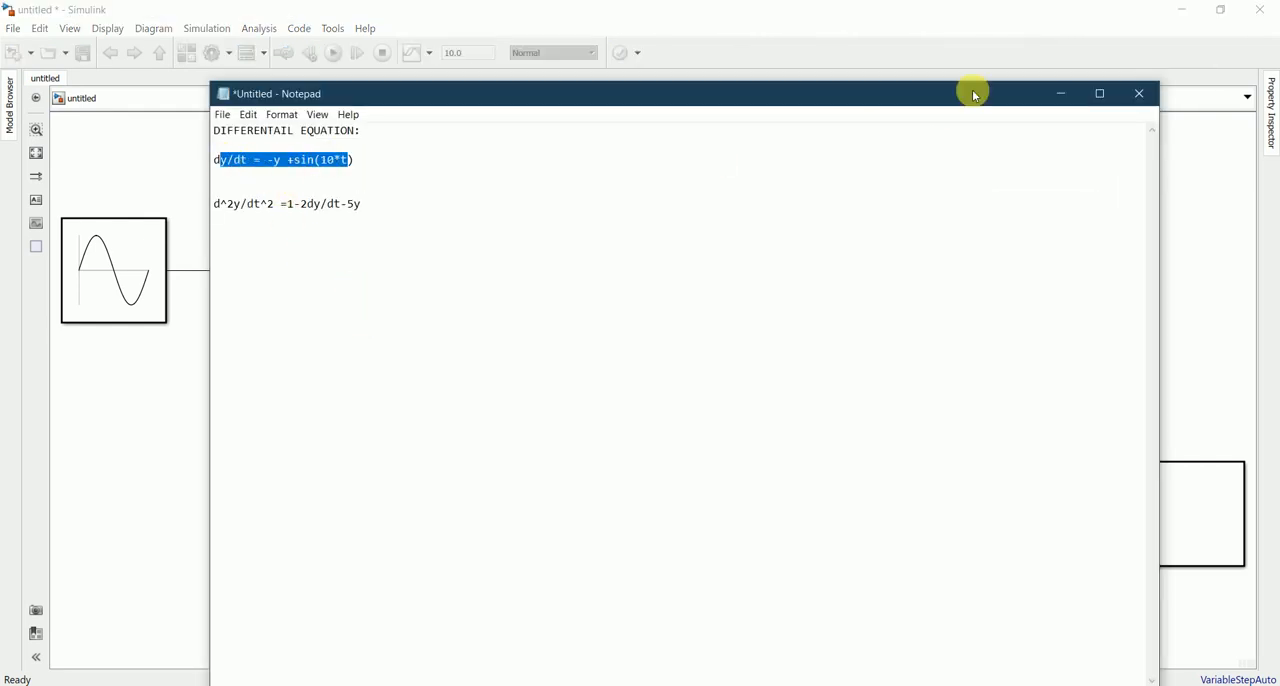
{"action": "left_click", "coordinate": [1062, 93]}
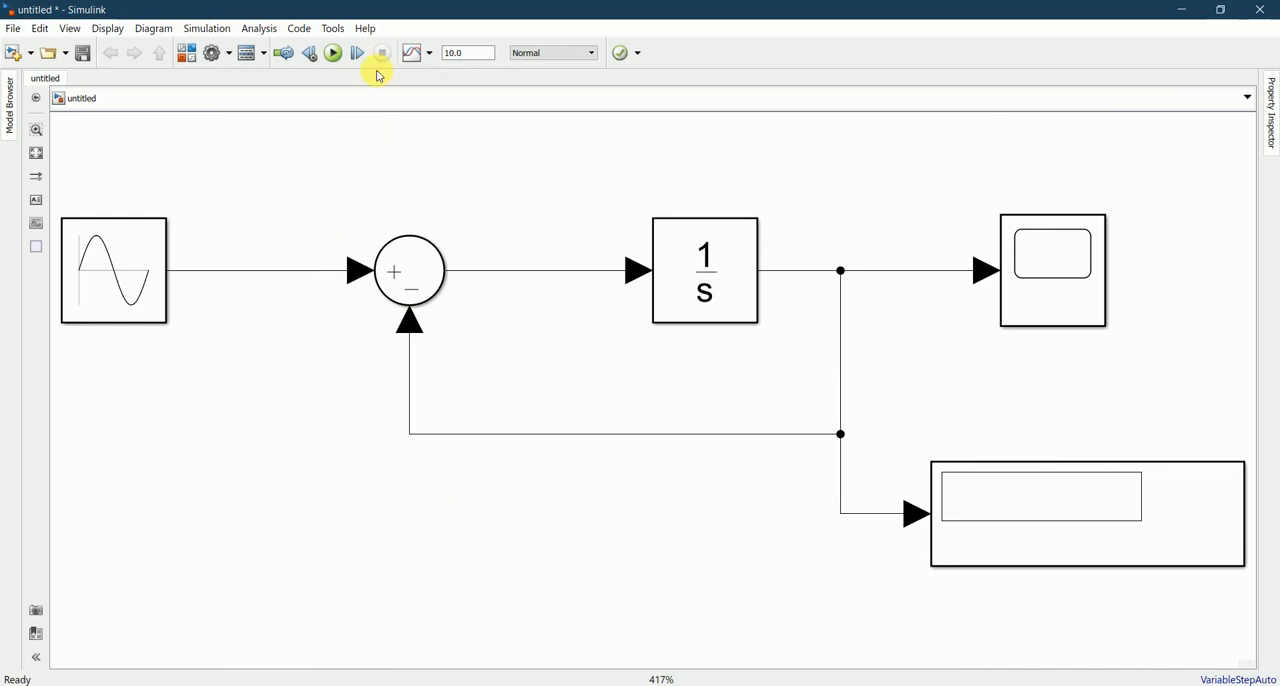
Step: Run the simulation for 10.0 seconds and open the Scope to view the solution plot
{"action": "left_click", "coordinate": [334, 53]}
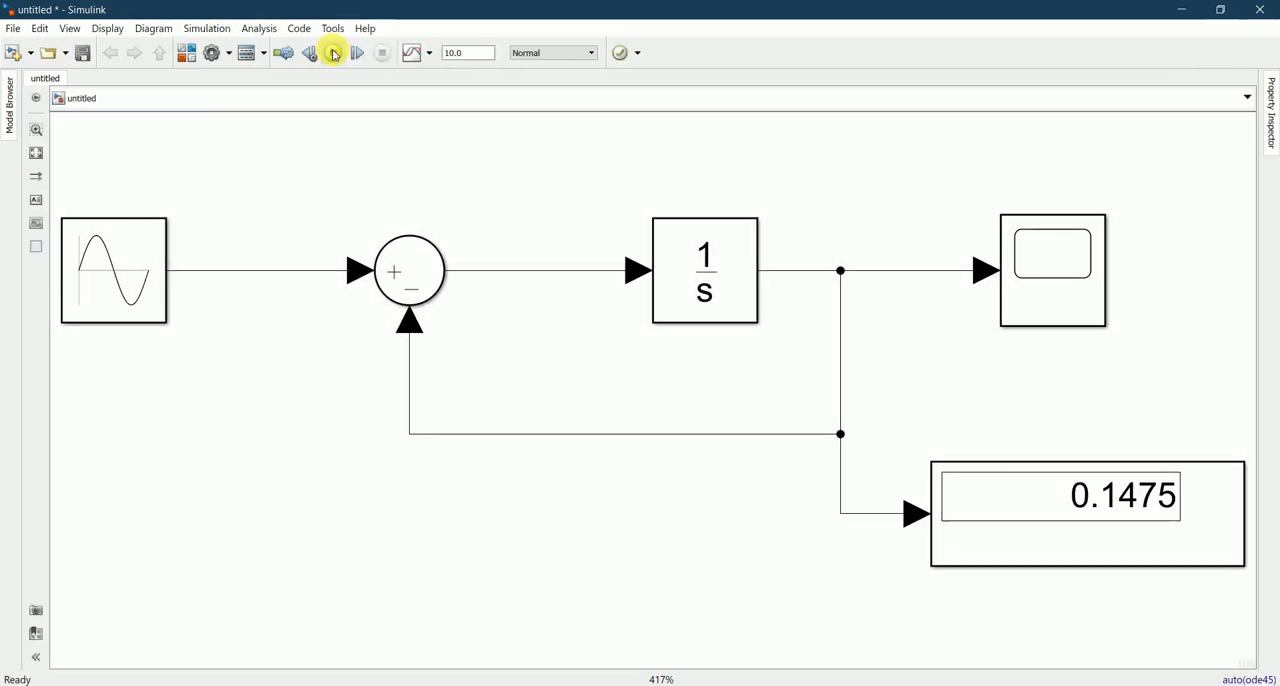
{"action": "left_click", "coordinate": [1063, 508]}
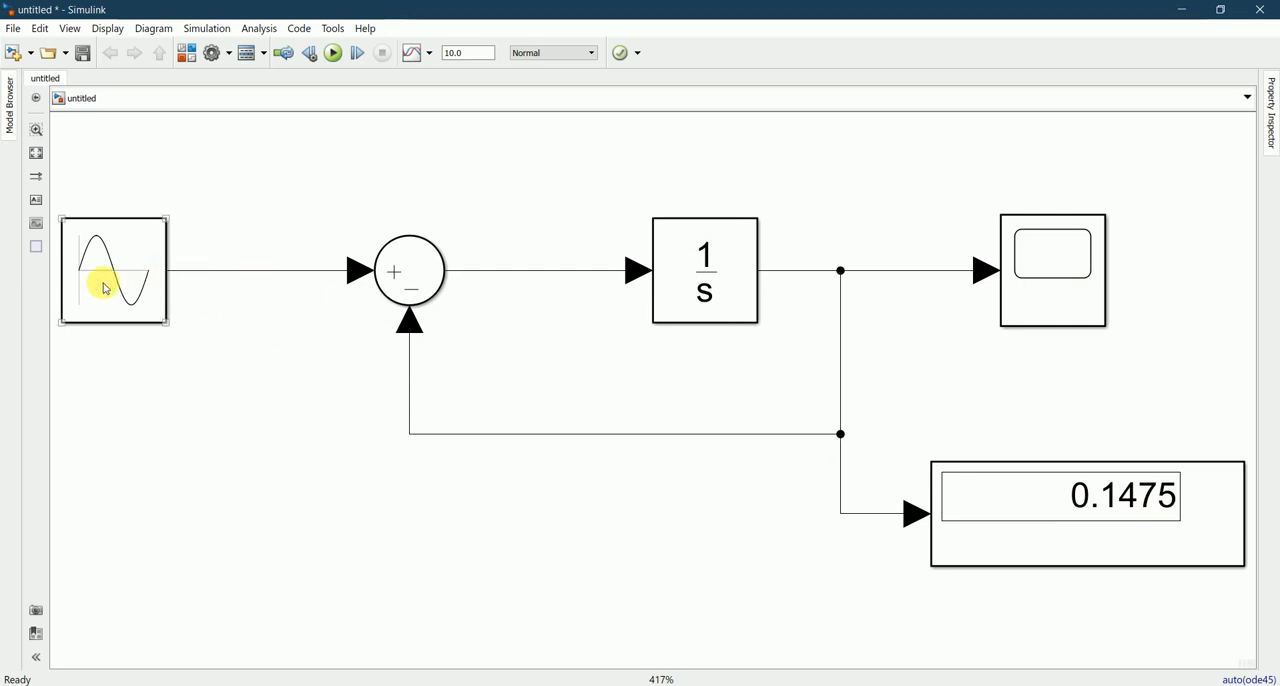
{"action": "left_click", "coordinate": [1063, 274]}
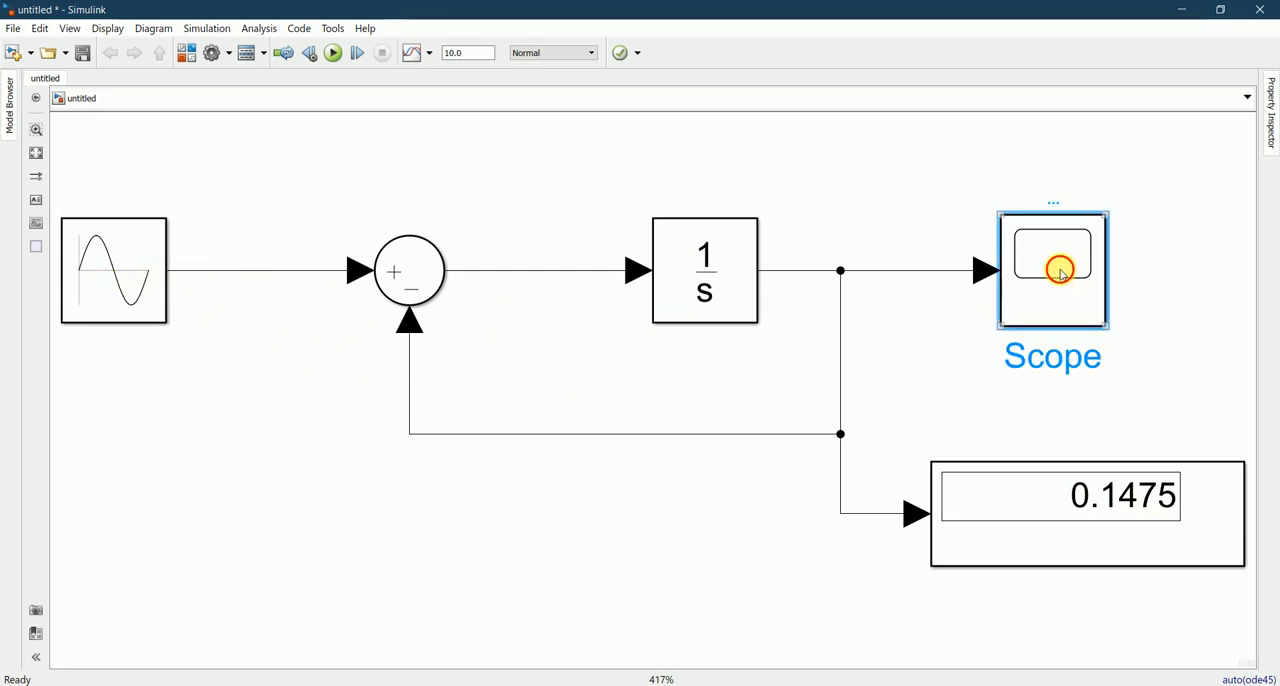
{"action": "double_click", "coordinate": [1063, 274]}
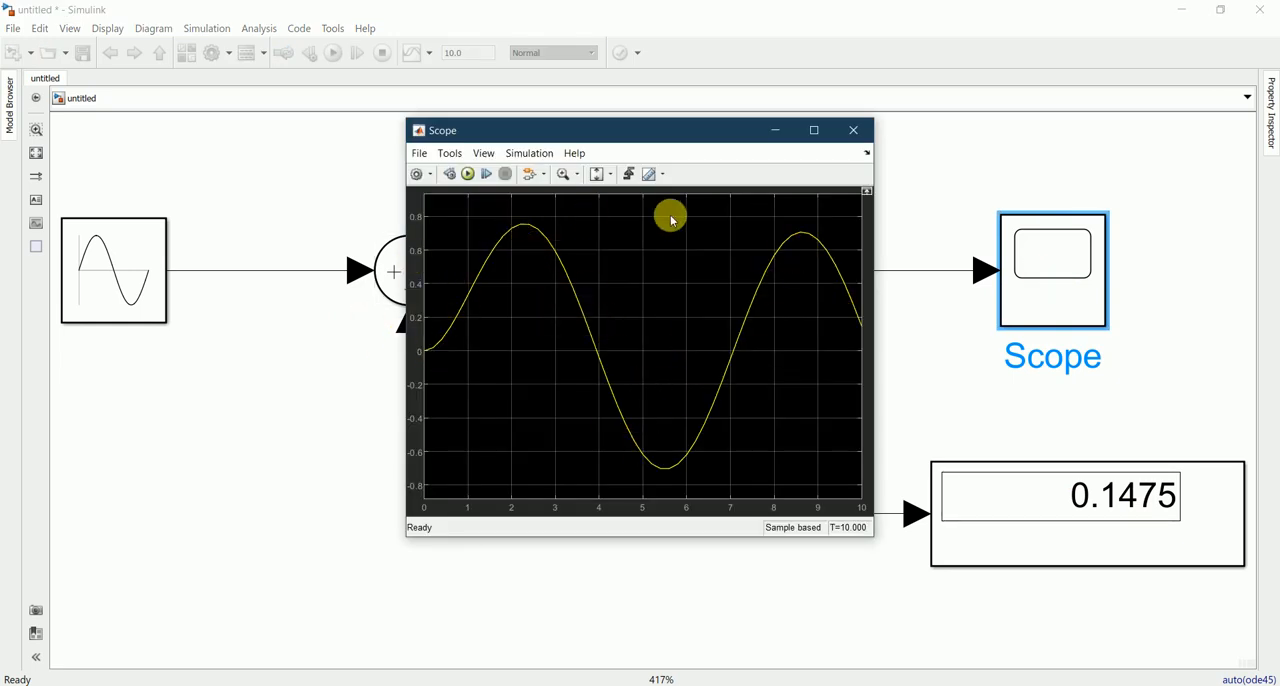
Step: Scale both the X and Y axes of the Scope plot to fit the data and close the Scope window
{"action": "right_click", "coordinate": [530, 300]}
{"action": "left_click", "coordinate": [509, 289]}
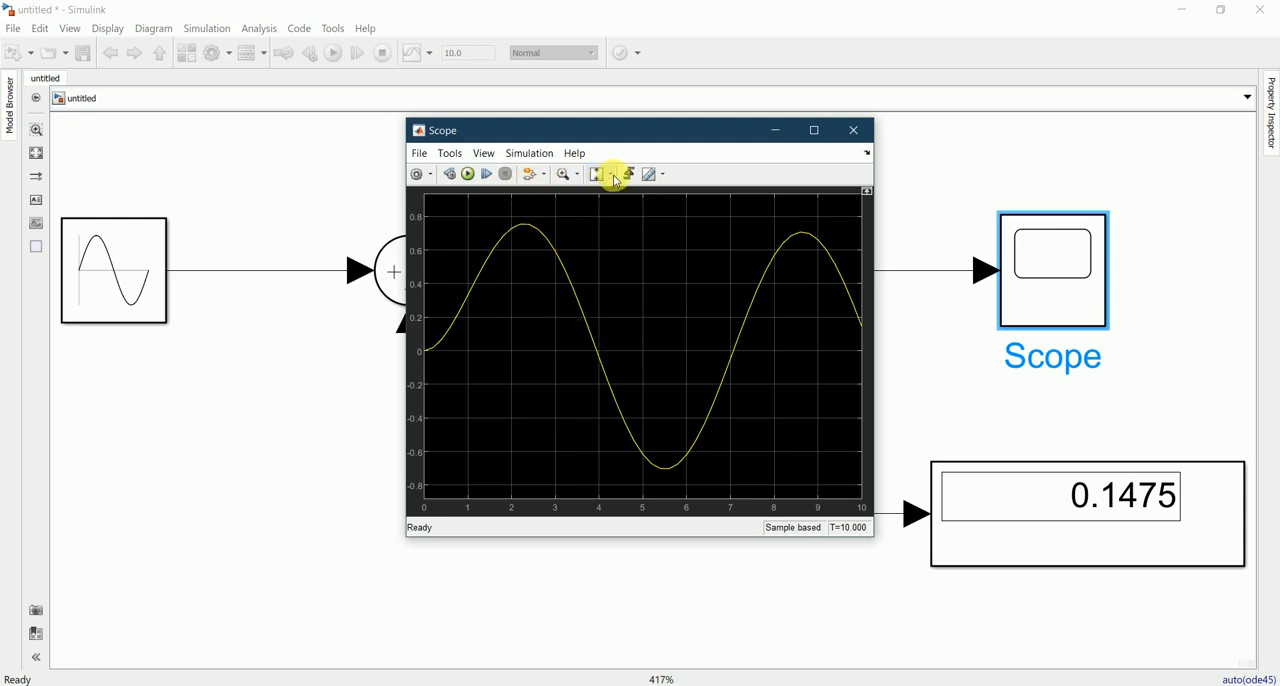
{"action": "left_click", "coordinate": [546, 176]}
{"action": "left_click", "coordinate": [546, 176]}
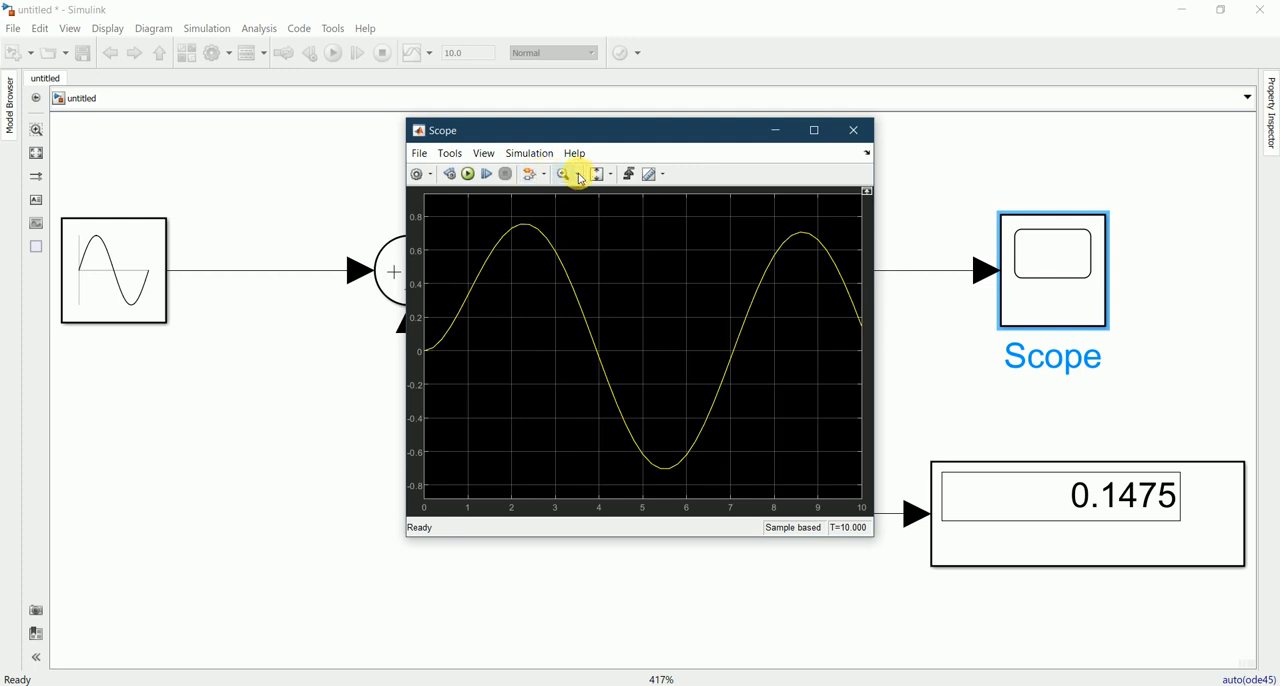
{"action": "left_click", "coordinate": [580, 178]}
{"action": "left_click", "coordinate": [580, 178]}
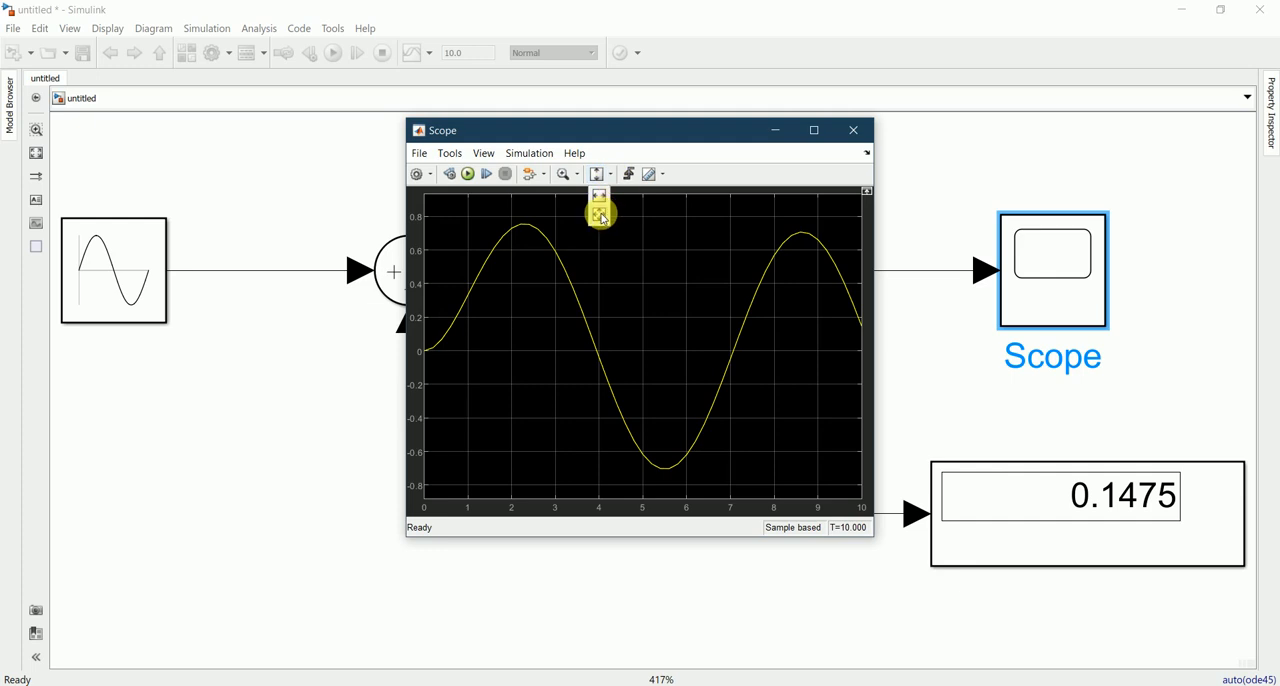
{"action": "left_click", "coordinate": [600, 215]}
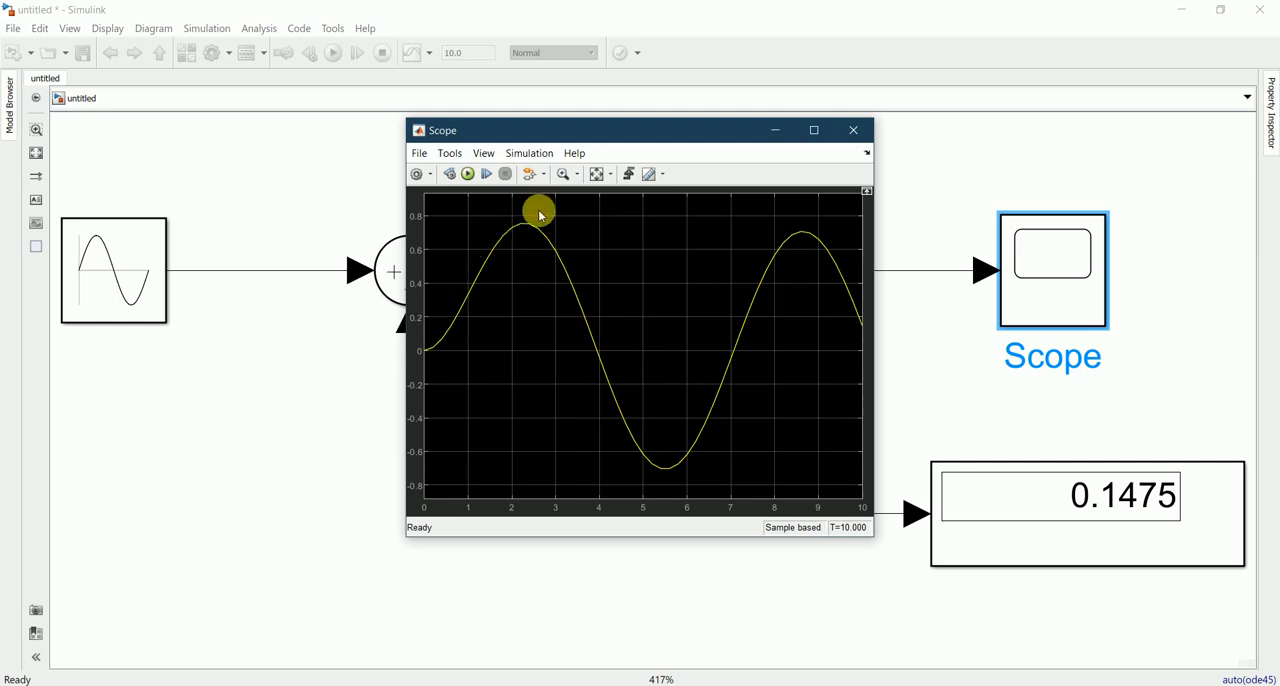
{"action": "left_click", "coordinate": [856, 130]}
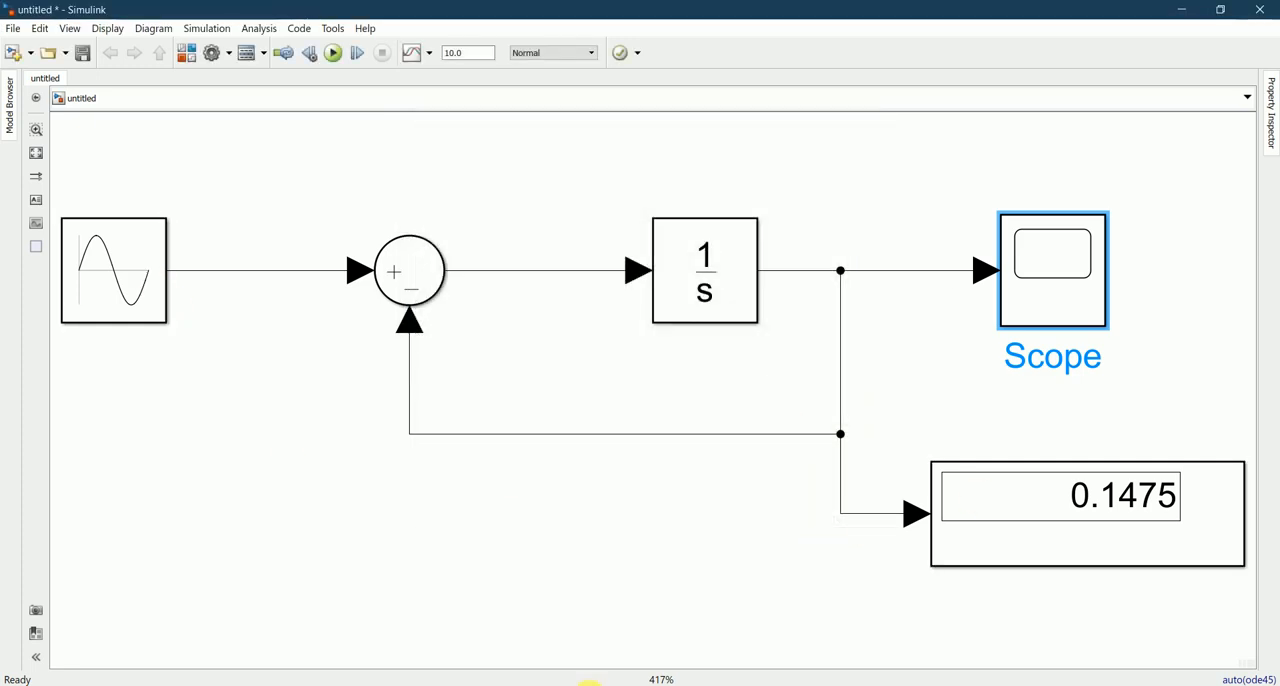
Step: Check the frequency in the equation's sine term in Notepad and return to the Simulink model
{"action": "key", "text": "alt+Tab"}
{"action": "left_click", "coordinate": [371, 307]}
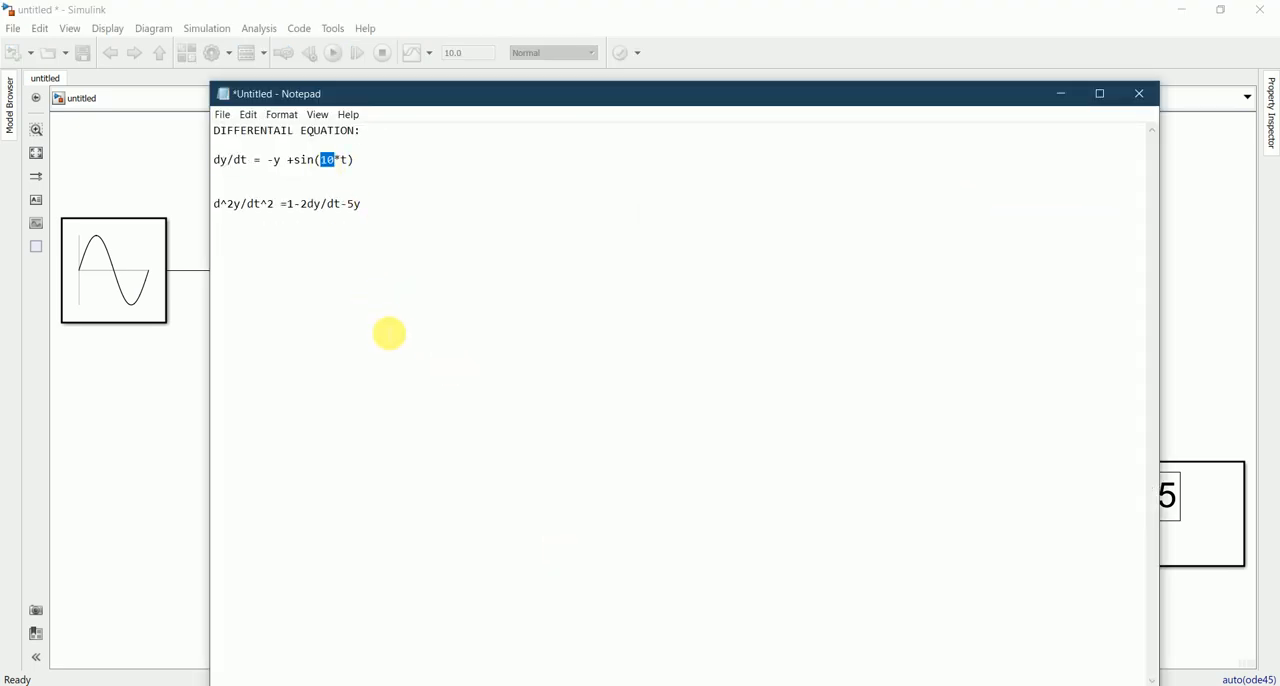
{"action": "left_click", "coordinate": [405, 335]}
{"action": "left_click", "coordinate": [1063, 96]}
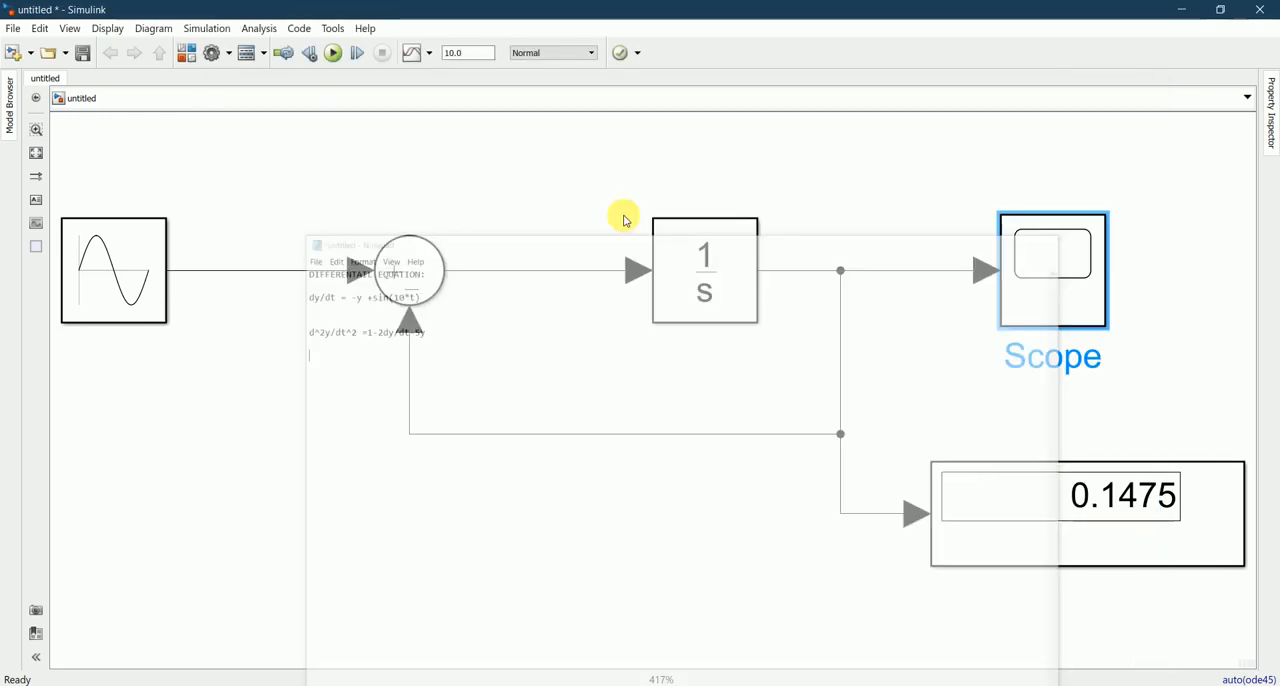
Step: Set the Sine Wave block's frequency to 10 rad/sec and reopen its parameters to verify the value
{"action": "double_click", "coordinate": [127, 272]}
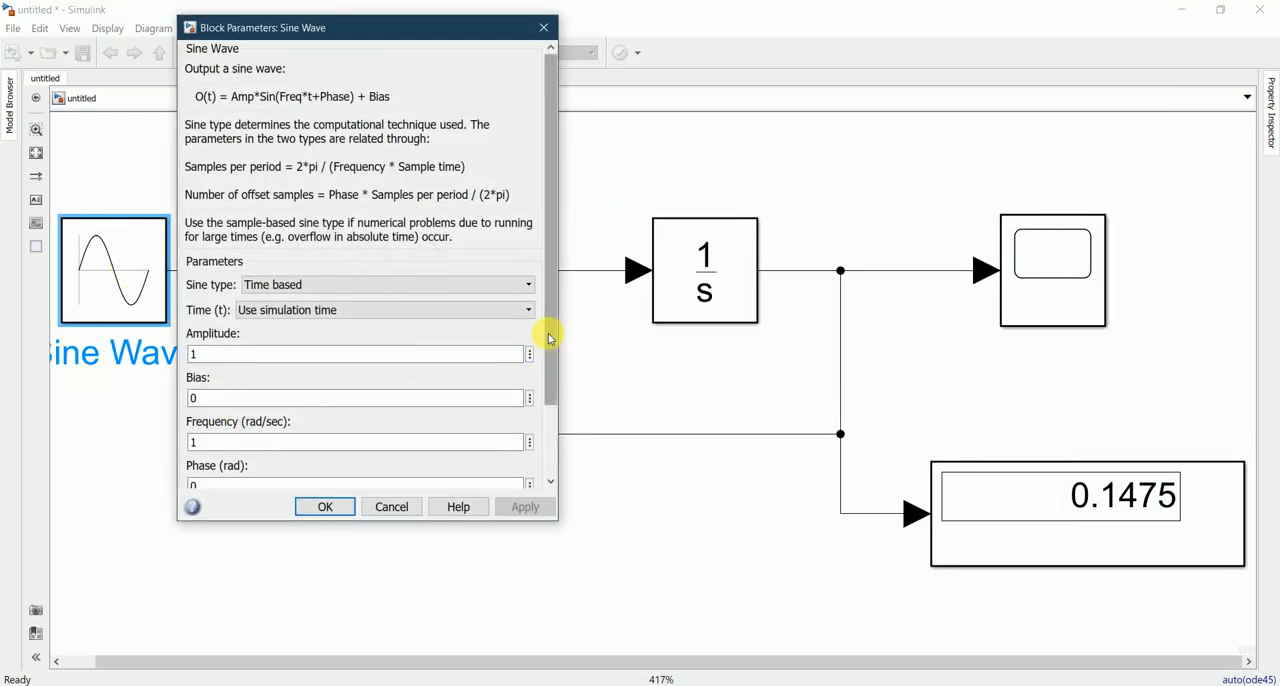
{"action": "left_click_drag", "start_coordinate": [550, 333], "coordinate": [554, 357]}
{"action": "left_click", "coordinate": [197, 411]}
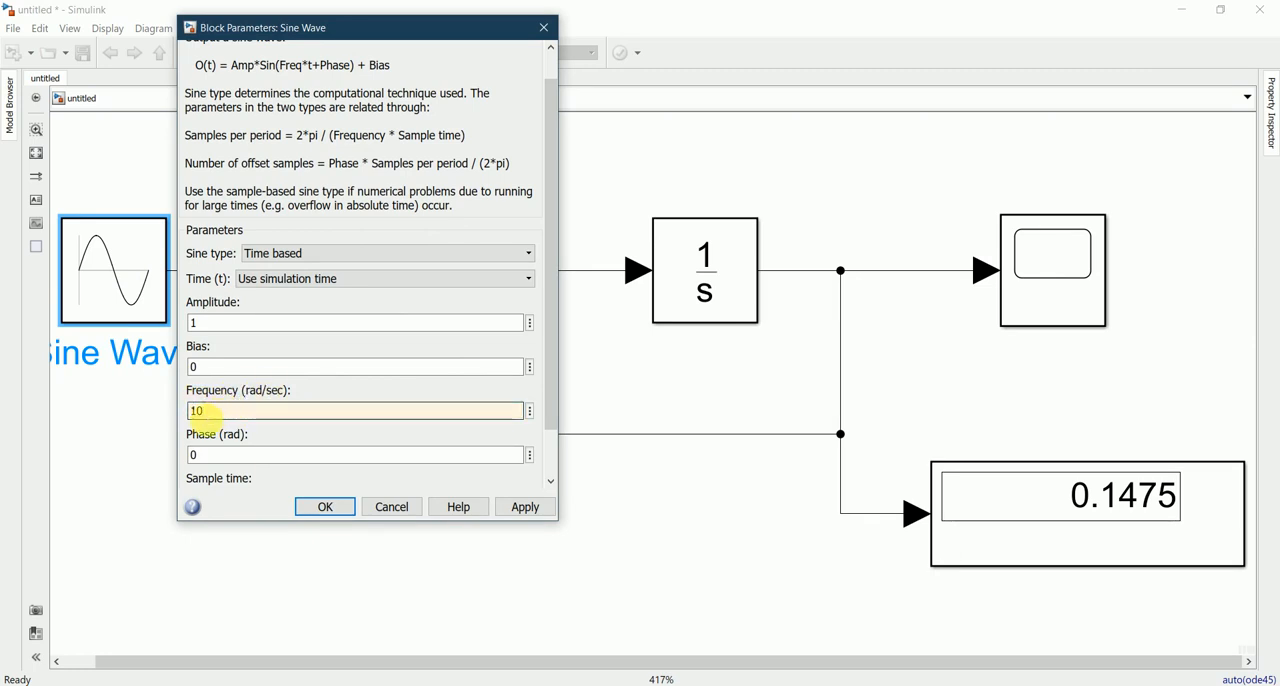
{"action": "left_click", "coordinate": [308, 508]}
{"action": "double_click", "coordinate": [113, 281]}
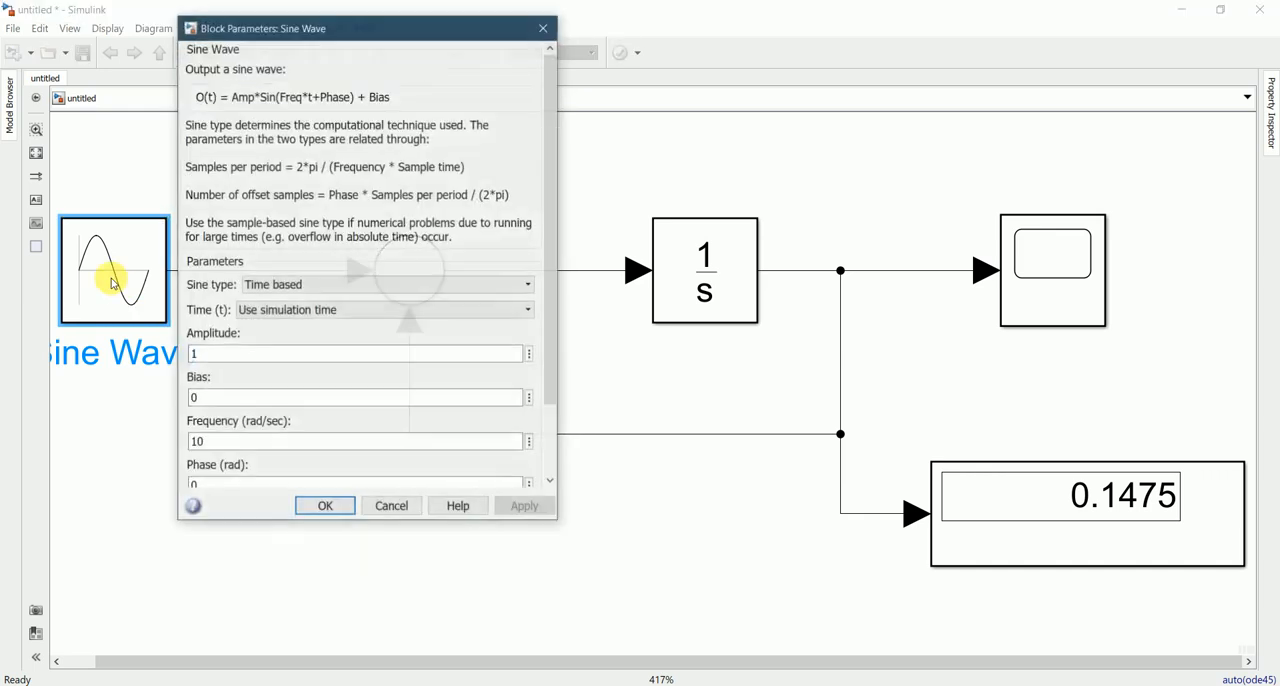
{"action": "left_click", "coordinate": [325, 506]}
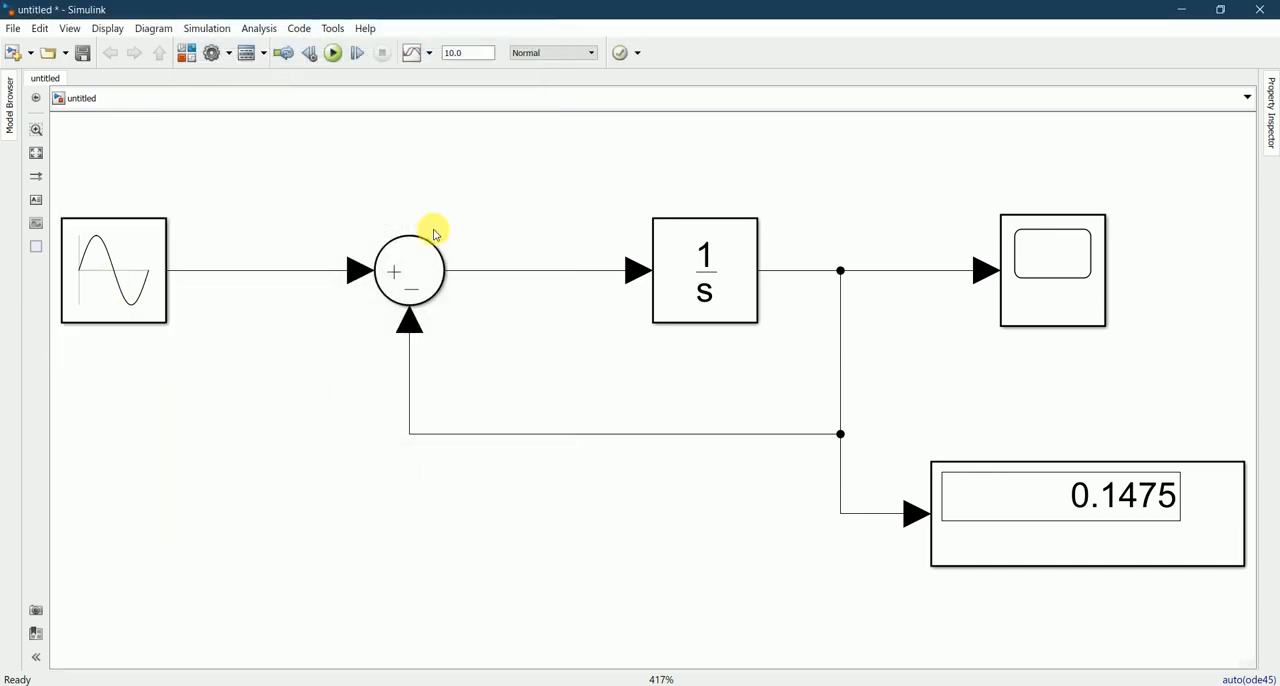
Step: Run the simulation with the 10 rad/sec sine input, examine the Display value and Scope plot, and close the Scope
{"action": "left_click", "coordinate": [336, 61]}
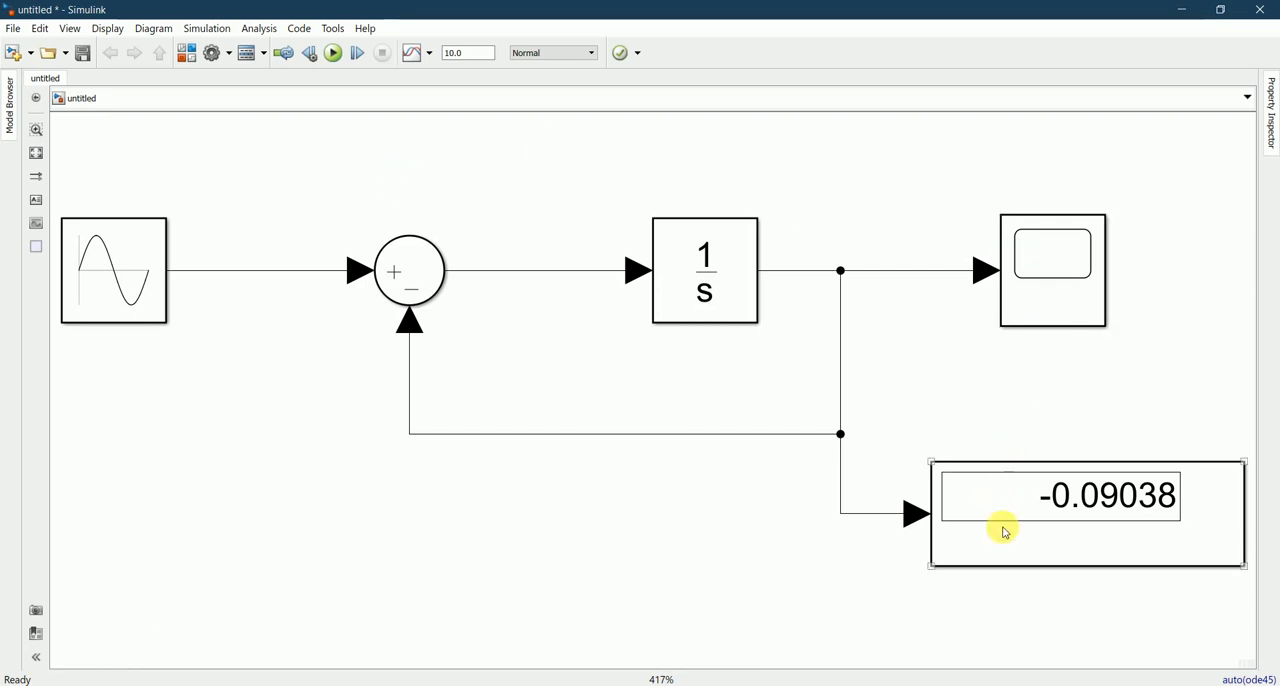
{"action": "left_click", "coordinate": [1050, 515]}
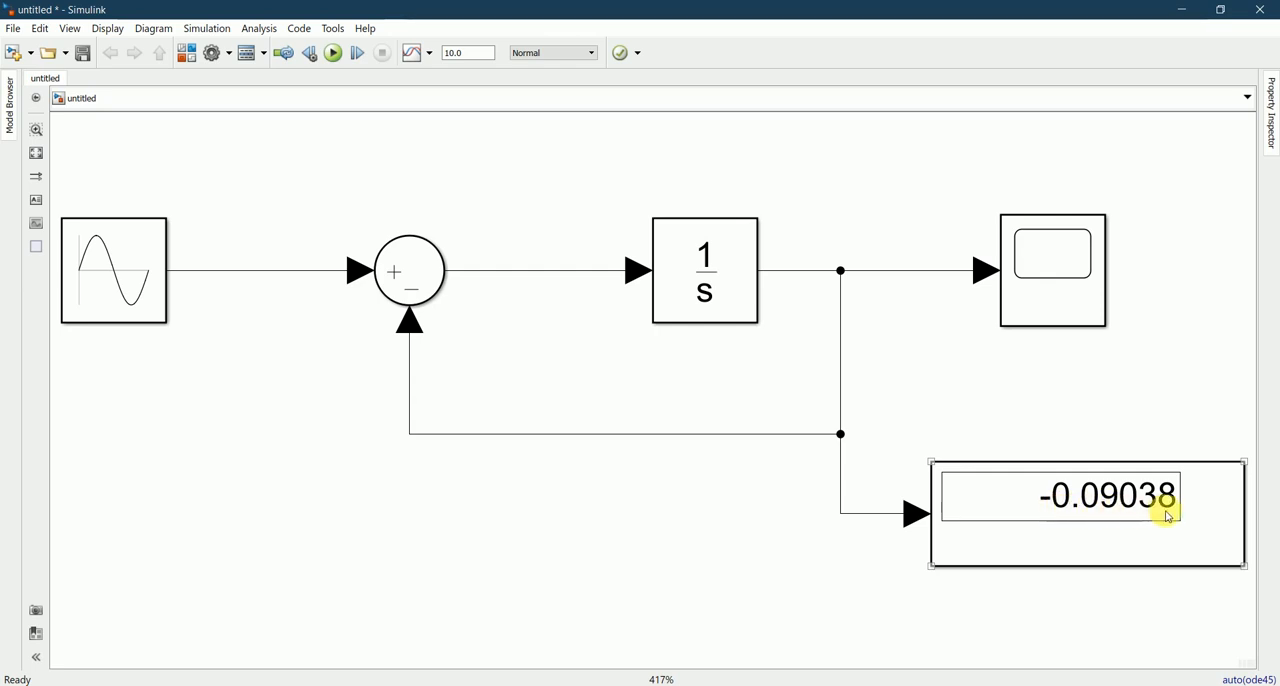
{"action": "left_click", "coordinate": [670, 455]}
{"action": "left_click", "coordinate": [1039, 292]}
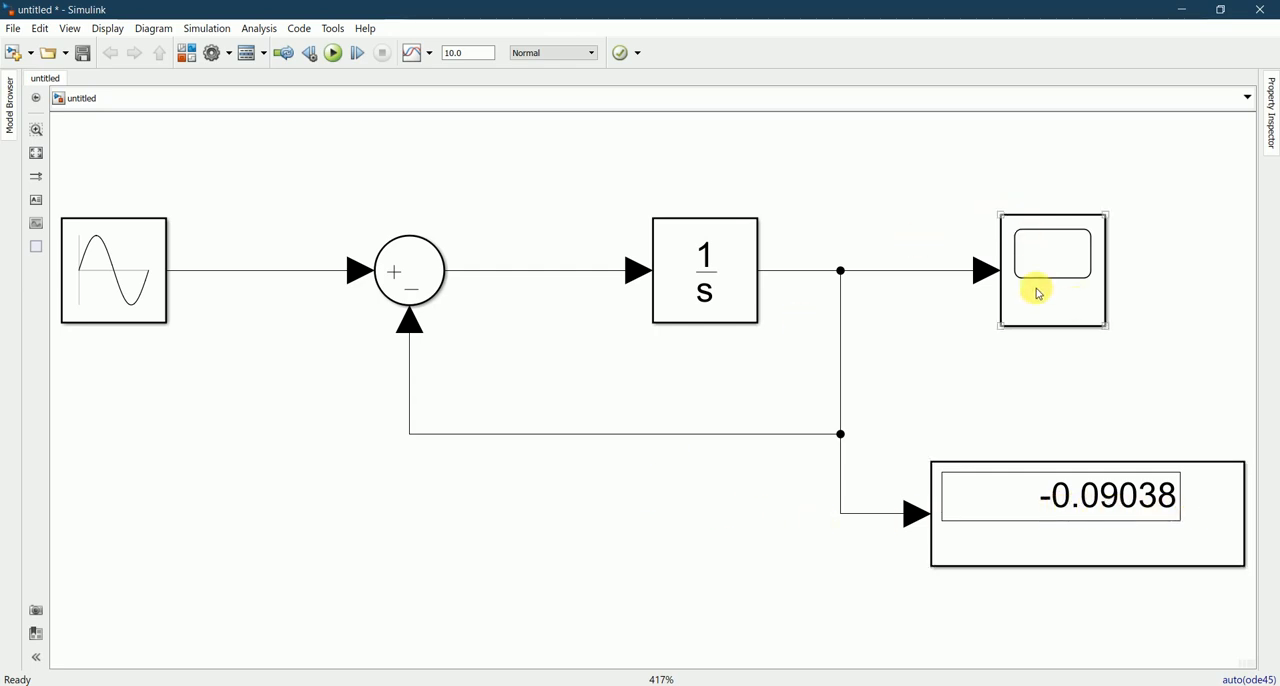
{"action": "double_click", "coordinate": [1039, 293]}
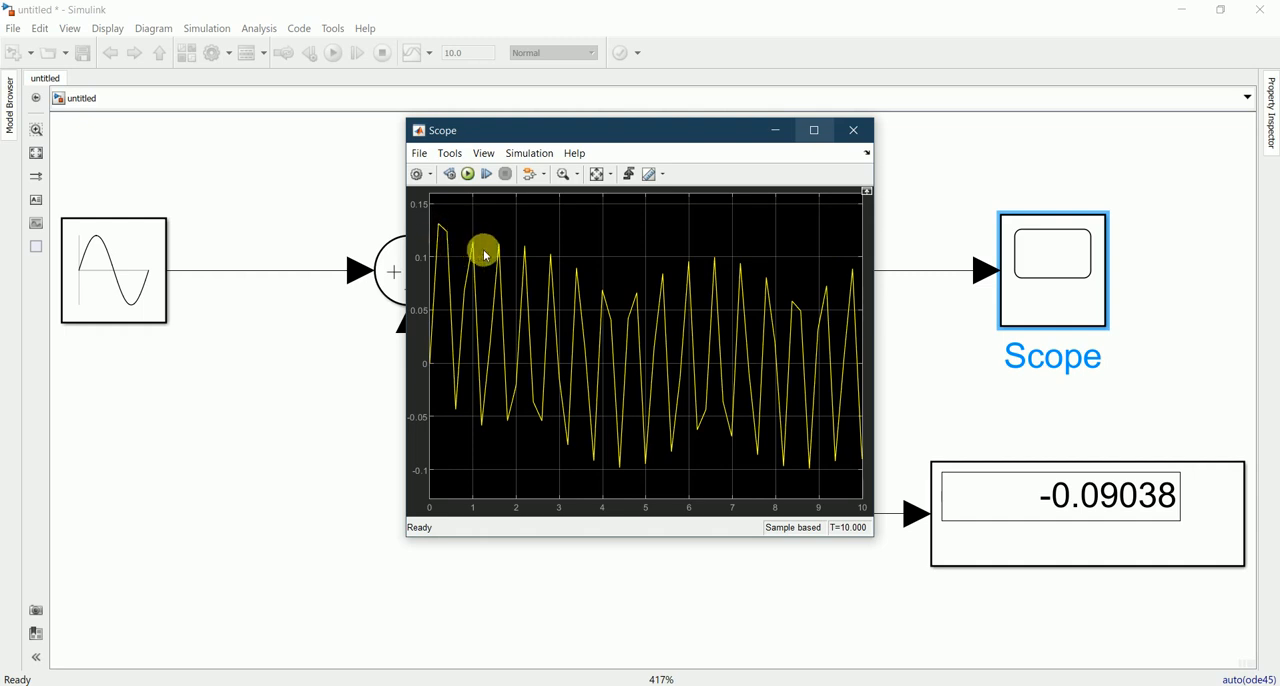
{"action": "left_click", "coordinate": [853, 131]}
Step: Set the Sine Wave block's sample time to 0.01 and apply the change
{"action": "double_click", "coordinate": [153, 274]}
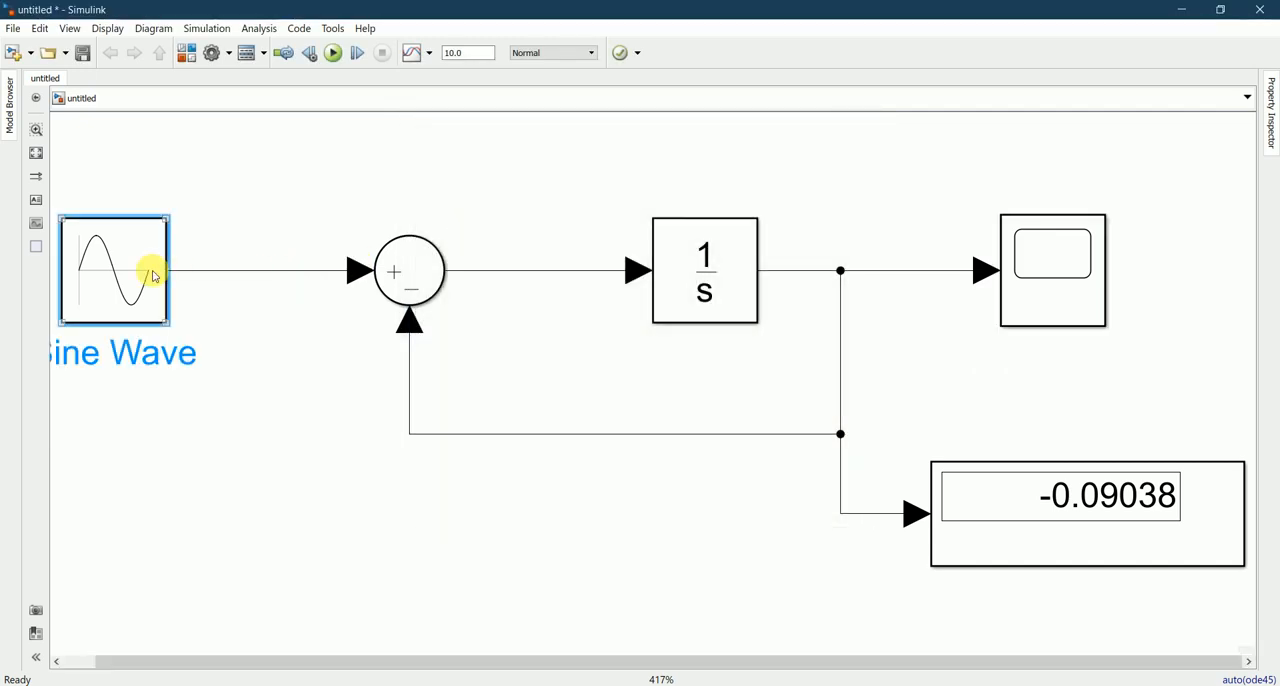
{"action": "left_click_drag", "start_coordinate": [549, 309], "coordinate": [551, 386]}
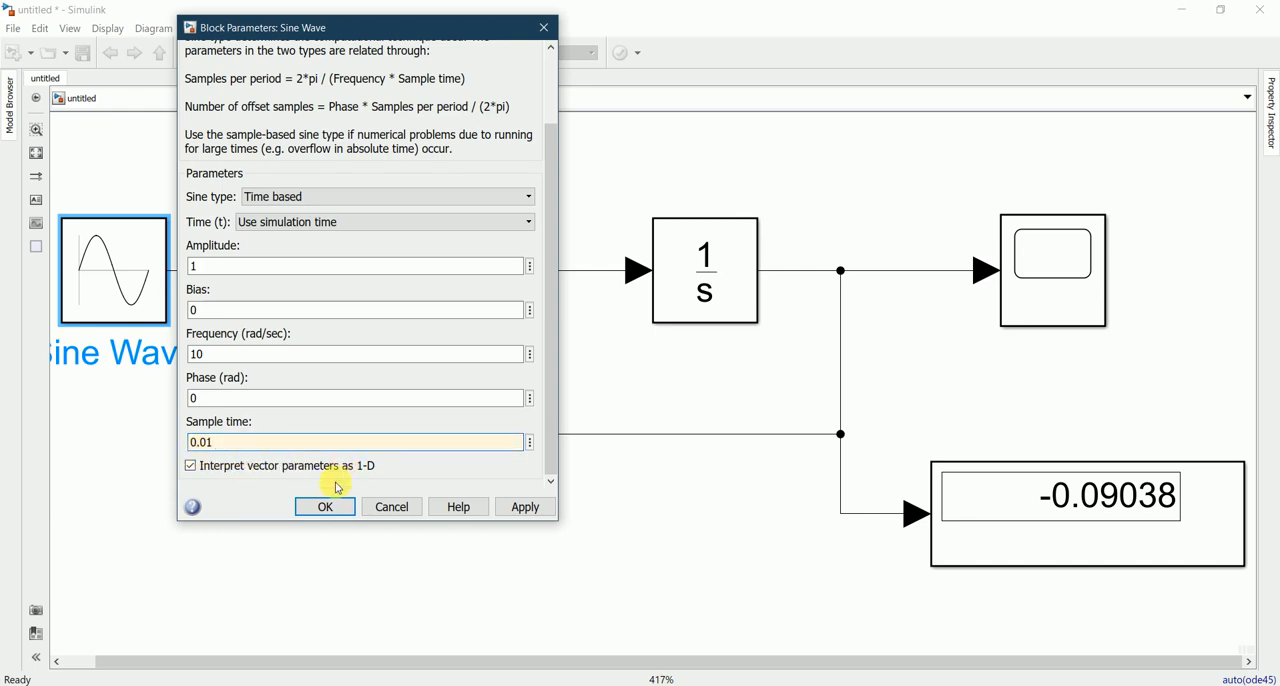
{"action": "left_click", "coordinate": [522, 507]}
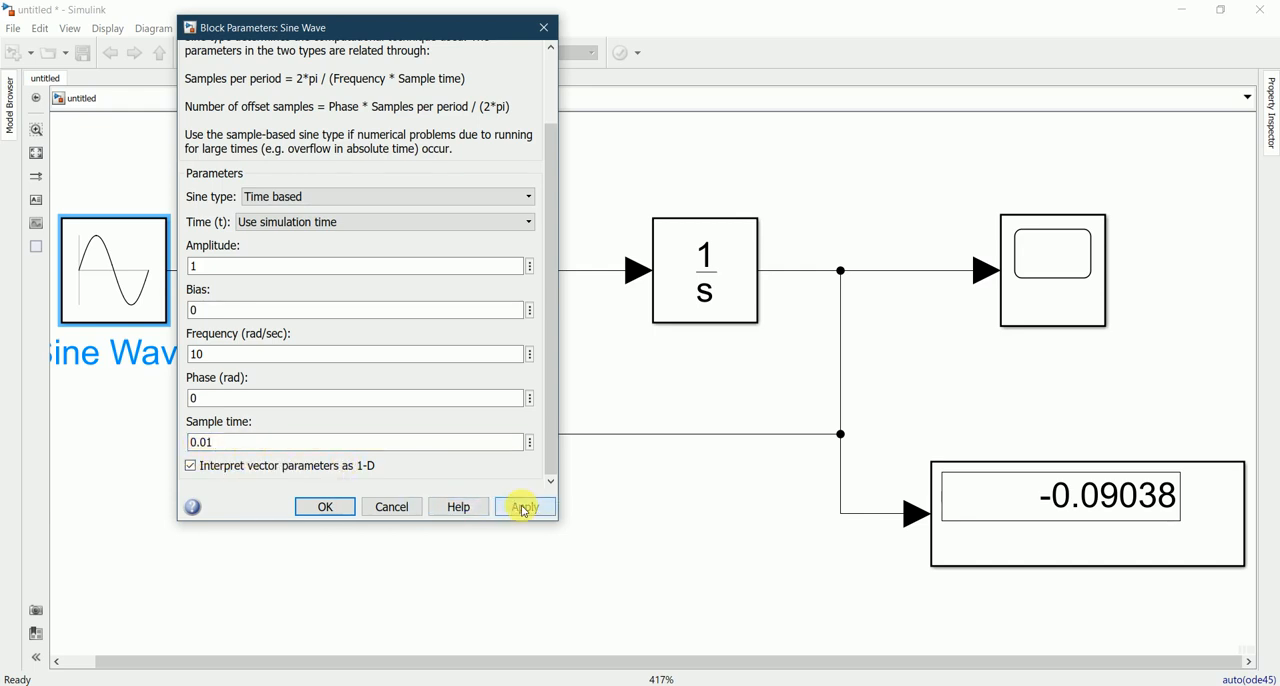
{"action": "left_click", "coordinate": [324, 507]}
{"action": "left_click", "coordinate": [362, 500]}
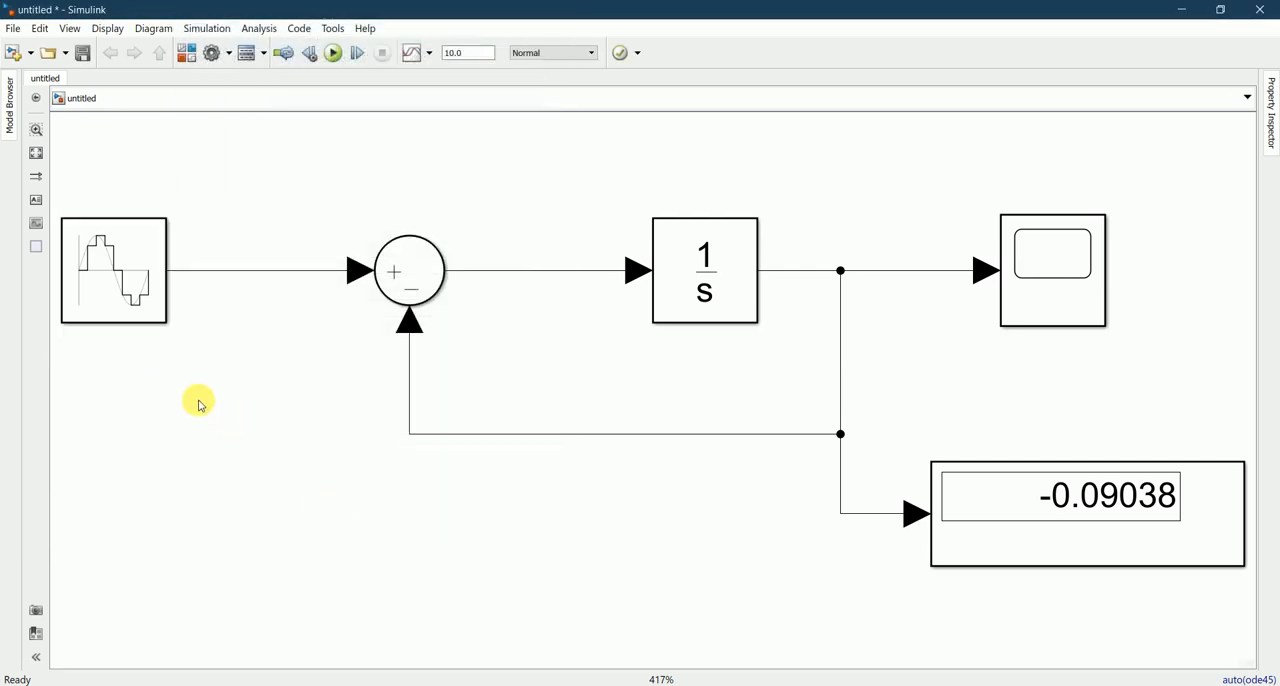
Step: Rerun the simulation with the 0.01 sample time and examine the solution on the Display and Scope blocks
{"action": "left_click", "coordinate": [332, 55]}
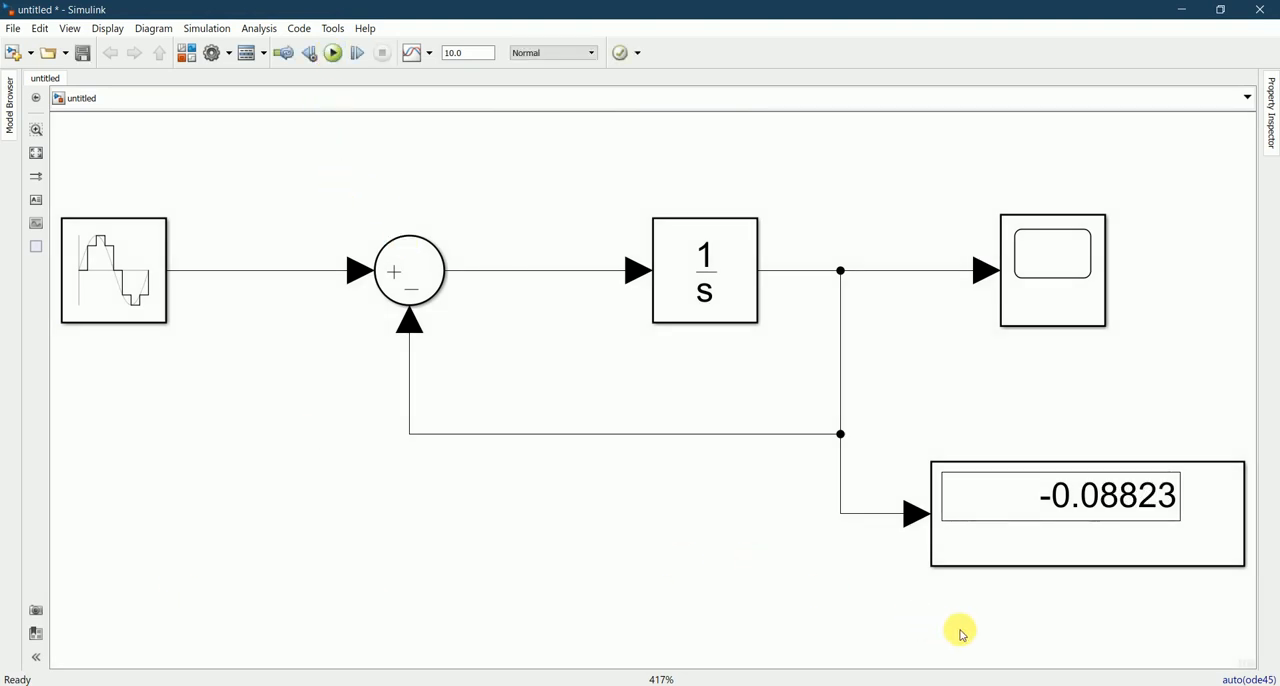
{"action": "left_click", "coordinate": [1060, 536]}
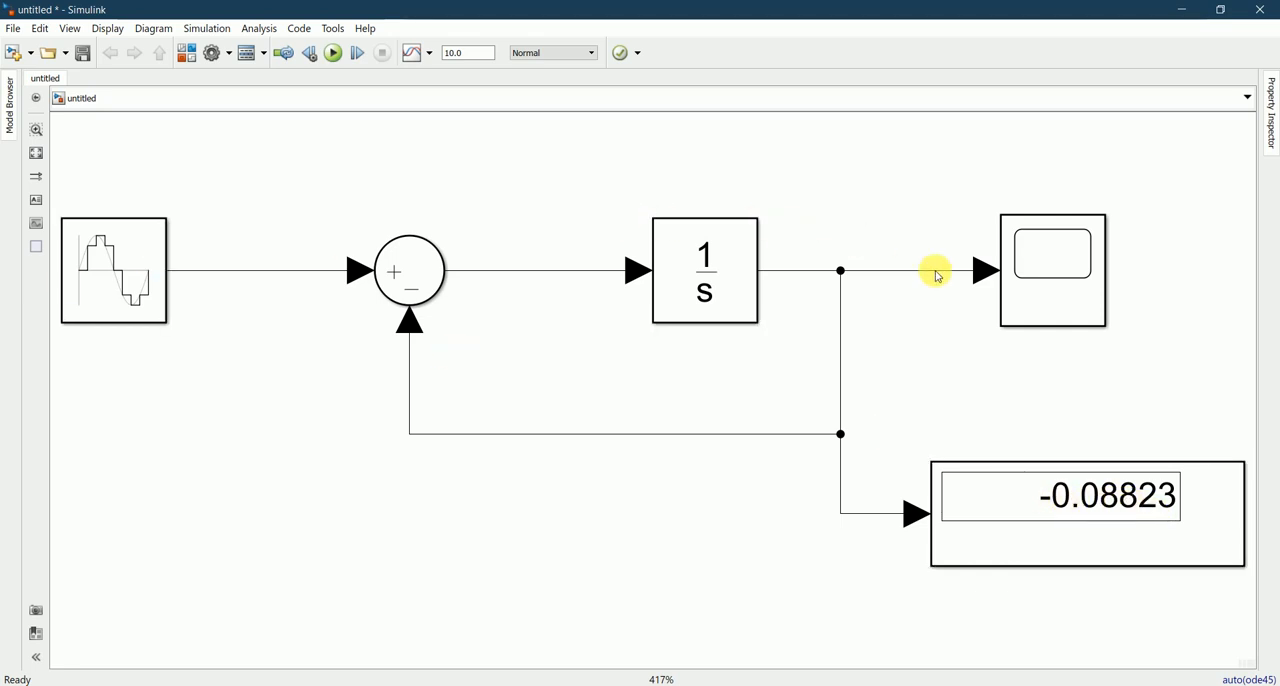
{"action": "left_click", "coordinate": [1046, 268]}
{"action": "double_click", "coordinate": [1046, 268]}
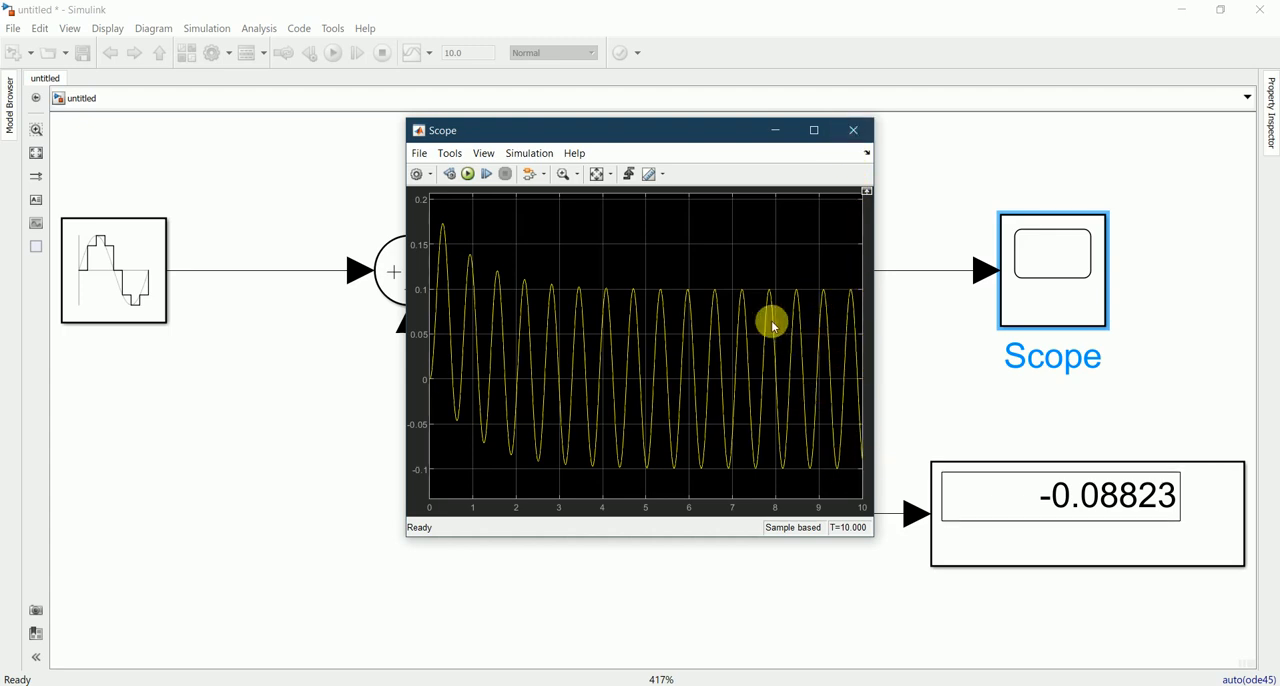
{"action": "left_click", "coordinate": [845, 131]}
{"action": "left_click", "coordinate": [1132, 508]}
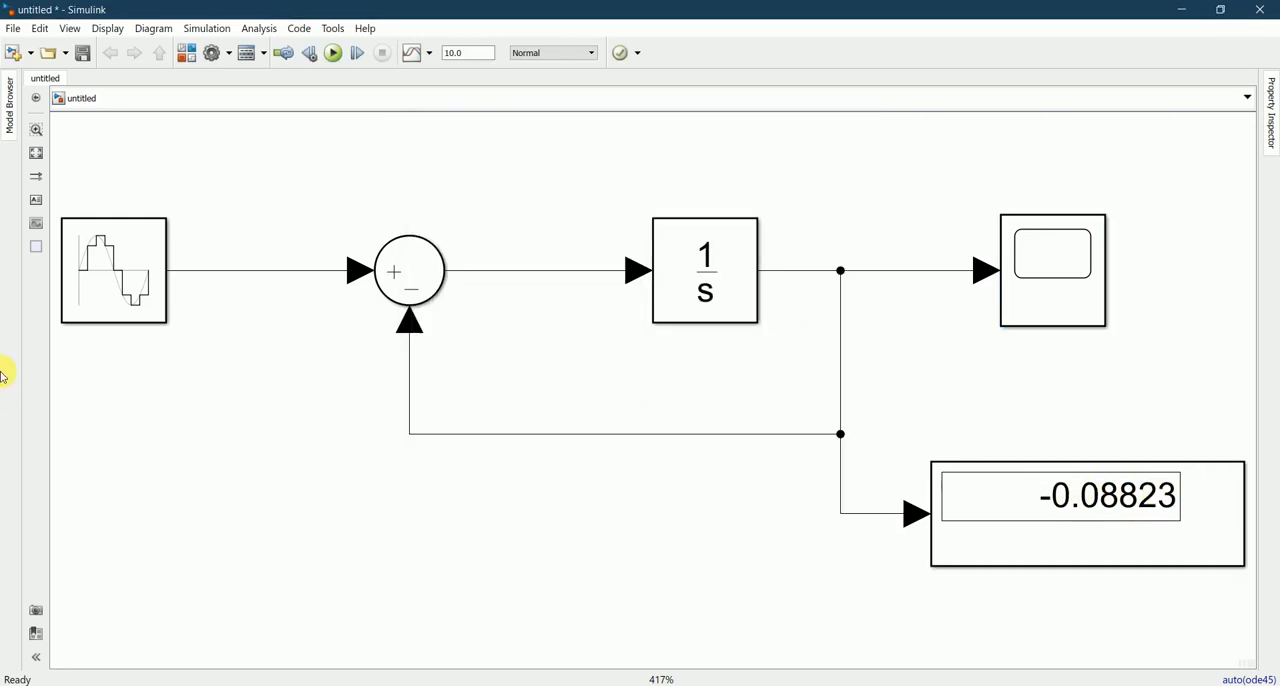
Step: Change the Sine Wave block's frequency to 20 rad/sec
{"action": "double_click", "coordinate": [109, 251]}
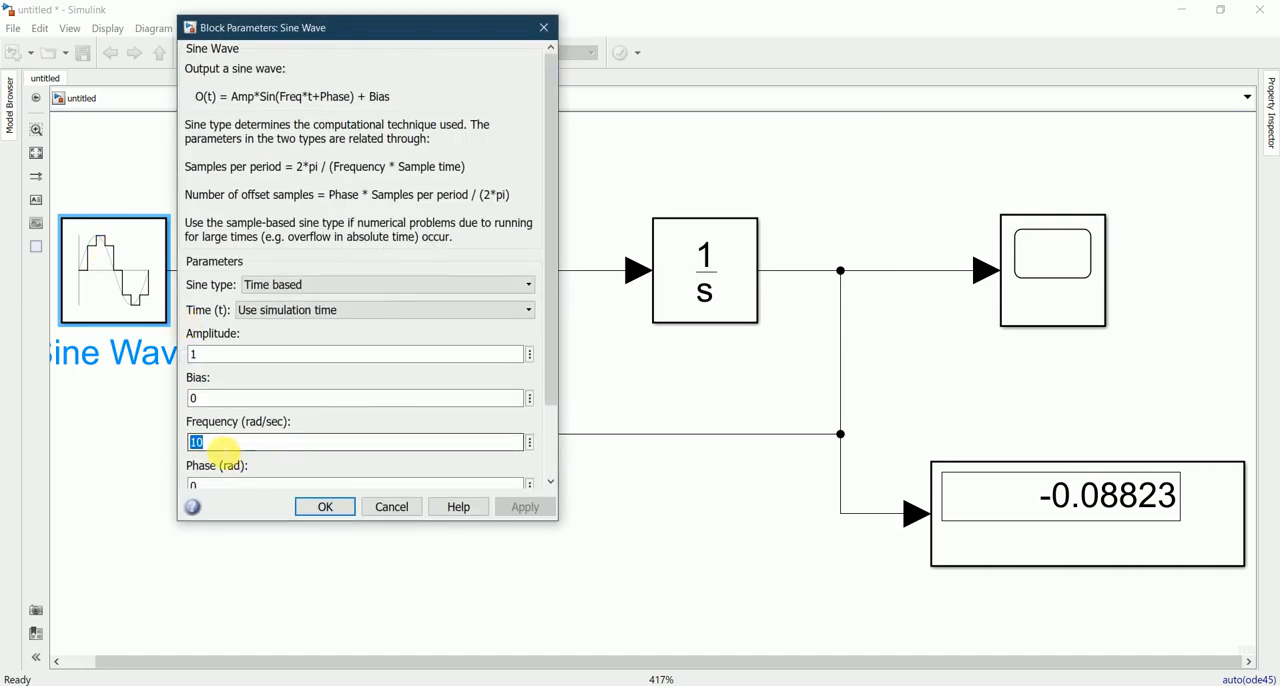
{"action": "type", "text": "2"}
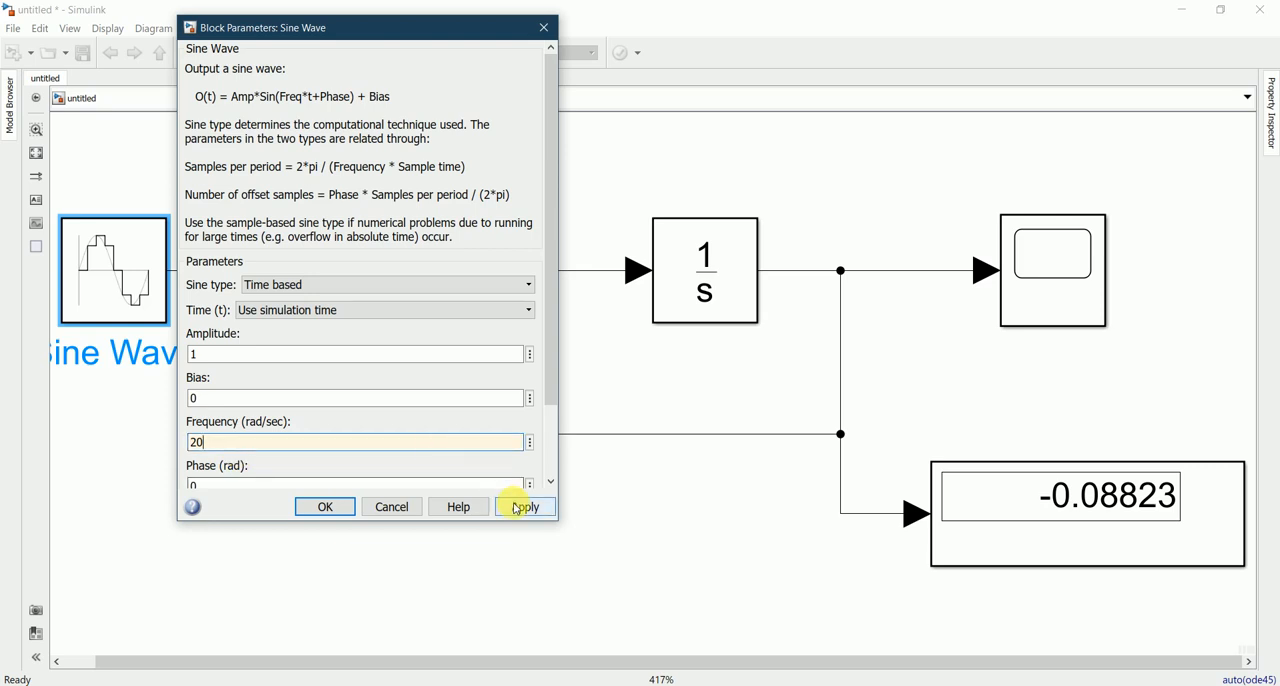
{"action": "left_click", "coordinate": [325, 507]}
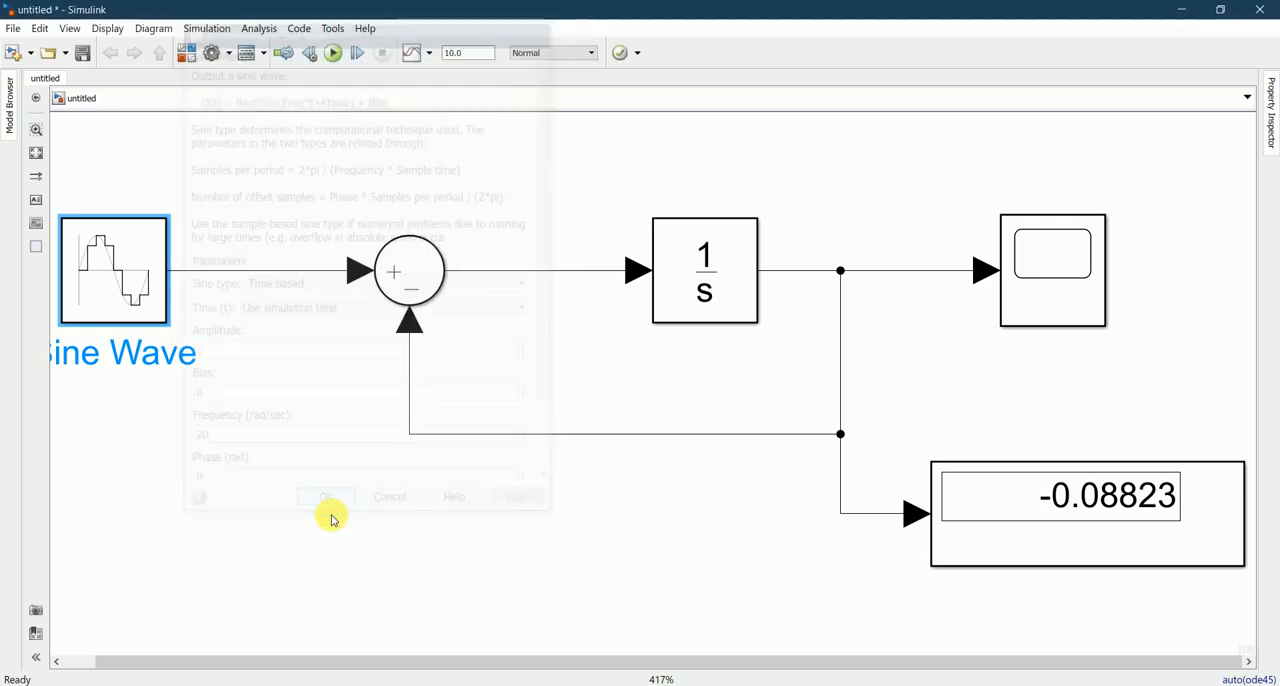
{"action": "left_click", "coordinate": [399, 510]}
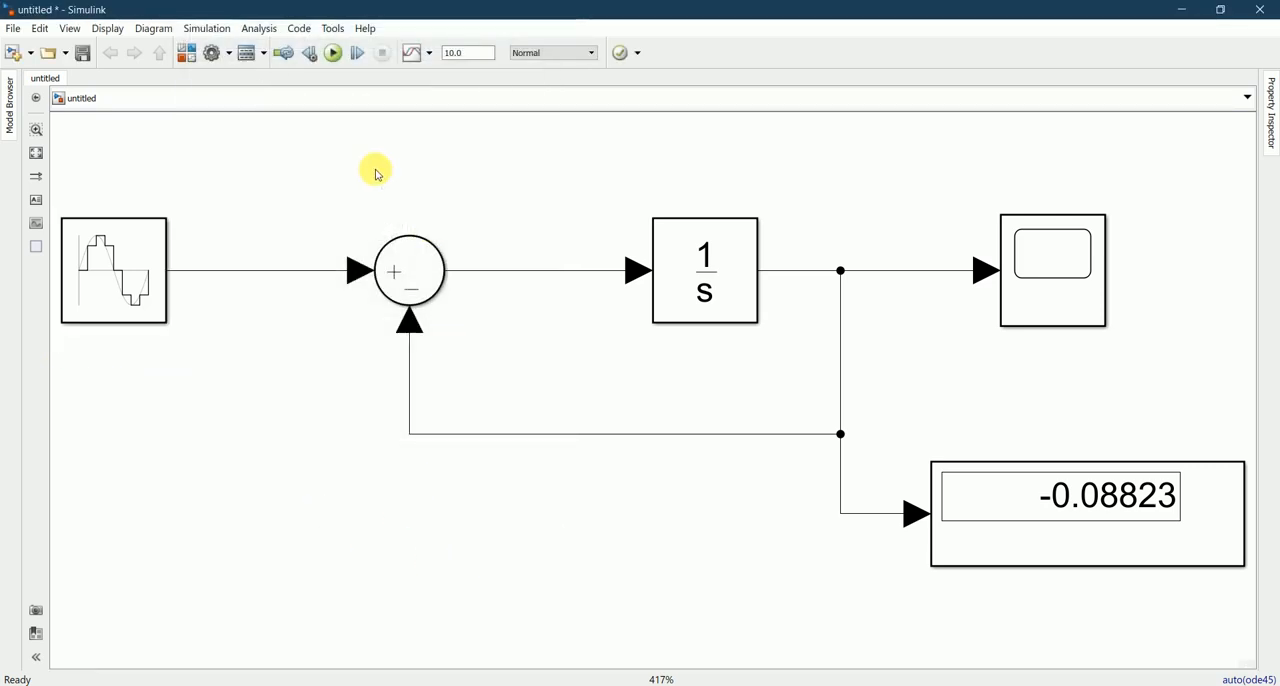
Step: Run the simulation at 20 rad/sec, inspect the Display value and Scope plot, and close the Scope window
{"action": "left_click", "coordinate": [333, 53]}
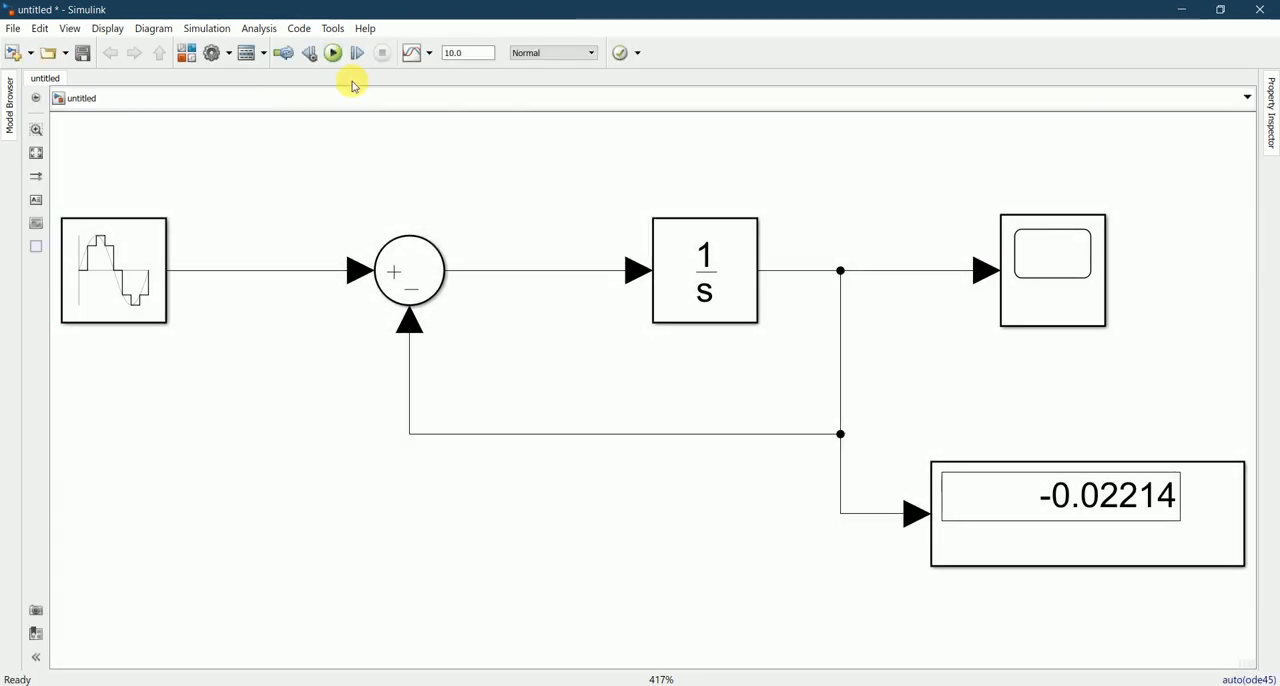
{"action": "left_click", "coordinate": [1080, 525]}
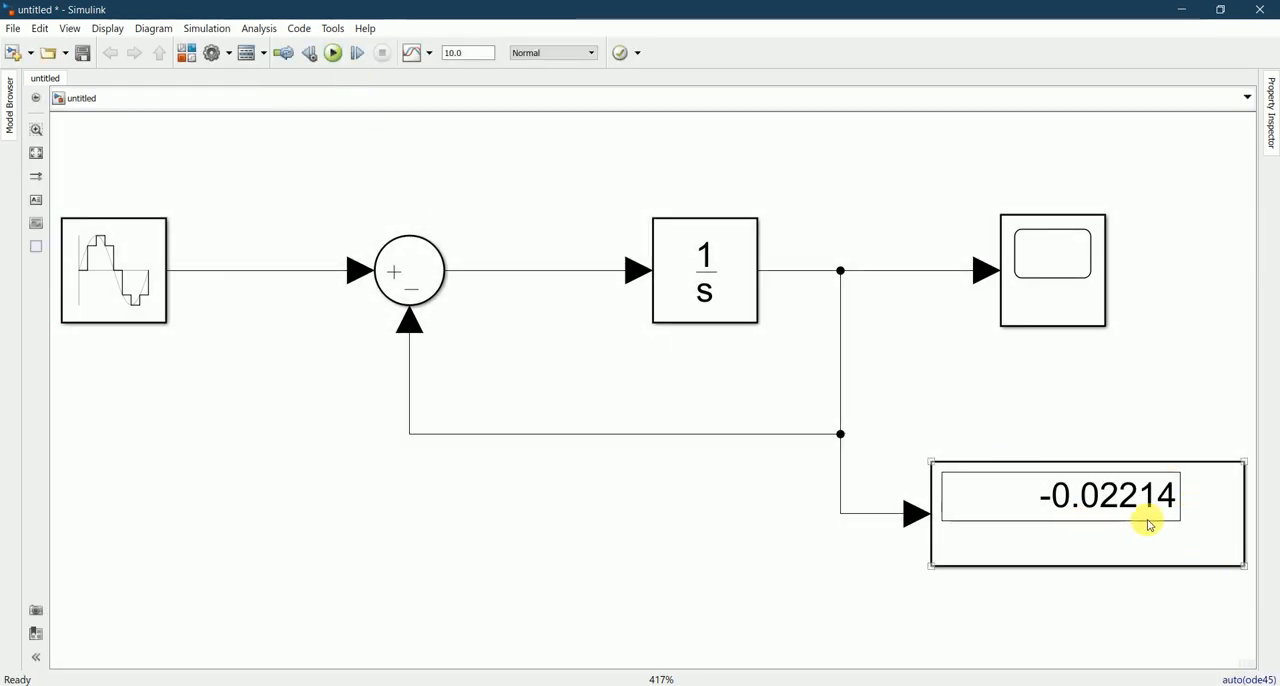
{"action": "double_click", "coordinate": [1046, 286]}
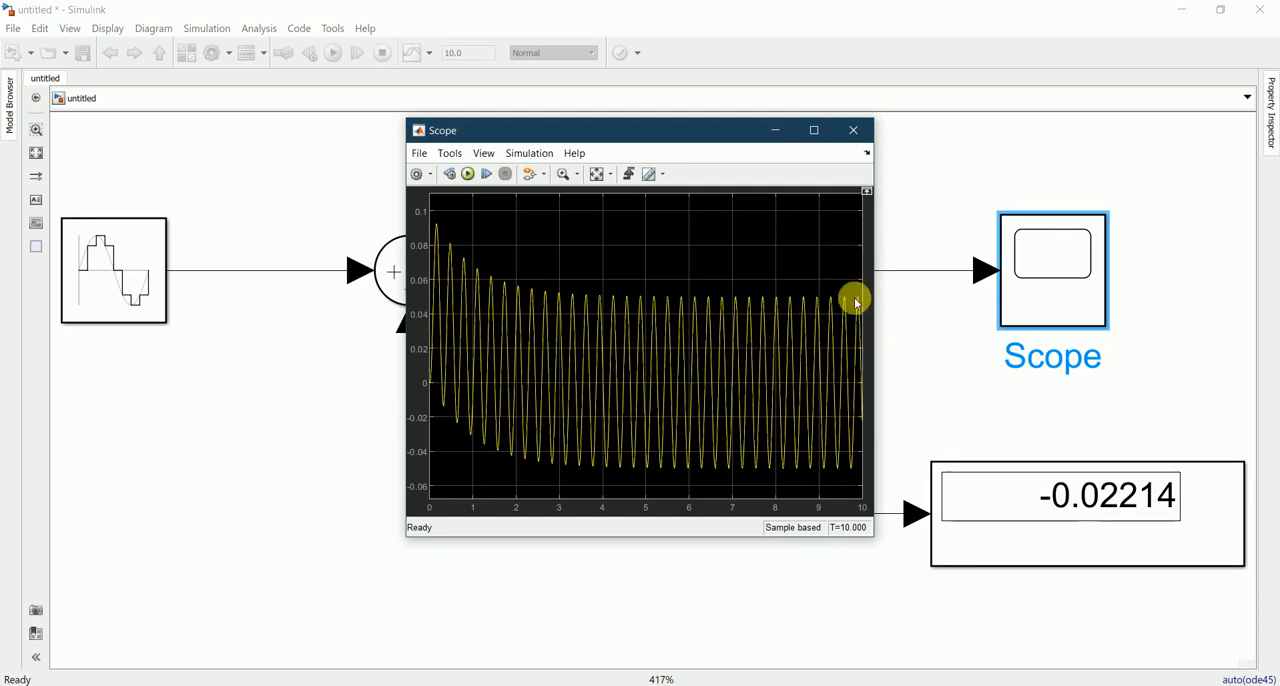
{"action": "left_click", "coordinate": [847, 131]}
{"action": "left_click", "coordinate": [510, 218]}
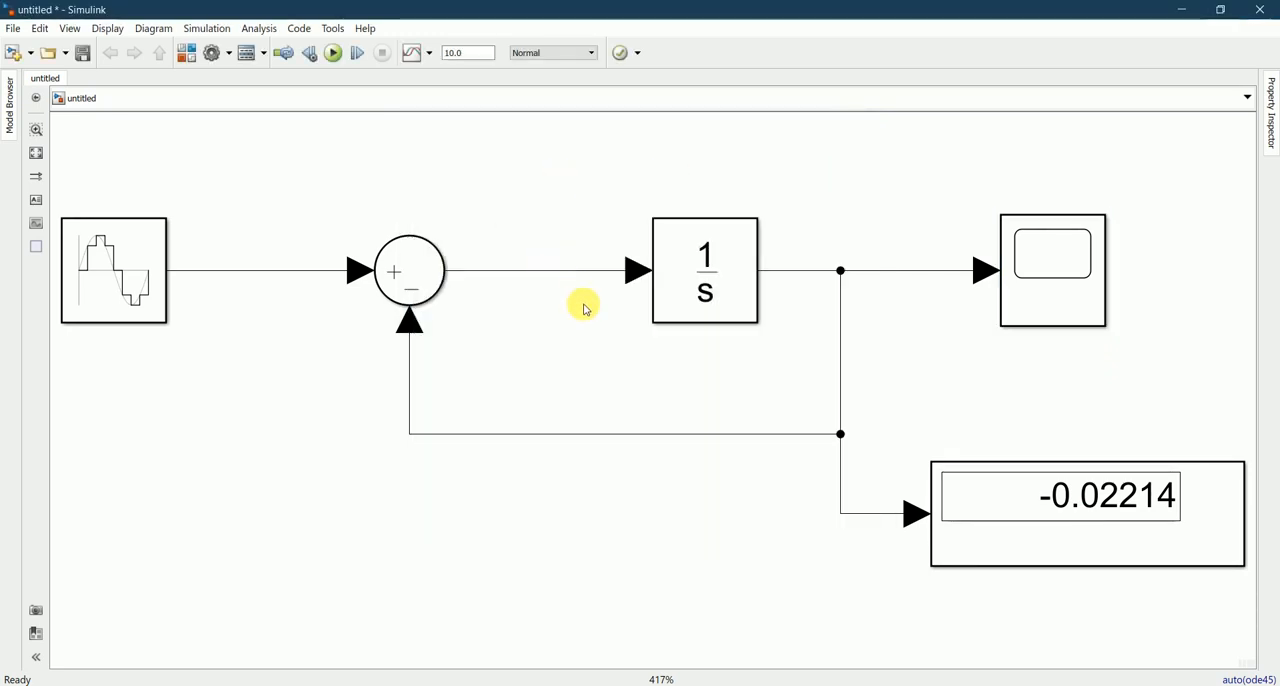
Step: Save the finished first-order model as untitled in Simulink Models (*.slx) format in the MATLAB documents folder
{"action": "scroll", "coordinate": [566, 370], "scroll_direction": "down", "scroll_amount": 1}
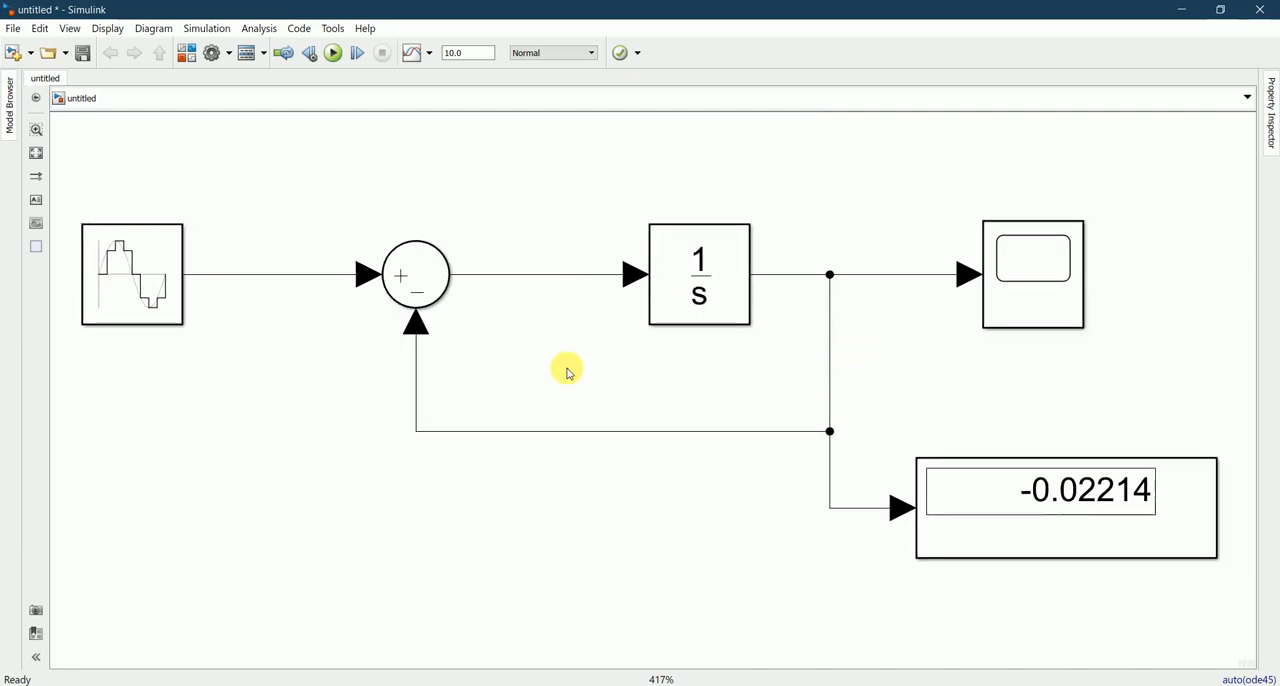
{"action": "scroll", "coordinate": [569, 373], "scroll_direction": "down", "scroll_amount": 5}
{"action": "scroll", "coordinate": [569, 373], "scroll_direction": "up", "scroll_amount": 5}
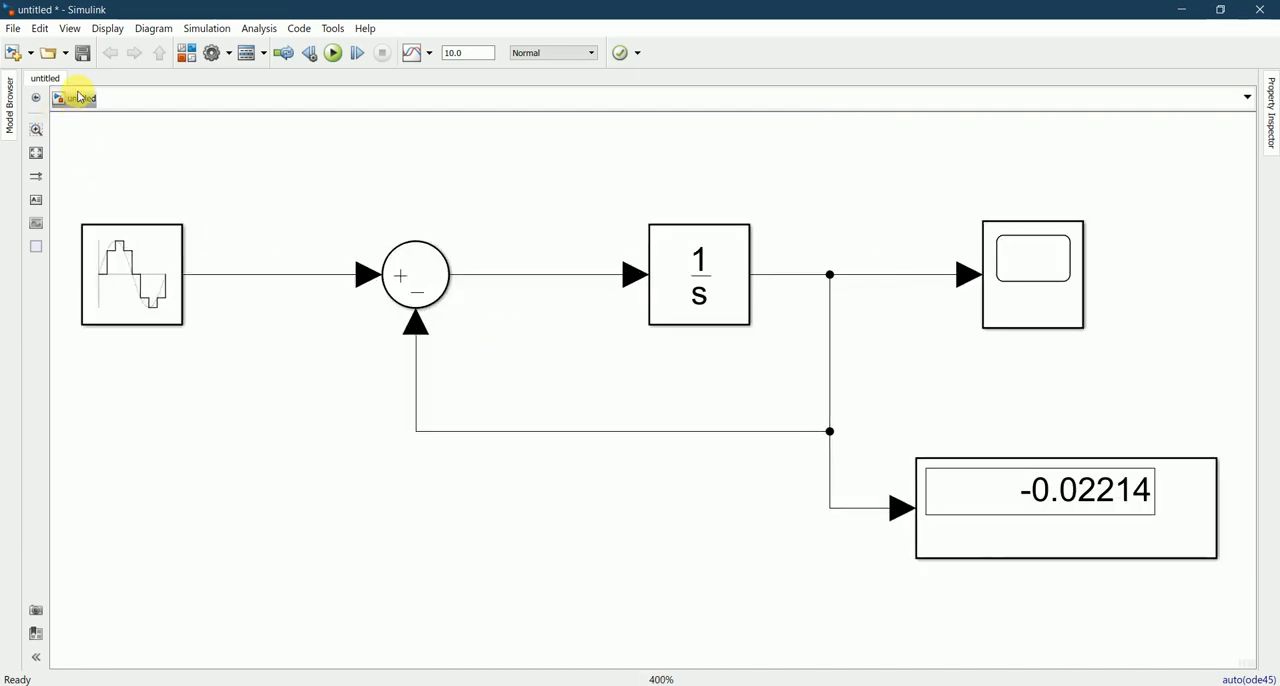
{"action": "left_click", "coordinate": [88, 54]}
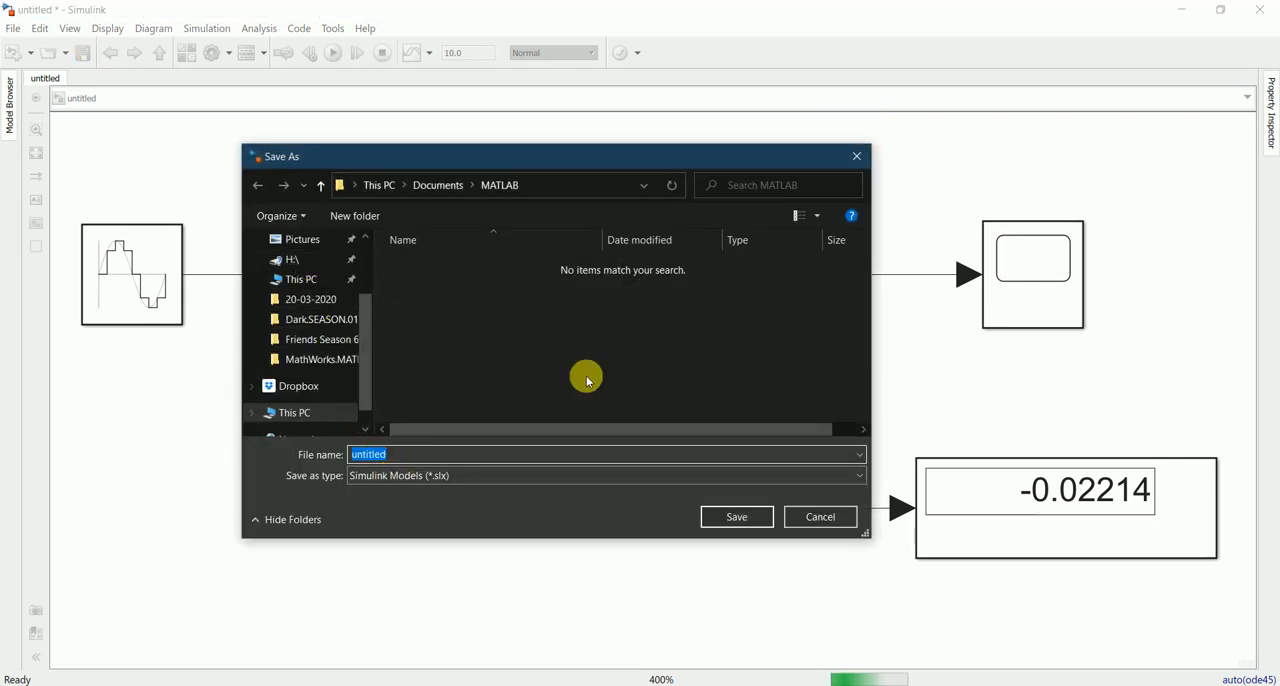
{"action": "left_click", "coordinate": [708, 517]}
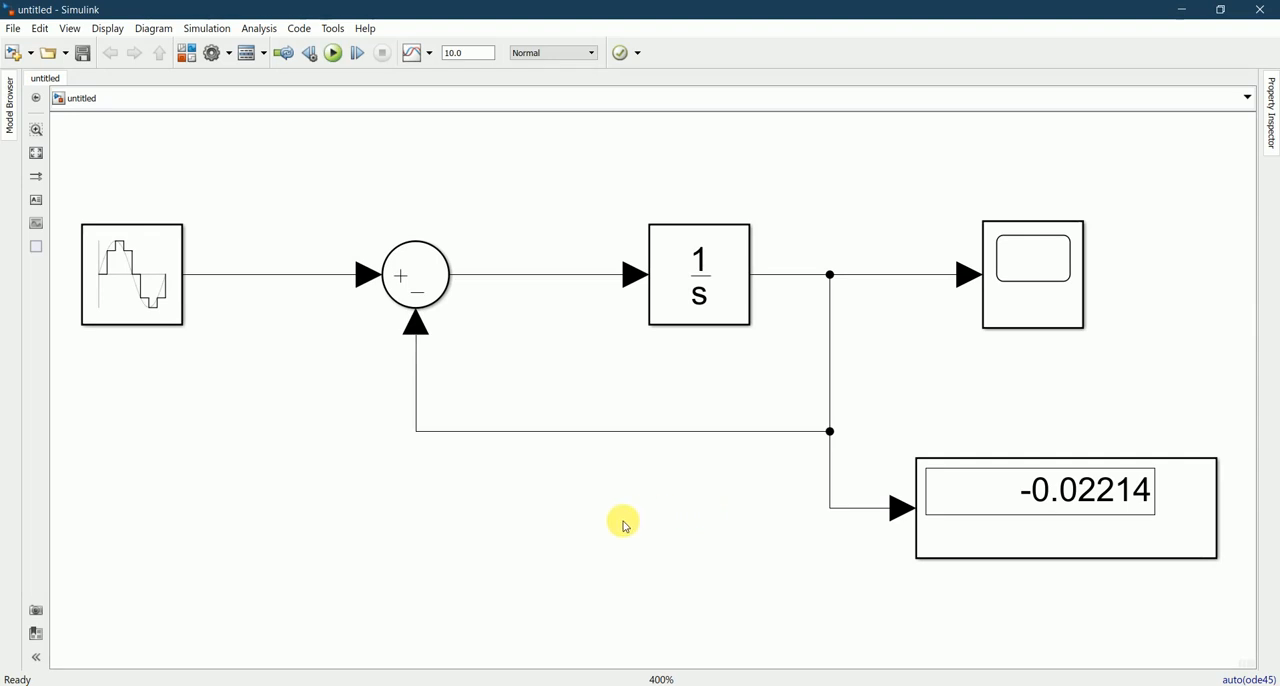
Step: Close the saved model window and the Simulink Library Browser
{"action": "left_click", "coordinate": [1253, 18]}
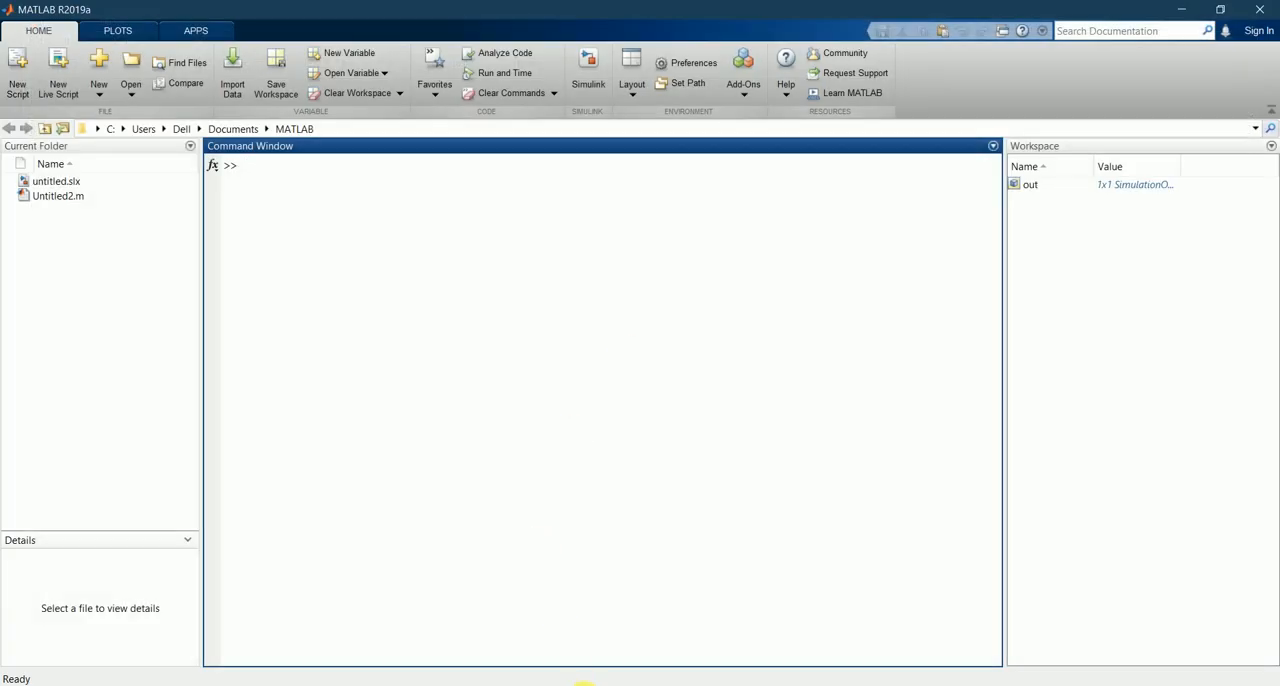
{"action": "left_click", "coordinate": [564, 685]}
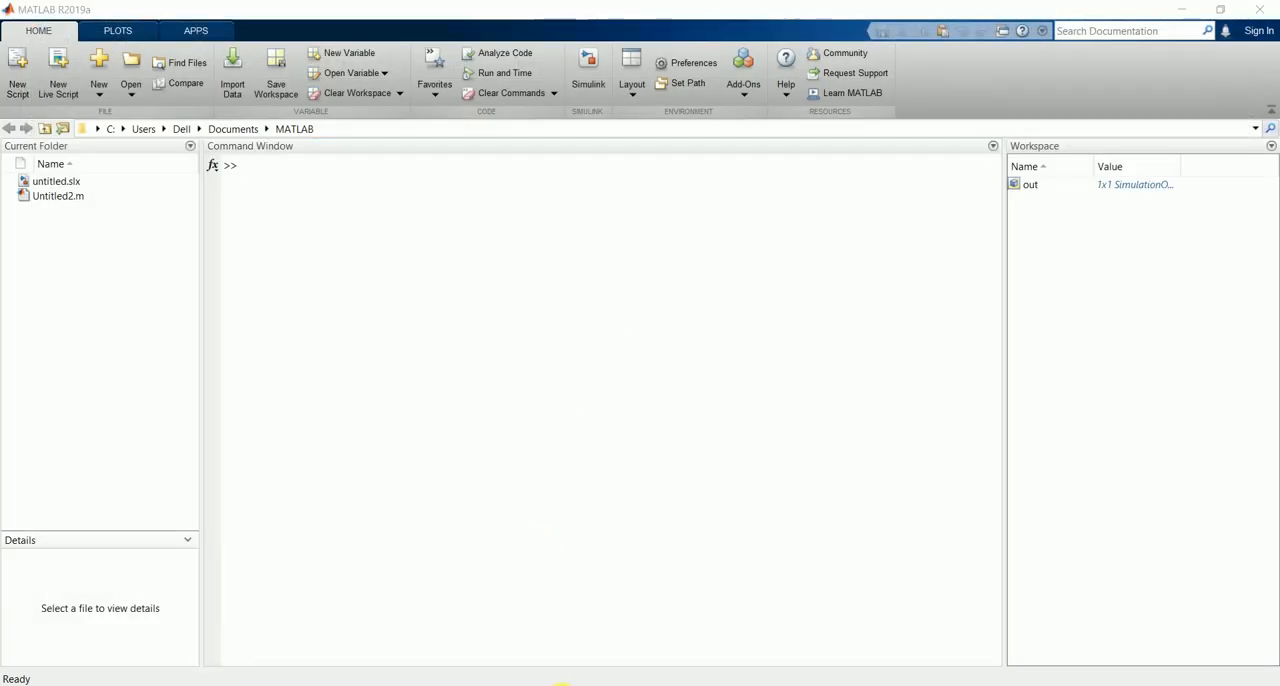
{"action": "left_click", "coordinate": [646, 626]}
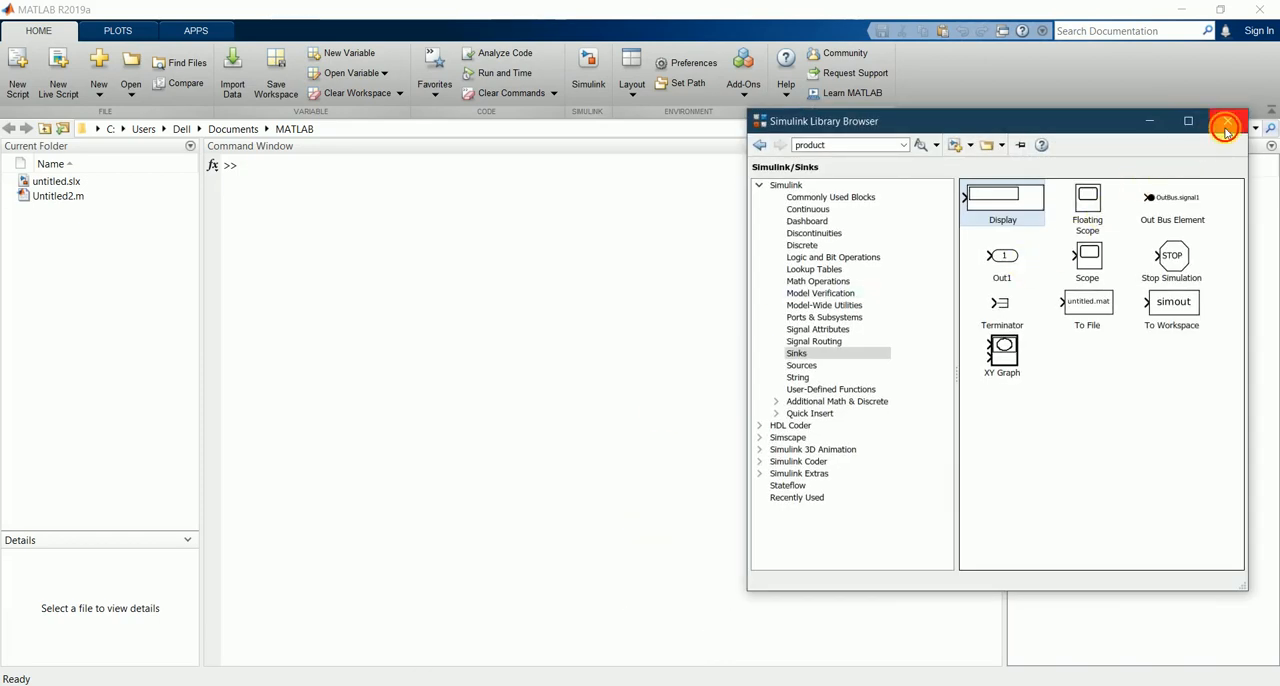
{"action": "left_click", "coordinate": [1227, 121]}
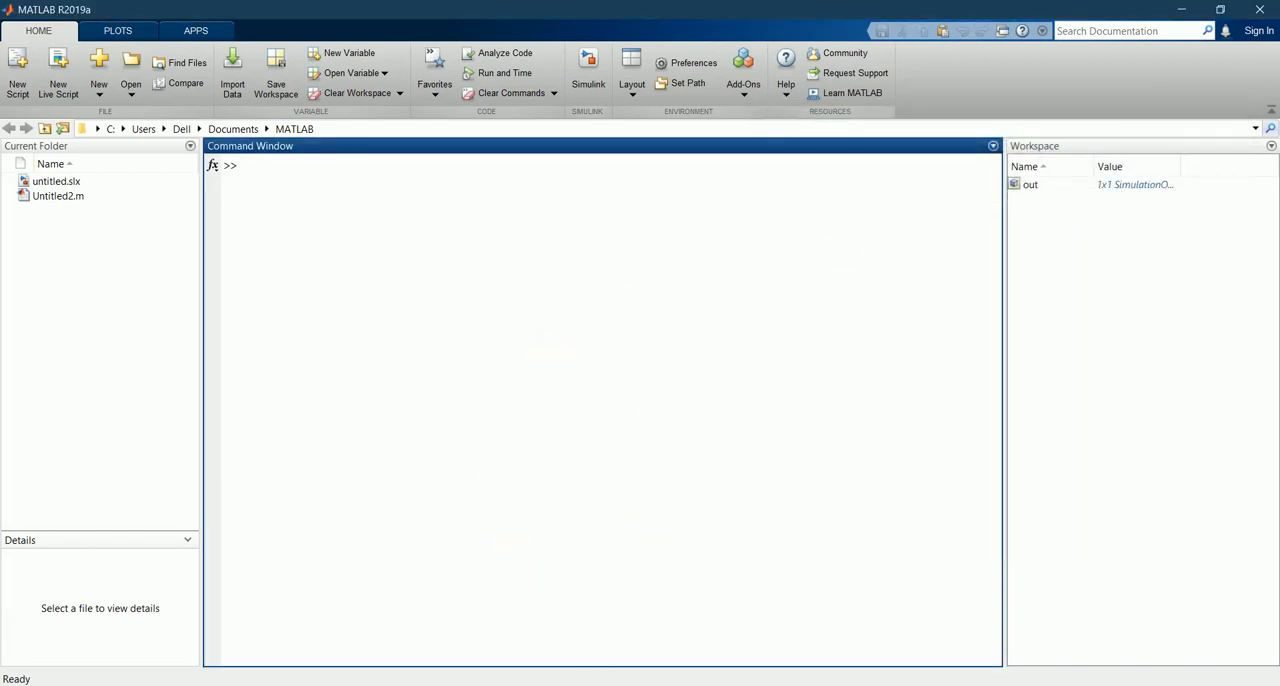
Step: Switch to Notepad, examine the second-order equation d^2y/dt^2 =1-2dy/dt-5y, and return to MATLAB
{"action": "left_click", "coordinate": [600, 683]}
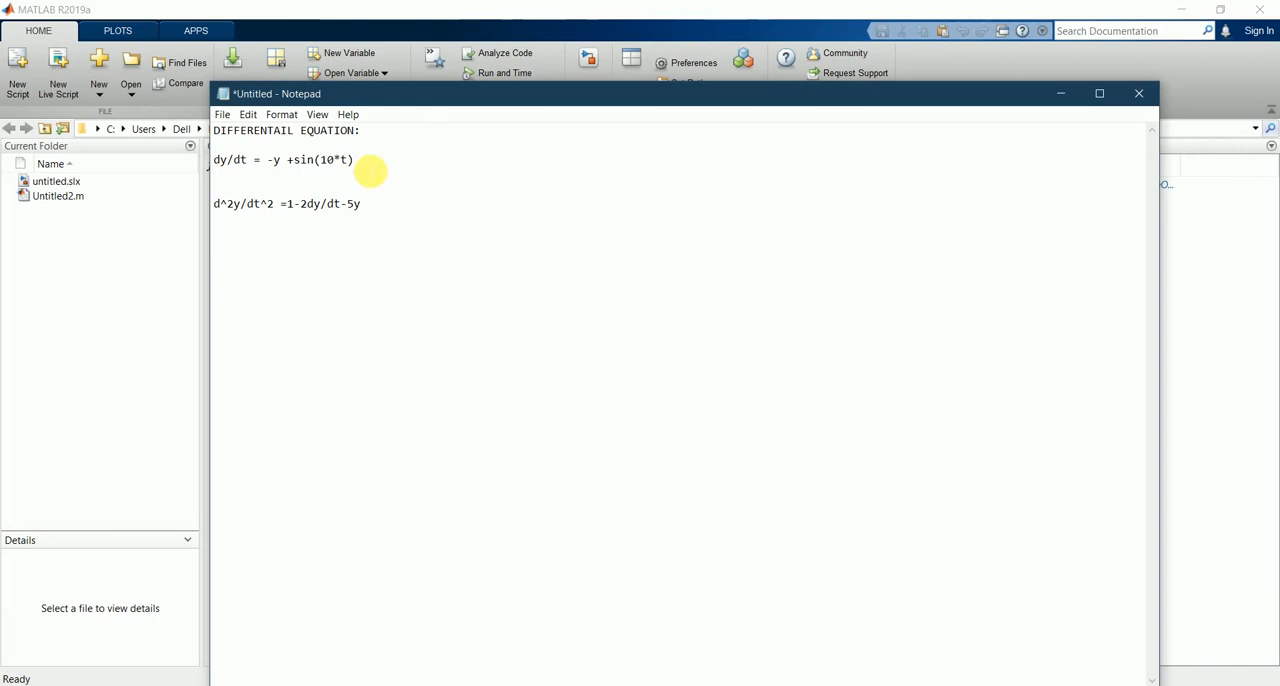
{"action": "left_click", "coordinate": [201, 174]}
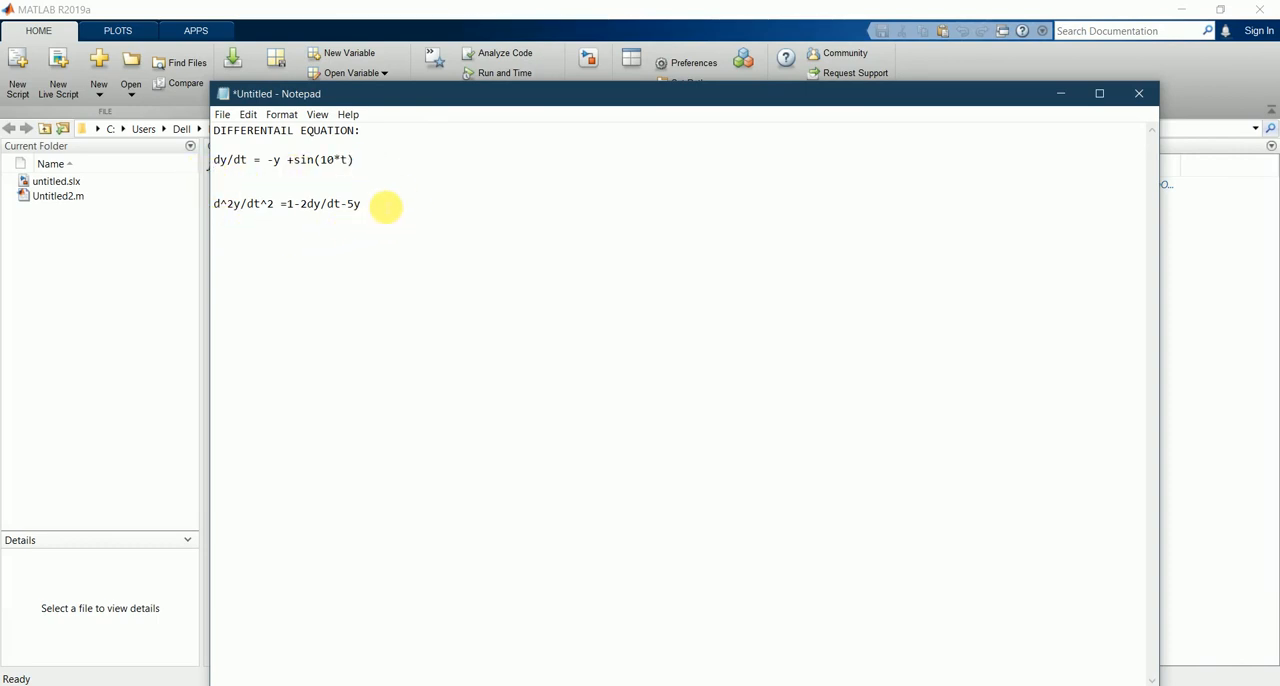
{"action": "left_click_drag", "start_coordinate": [372, 207], "coordinate": [193, 205]}
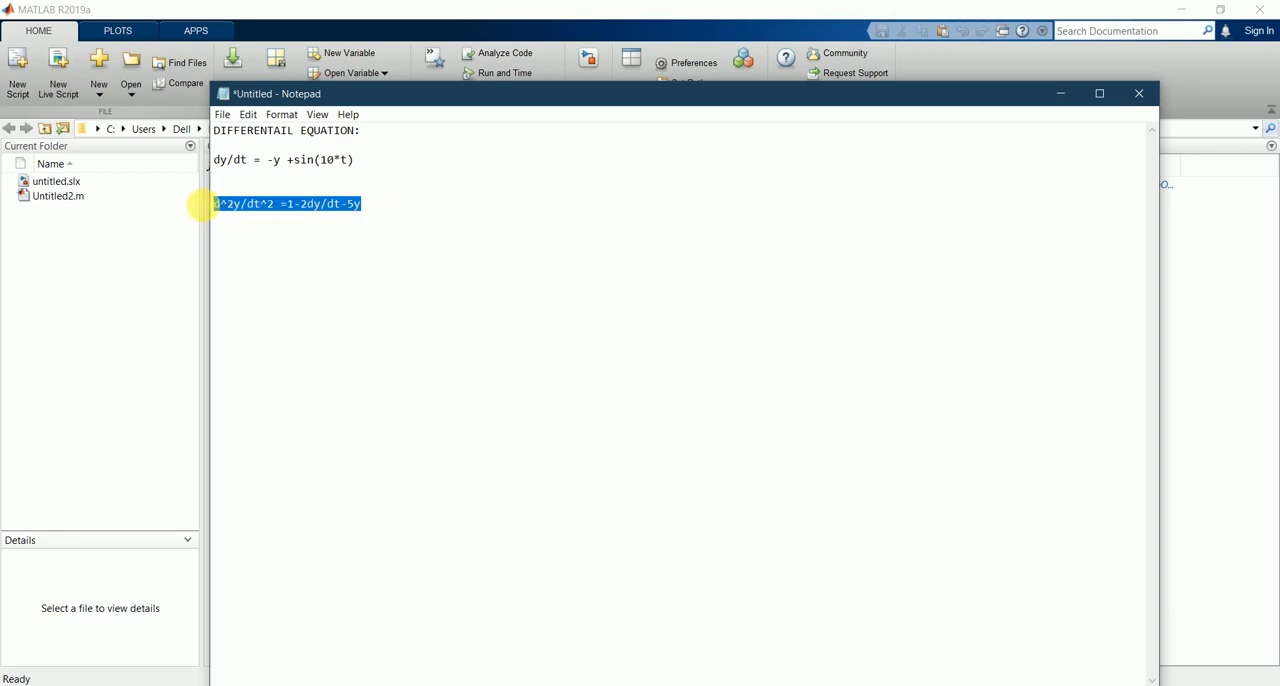
{"action": "left_click", "coordinate": [251, 223]}
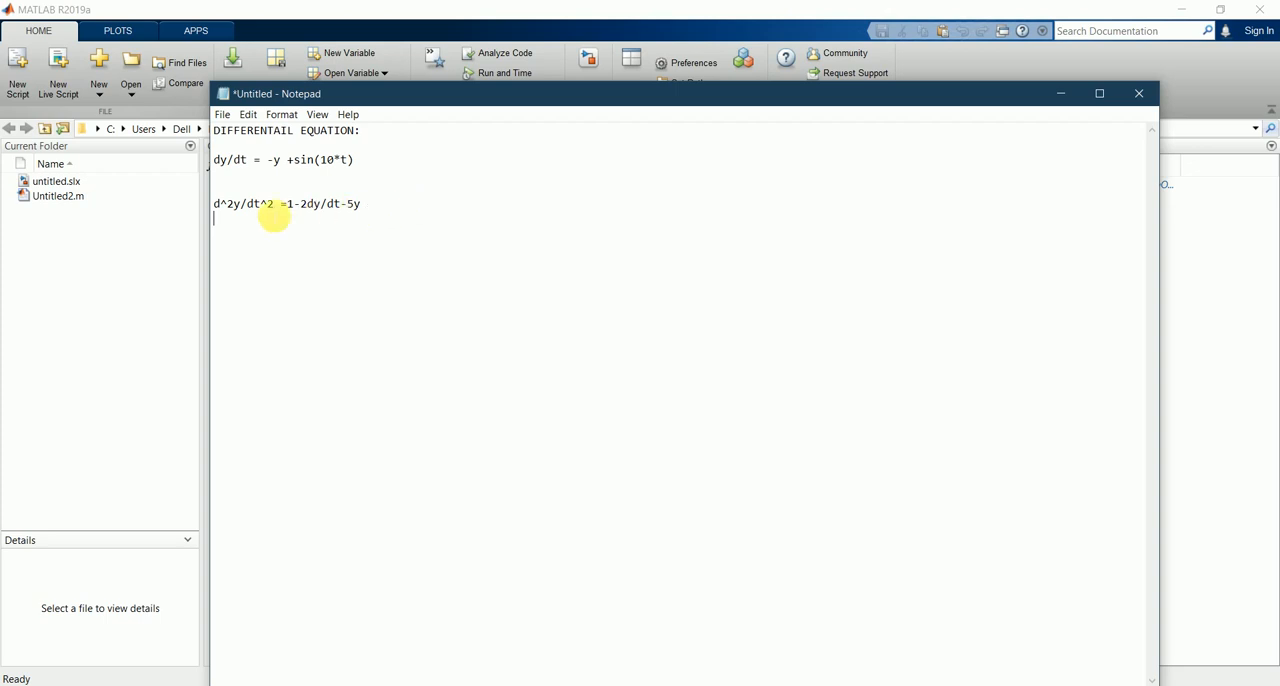
{"action": "left_click_drag", "start_coordinate": [370, 207], "coordinate": [228, 212]}
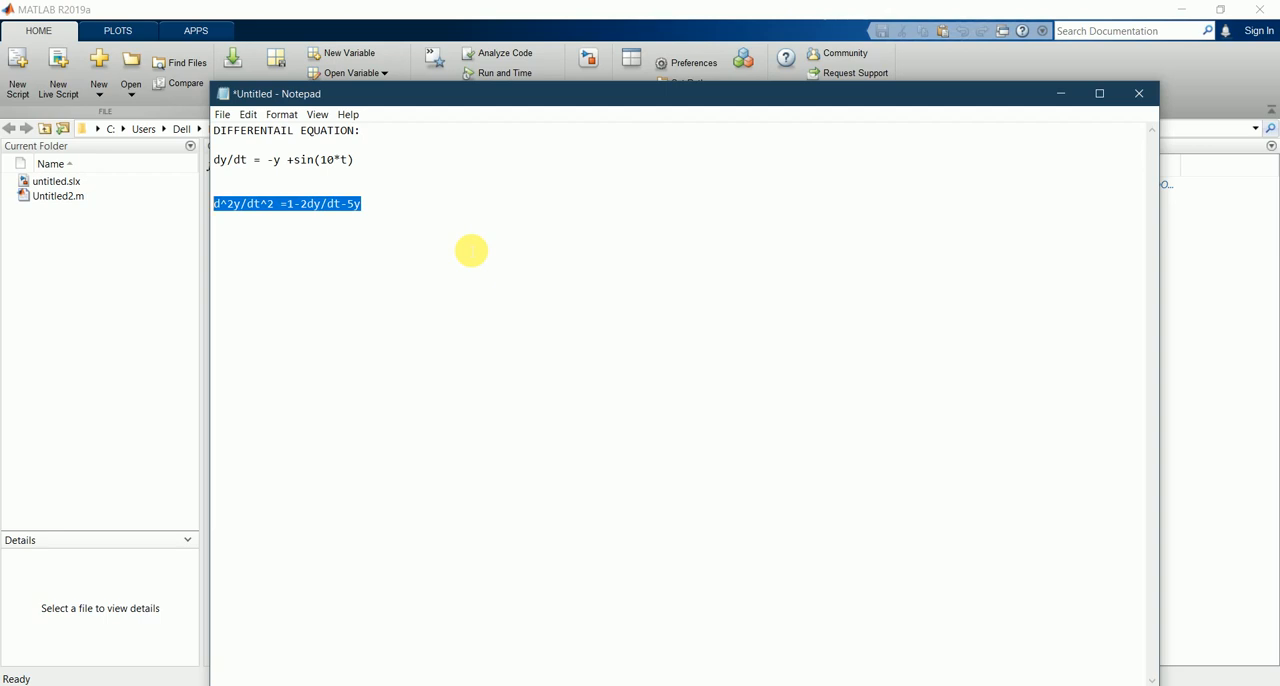
{"action": "left_click", "coordinate": [585, 320]}
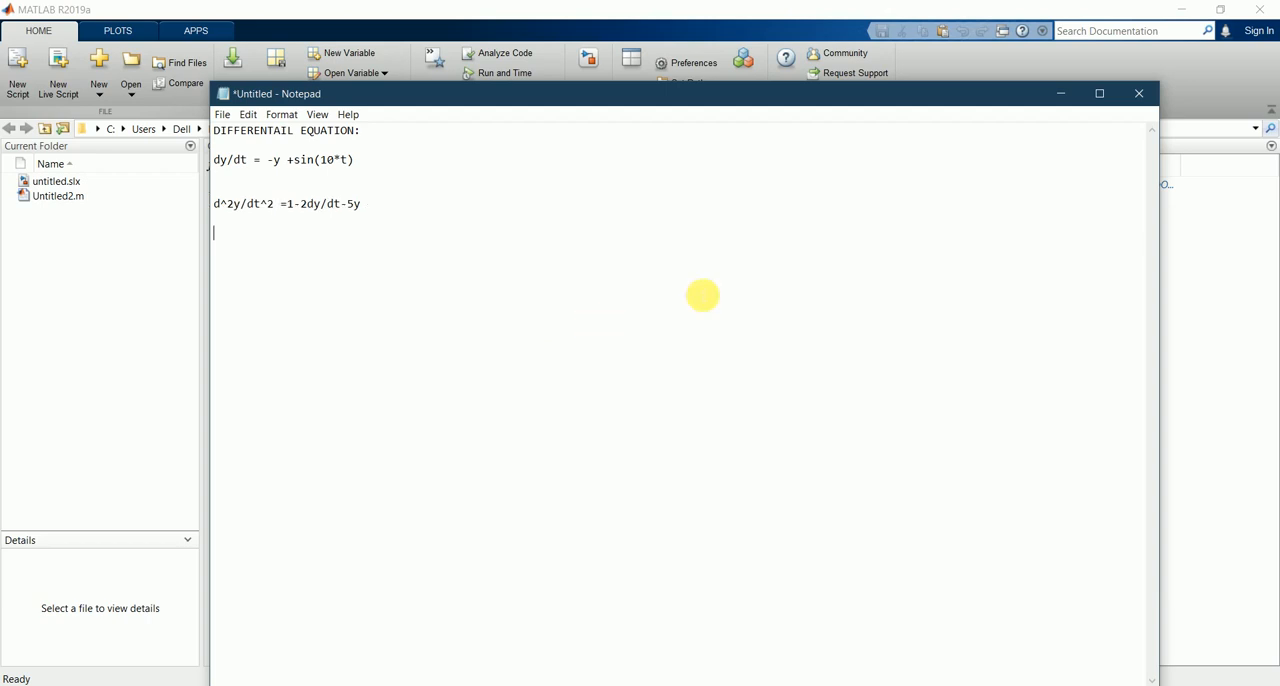
{"action": "left_click", "coordinate": [1063, 94]}
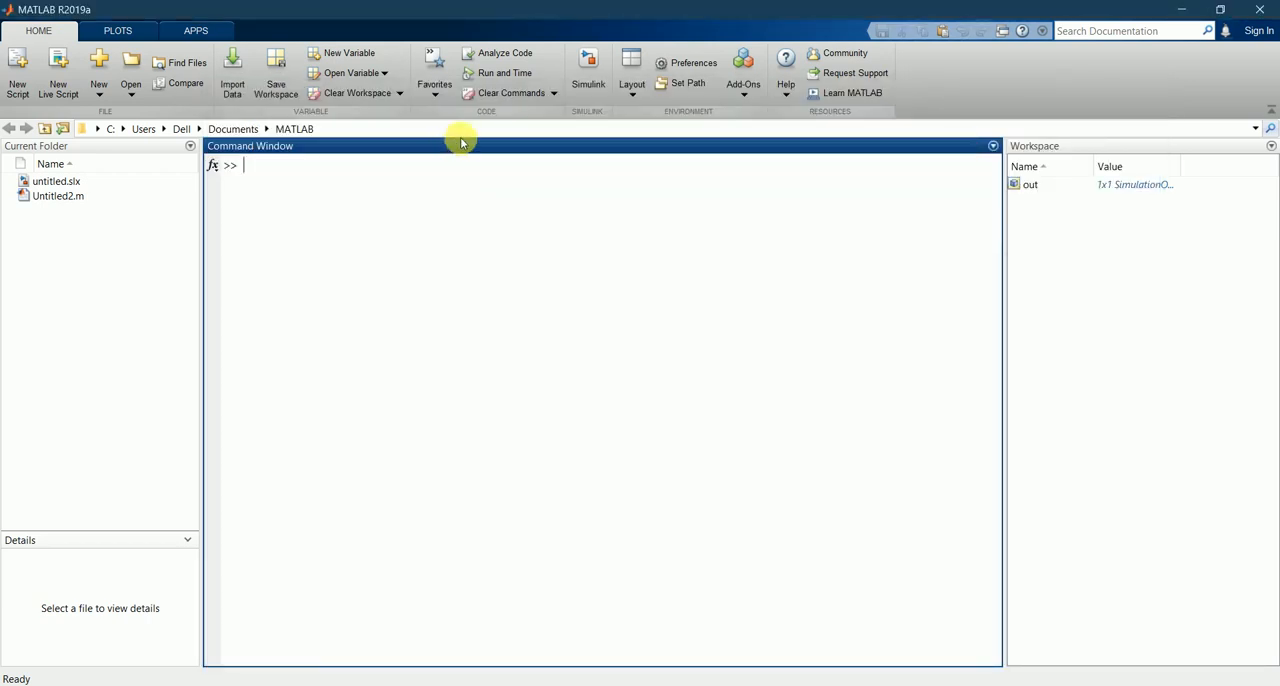
Step: Create a new blank Simulink model and open the Library Browser for it
{"action": "left_click", "coordinate": [584, 60]}
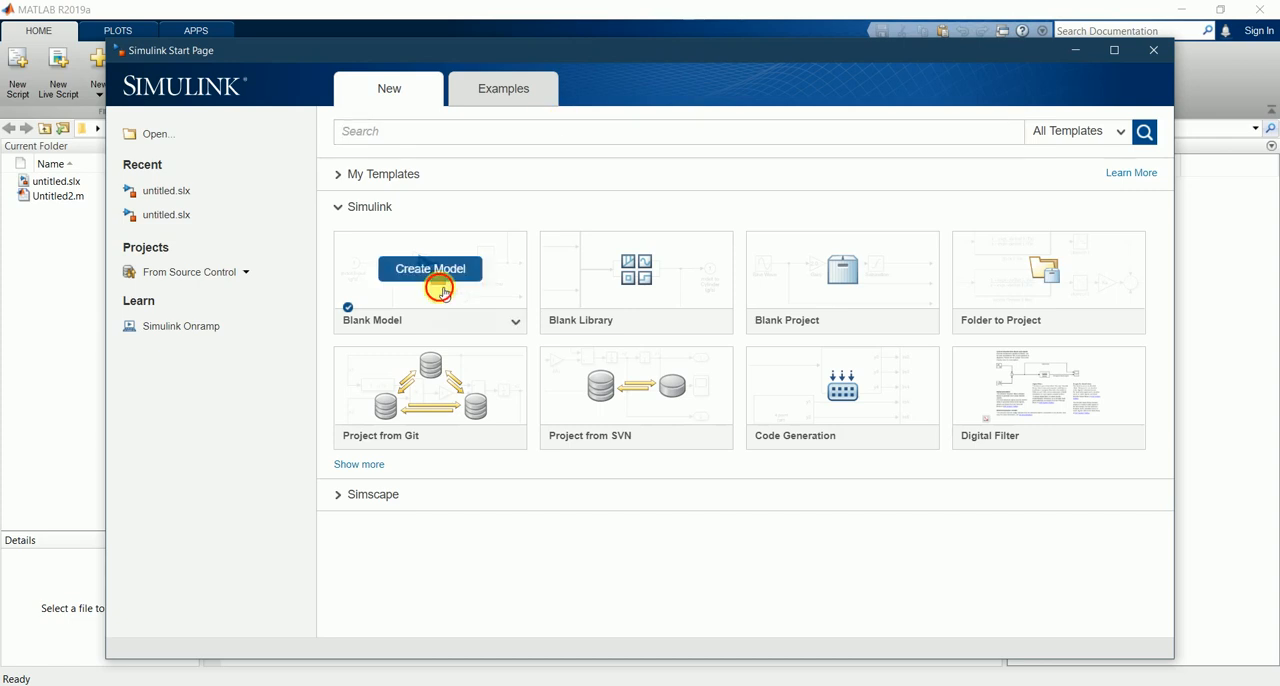
{"action": "left_click", "coordinate": [437, 270]}
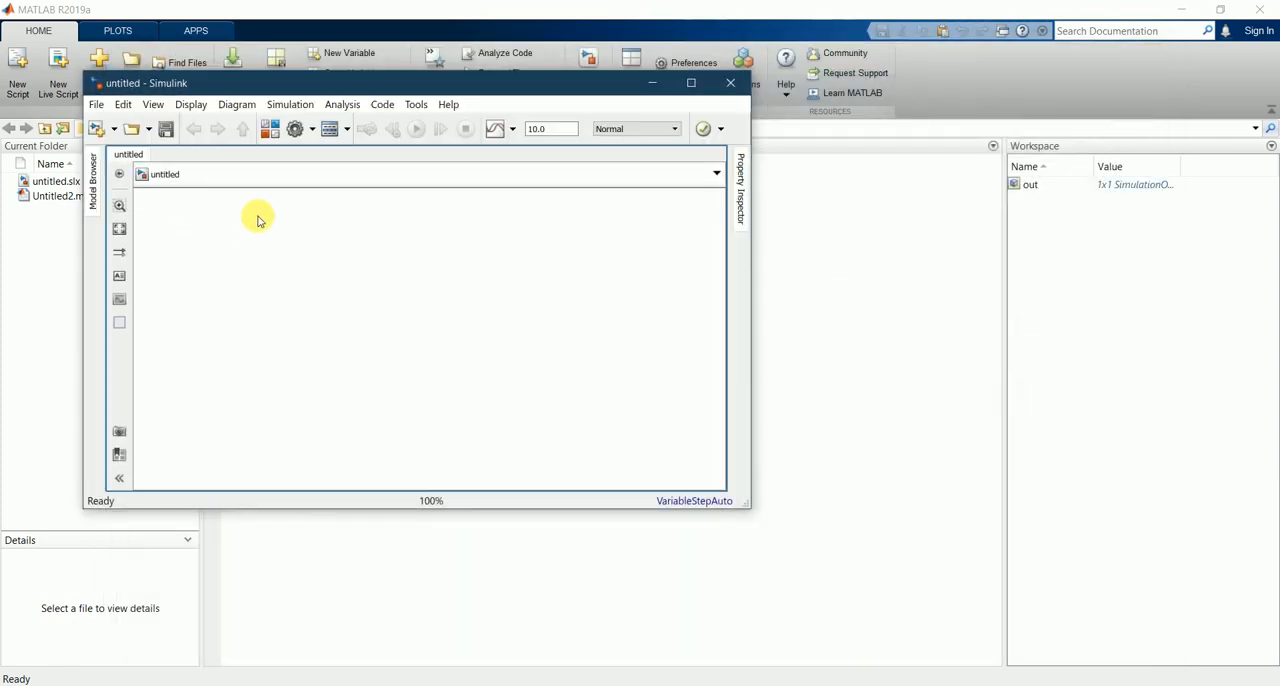
{"action": "left_click", "coordinate": [270, 130]}
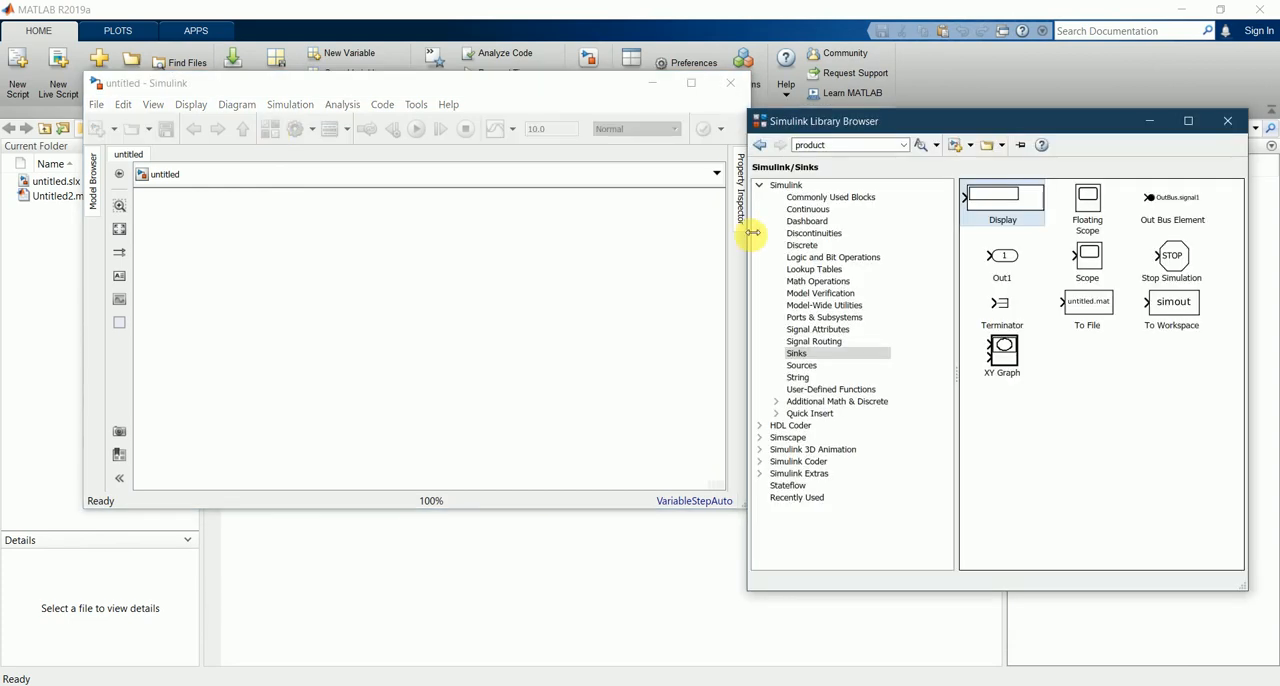
Step: Add an Integrator block from Commonly Used Blocks and position it near the middle of the model canvas
{"action": "left_click", "coordinate": [850, 198]}
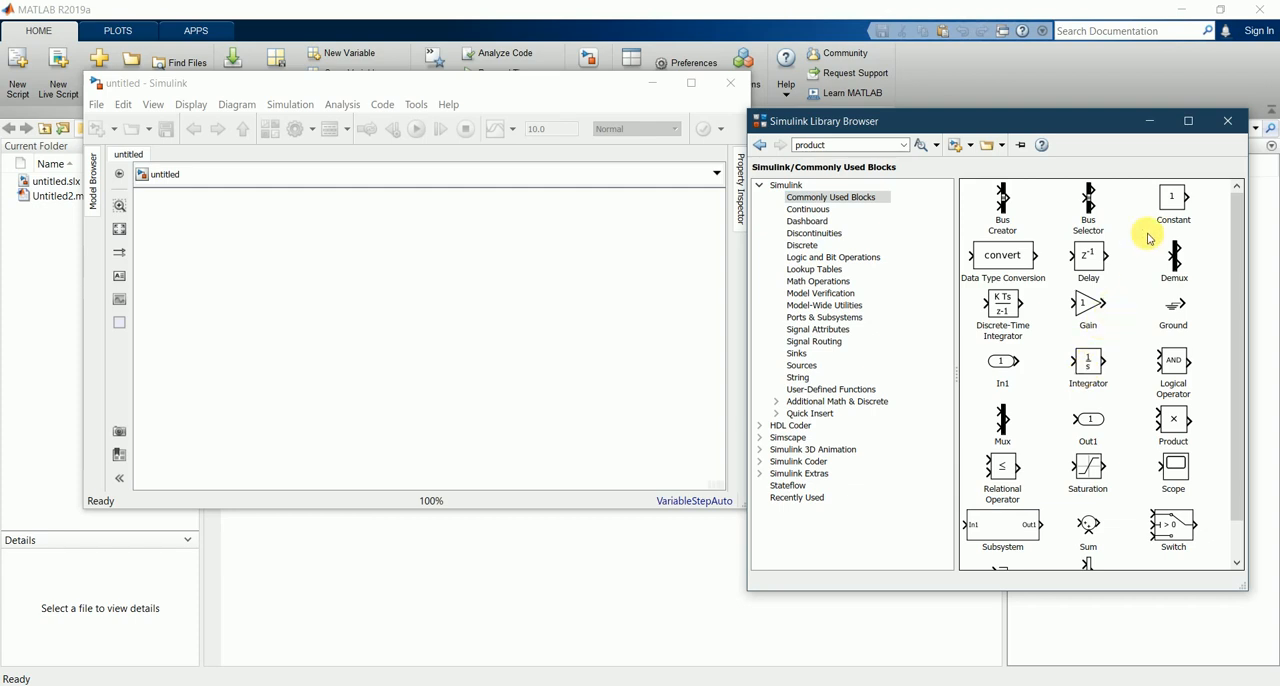
{"action": "left_click_drag", "start_coordinate": [1085, 362], "coordinate": [323, 283]}
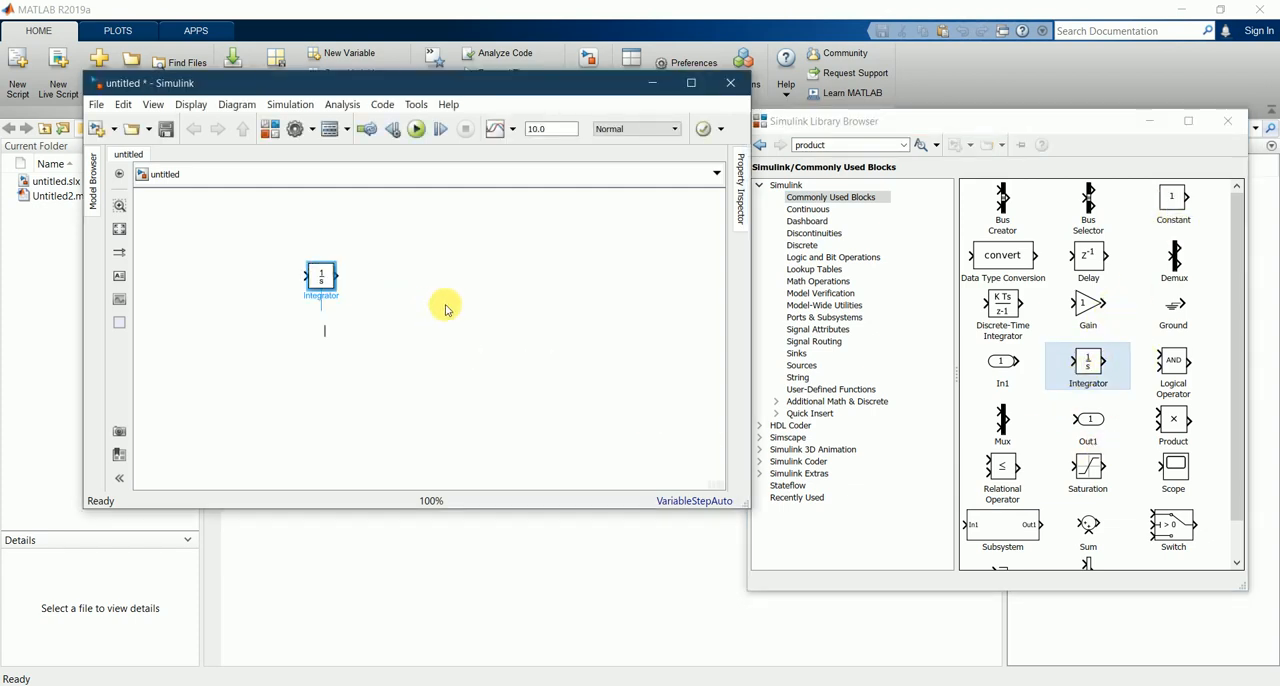
{"action": "left_click", "coordinate": [482, 310]}
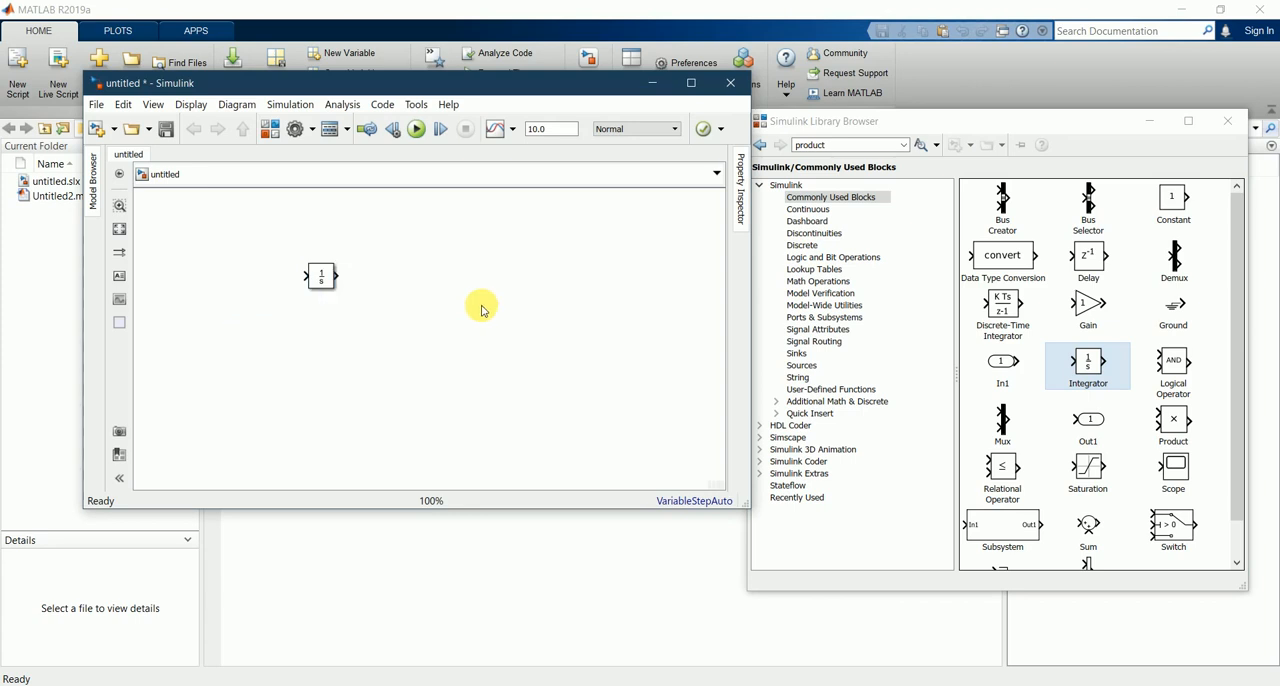
{"action": "left_click_drag", "start_coordinate": [319, 274], "coordinate": [379, 283]}
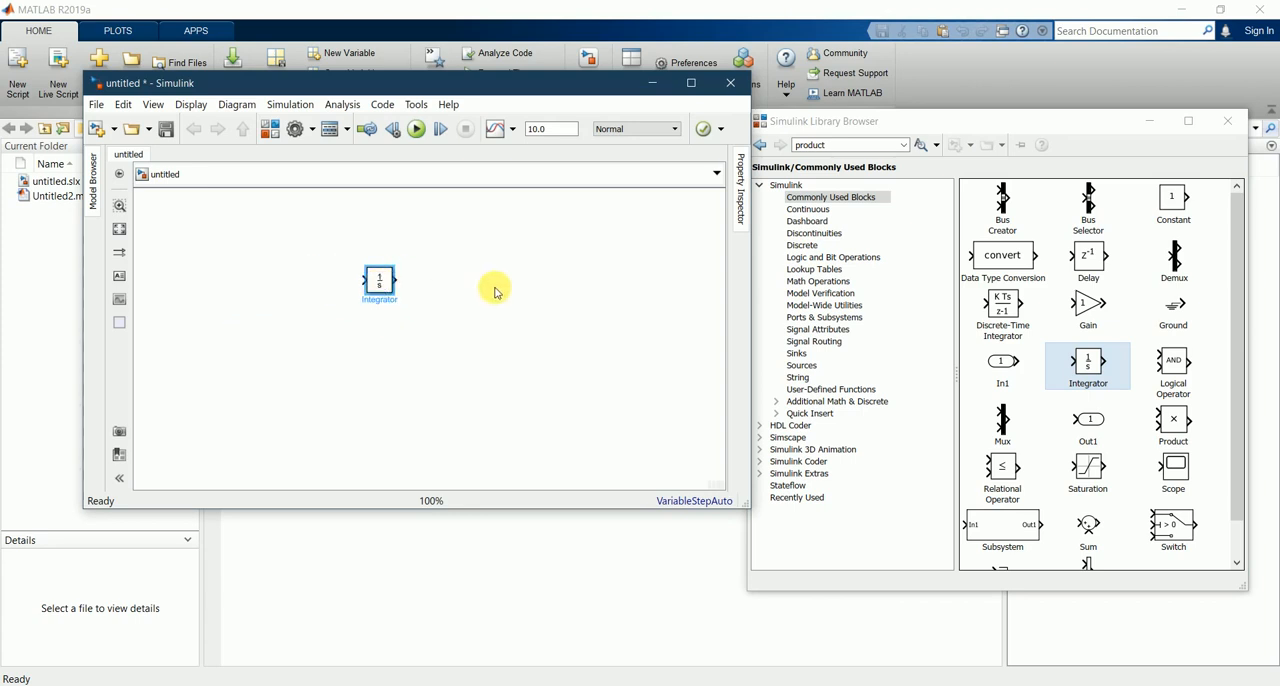
{"action": "left_click", "coordinate": [494, 291]}
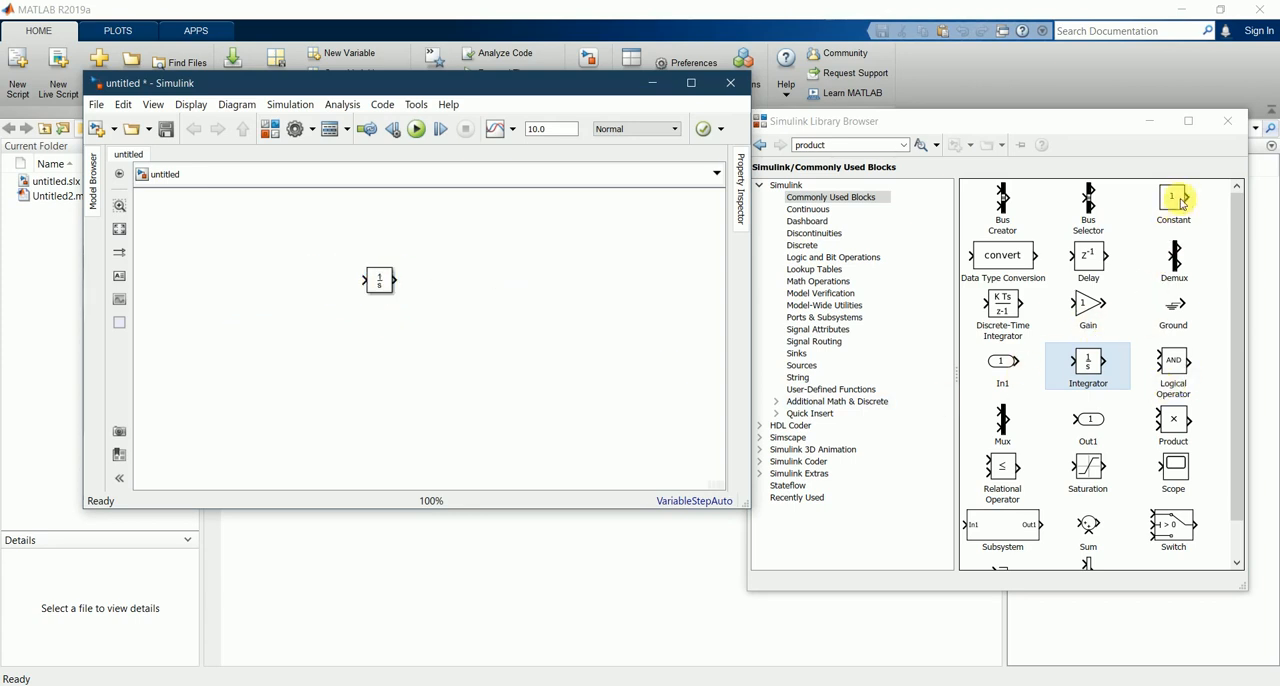
Step: Place a Constant block before the Integrator, check the equation in Notepad, and keep the constant value at 1
{"action": "left_click_drag", "start_coordinate": [1181, 203], "coordinate": [200, 251]}
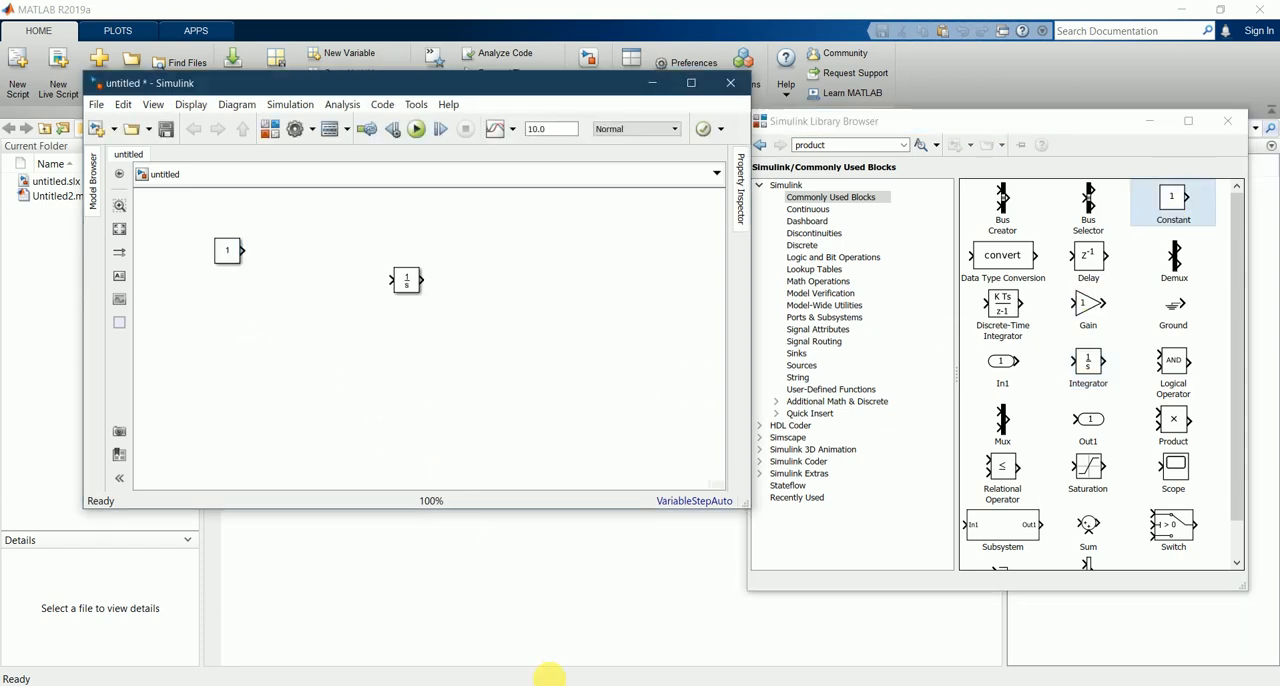
{"action": "left_click", "coordinate": [549, 676]}
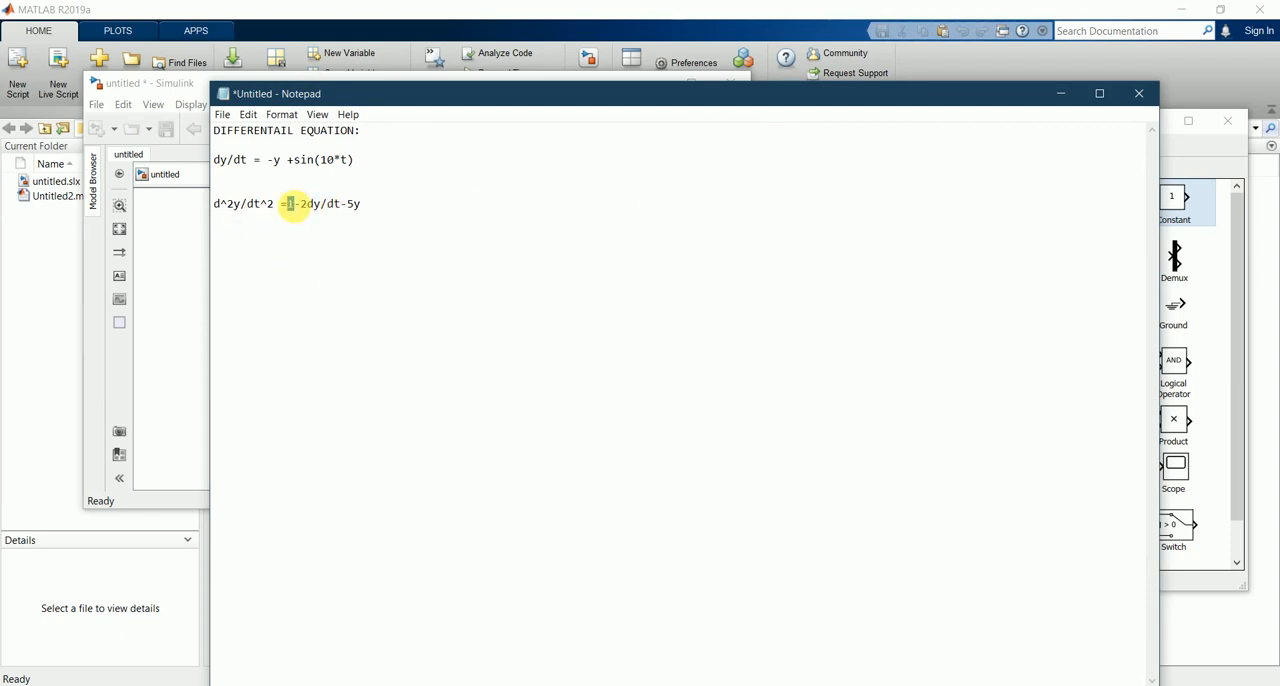
{"action": "left_click", "coordinate": [1055, 100]}
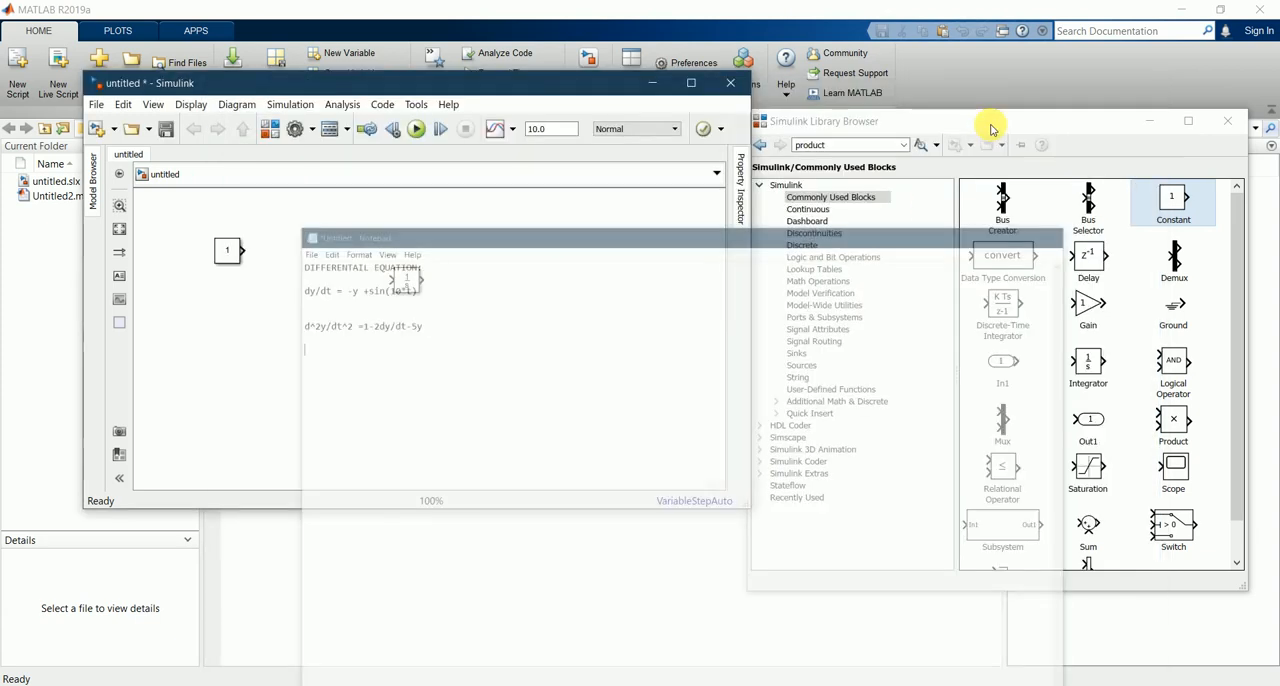
{"action": "double_click", "coordinate": [228, 252]}
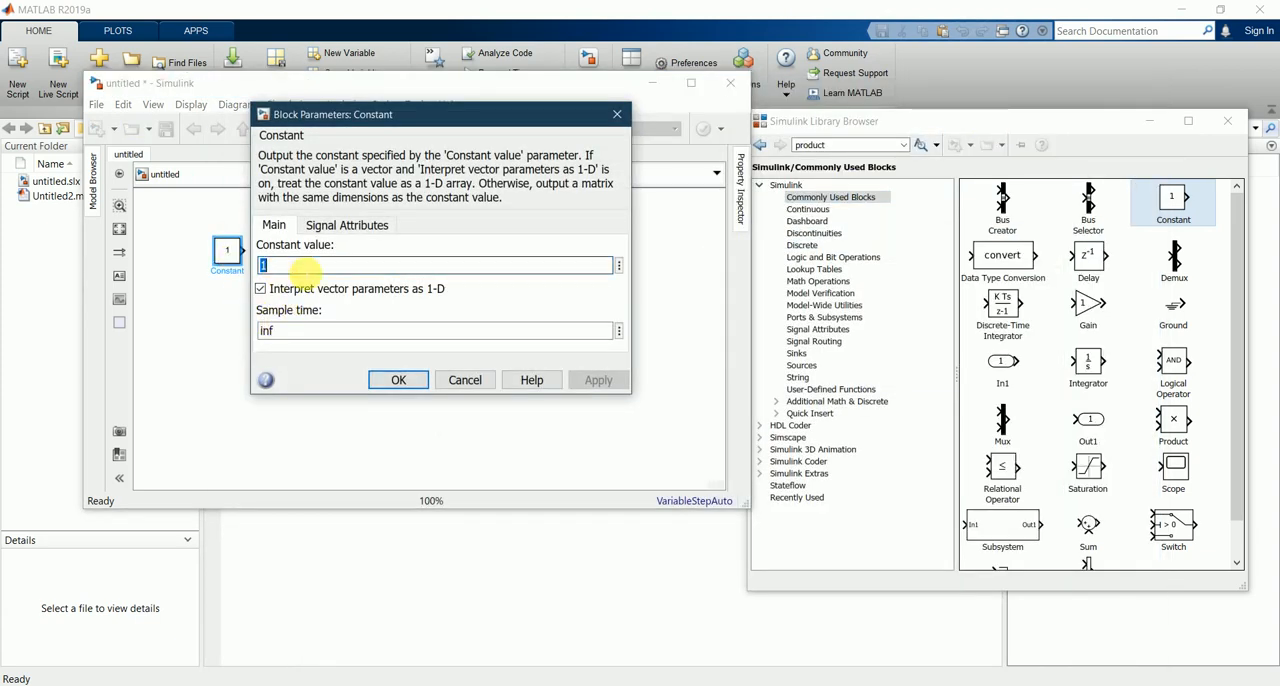
{"action": "left_click", "coordinate": [385, 381]}
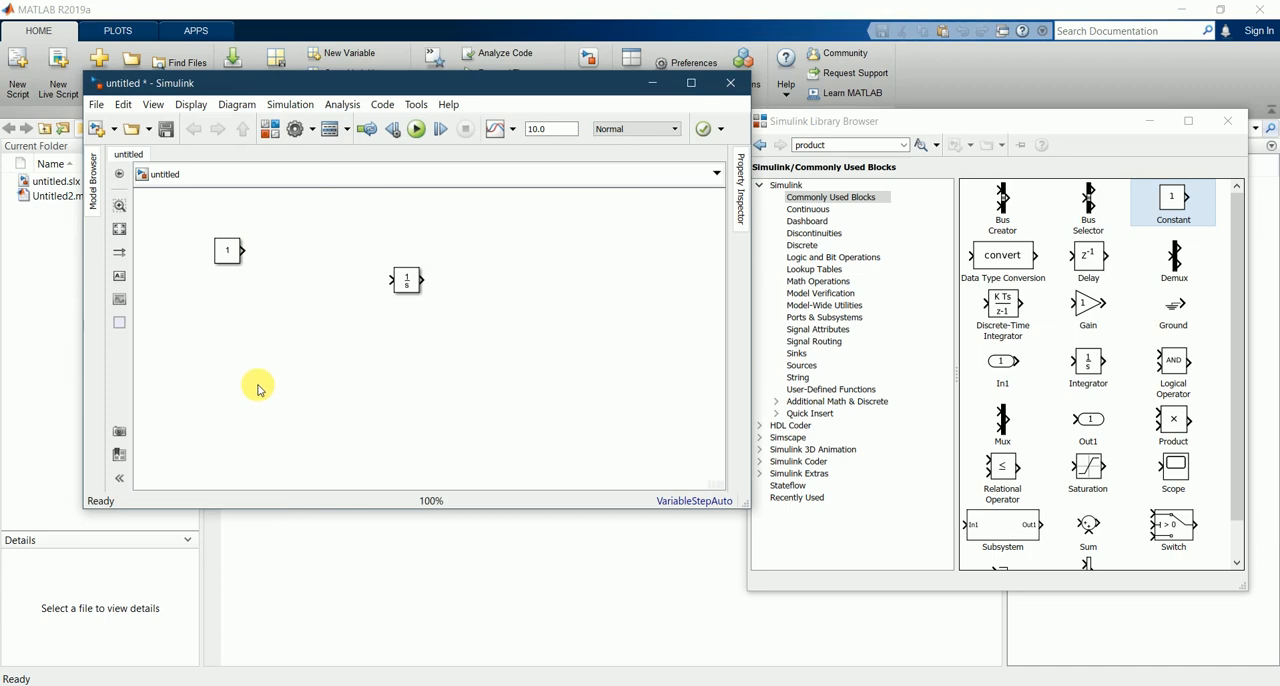
{"action": "left_click_drag", "start_coordinate": [226, 250], "coordinate": [217, 256]}
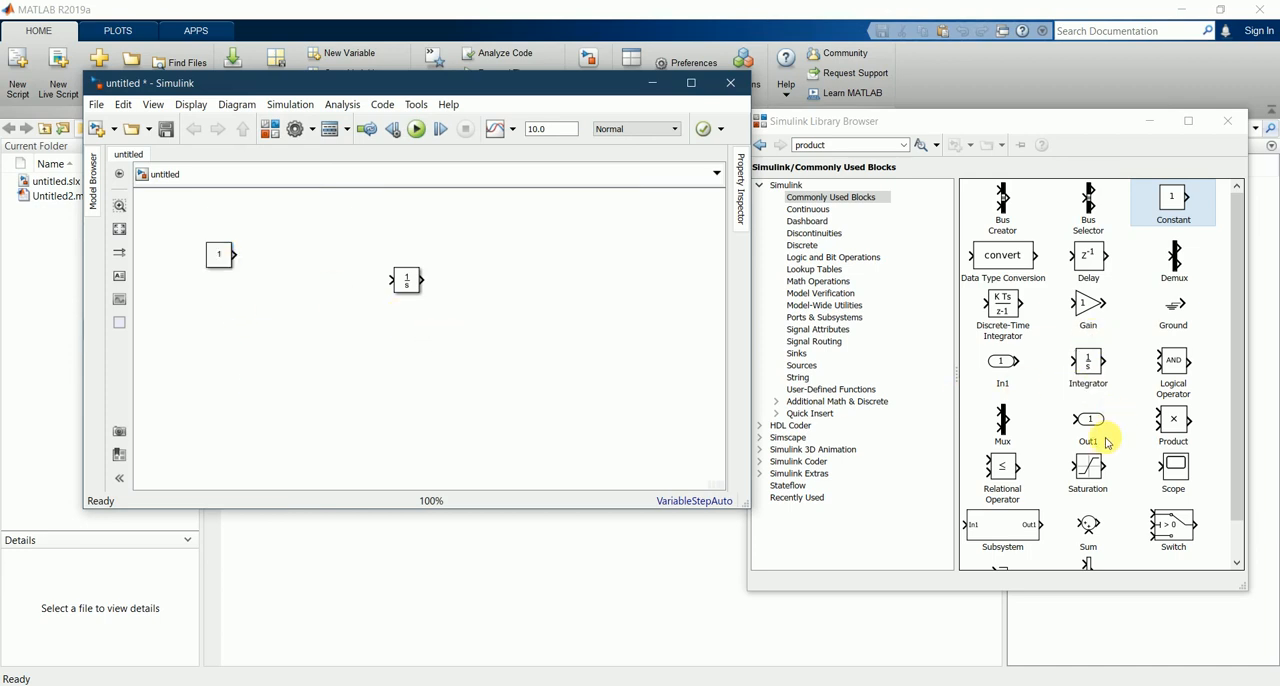
Step: Add a Sum block between the Constant and Integrator blocks, leaving its list of signs at the default
{"action": "scroll", "coordinate": [1107, 443], "scroll_direction": "down", "scroll_amount": 1}
{"action": "scroll", "coordinate": [1107, 443], "scroll_direction": "up", "scroll_amount": 1}
{"action": "scroll", "coordinate": [1107, 443], "scroll_direction": "down", "scroll_amount": 1}
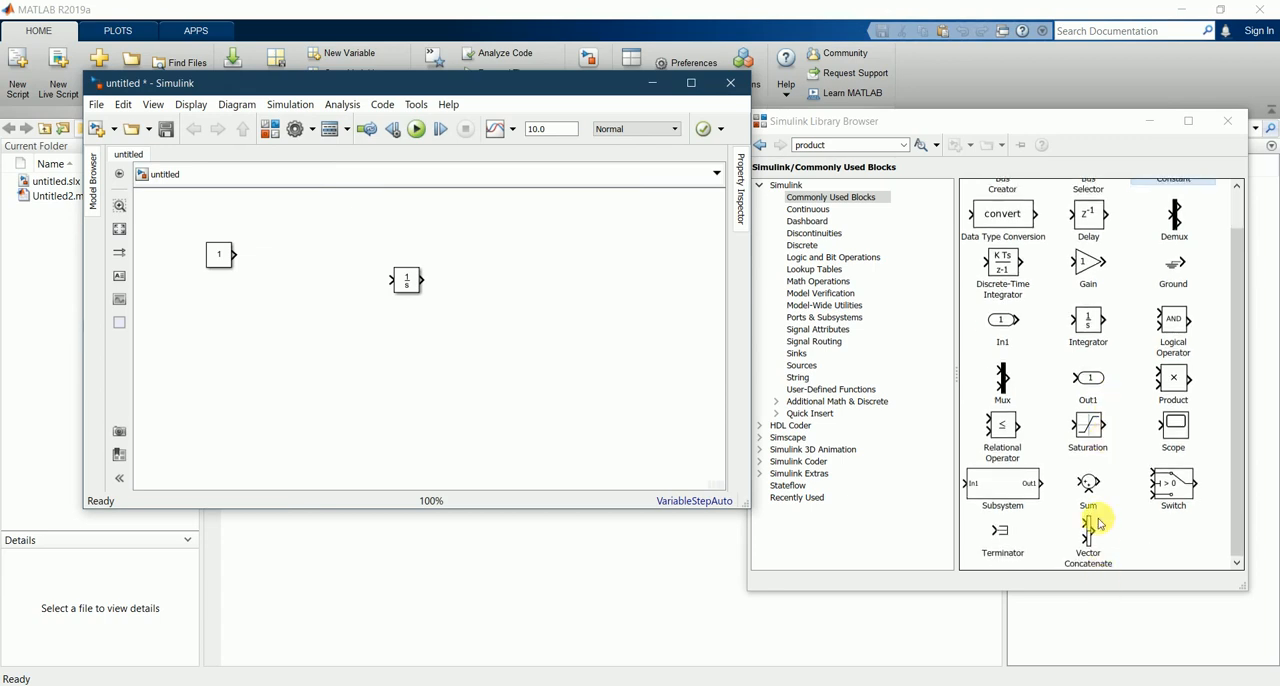
{"action": "left_click_drag", "start_coordinate": [1084, 486], "coordinate": [320, 283]}
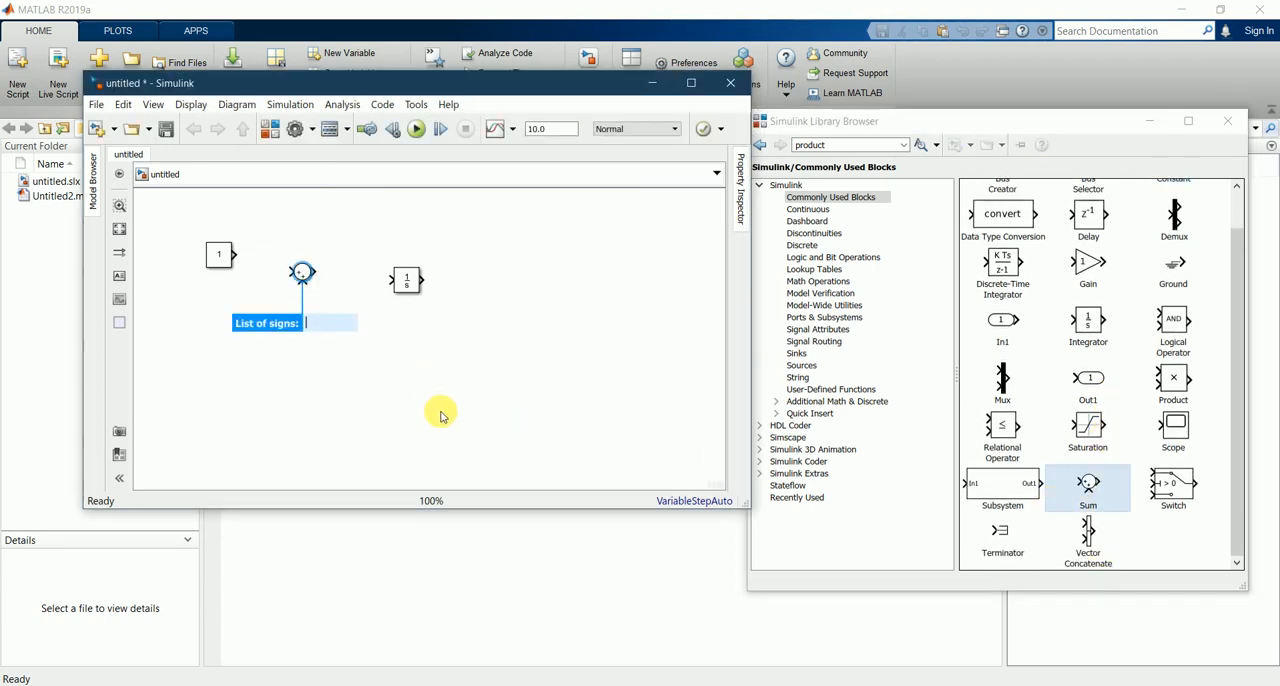
{"action": "left_click", "coordinate": [441, 415]}
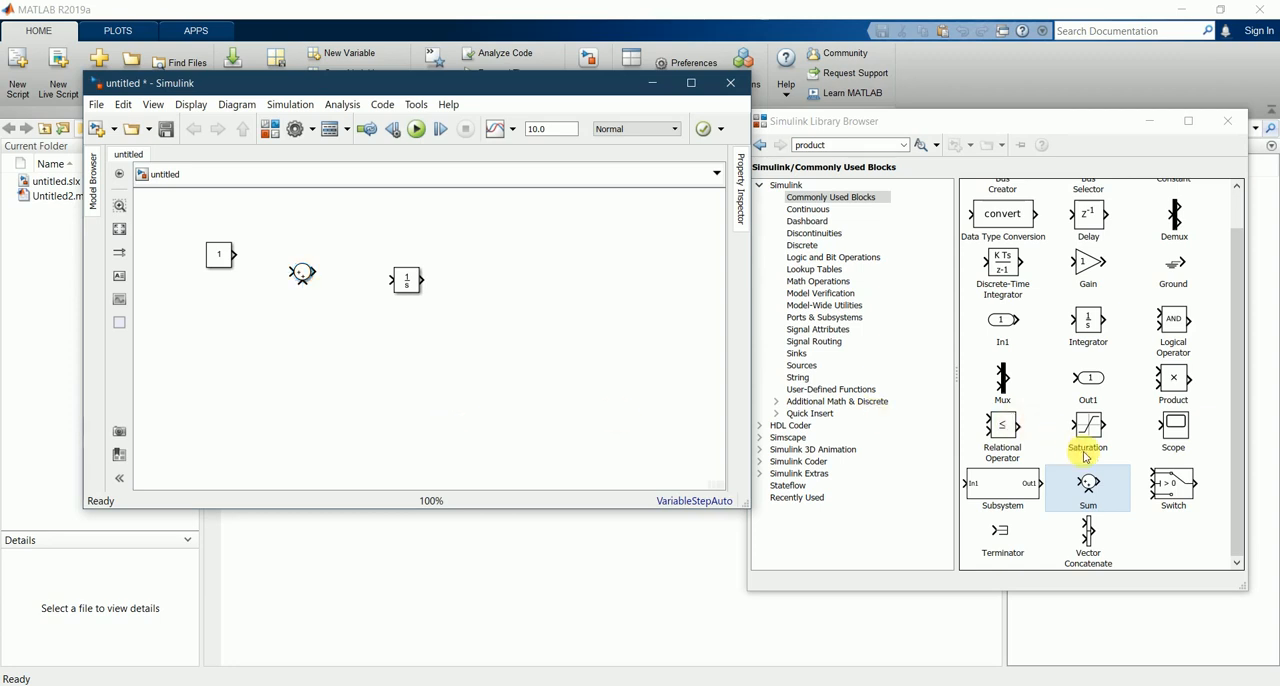
Step: Add a Gain block below the Sum block and a Scope block to the right of the Integrator
{"action": "scroll", "coordinate": [1150, 512], "scroll_direction": "up", "scroll_amount": 1}
{"action": "left_click_drag", "start_coordinate": [1086, 309], "coordinate": [320, 377]}
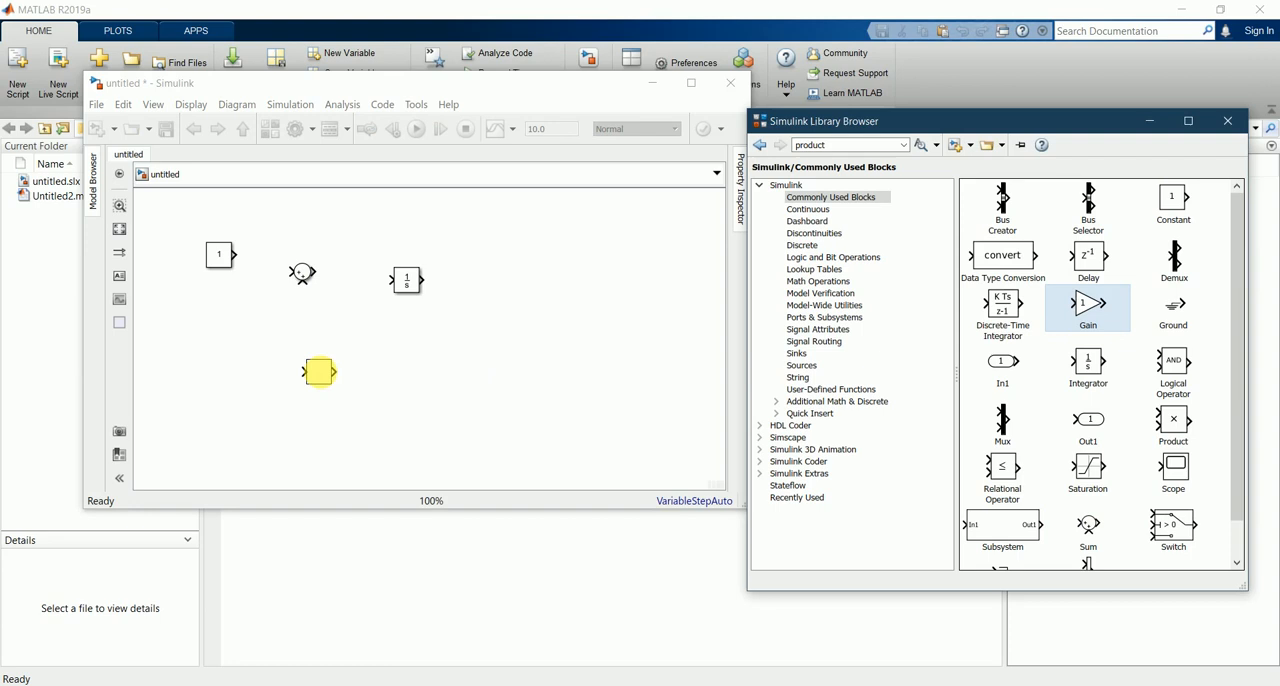
{"action": "left_click", "coordinate": [507, 384]}
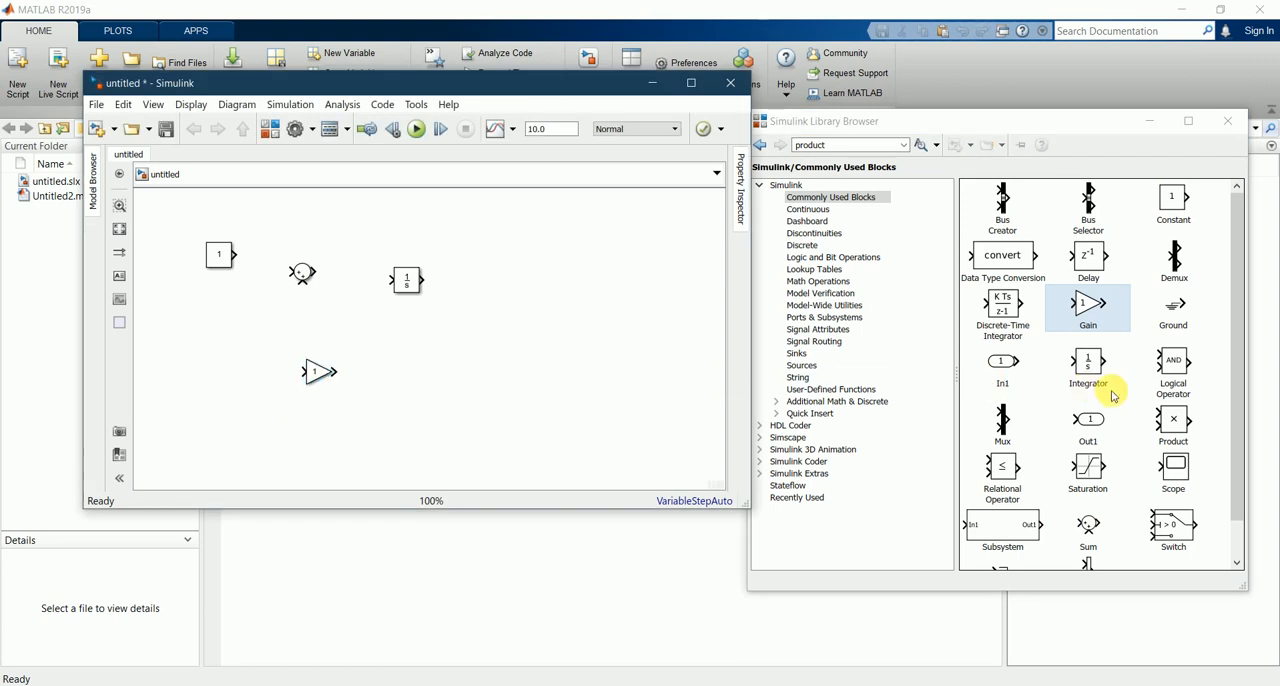
{"action": "left_click_drag", "start_coordinate": [1178, 470], "coordinate": [557, 283]}
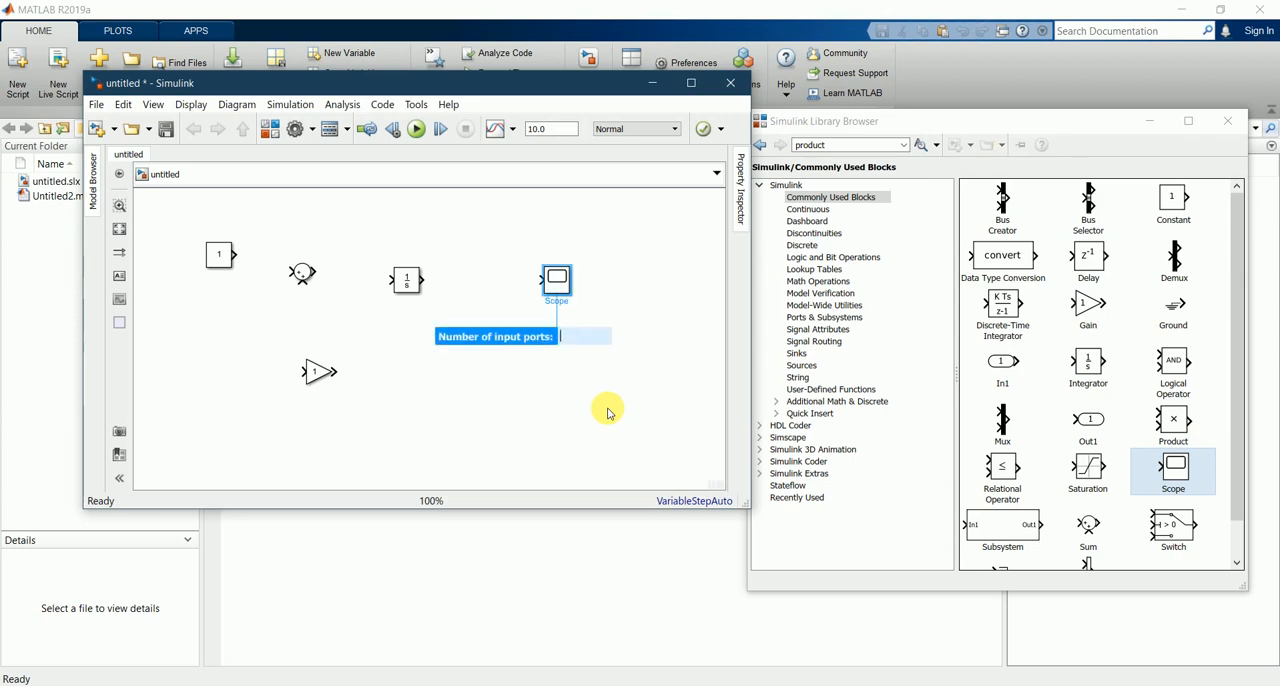
Step: Leave the Scope's number of input ports at its default, minimize the library browser and enlarge the model window to full screen
{"action": "left_click", "coordinate": [607, 412]}
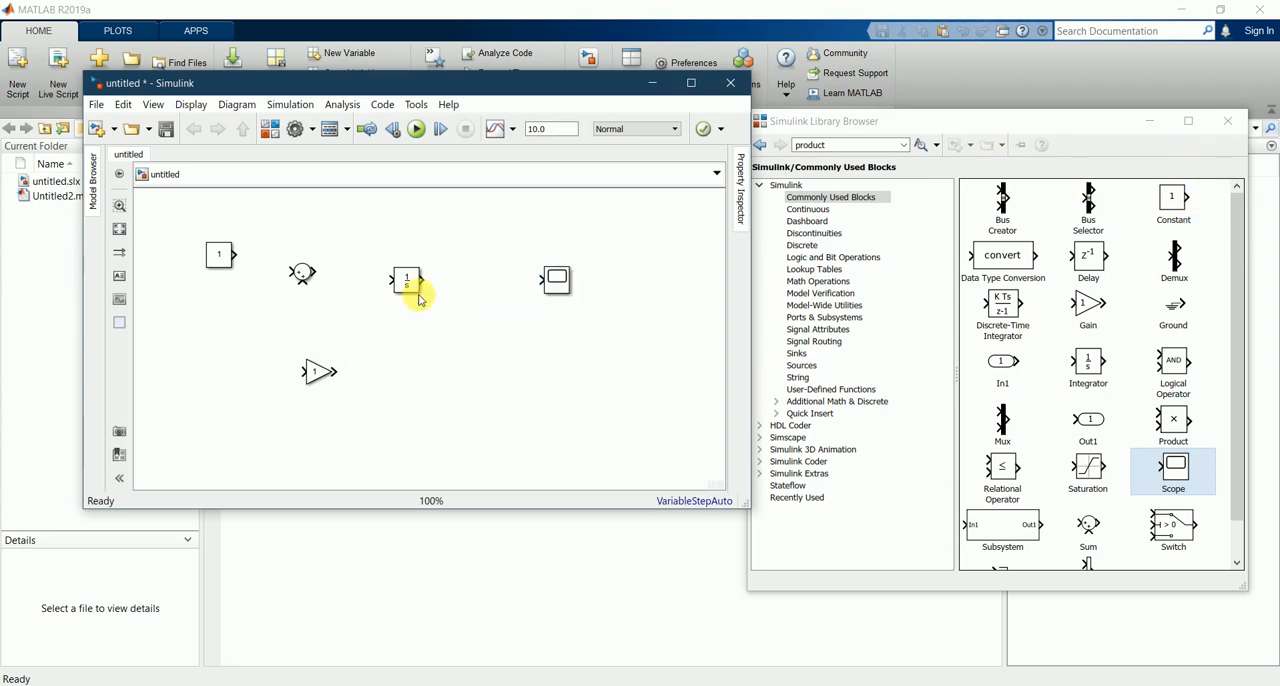
{"action": "left_click", "coordinate": [1156, 125]}
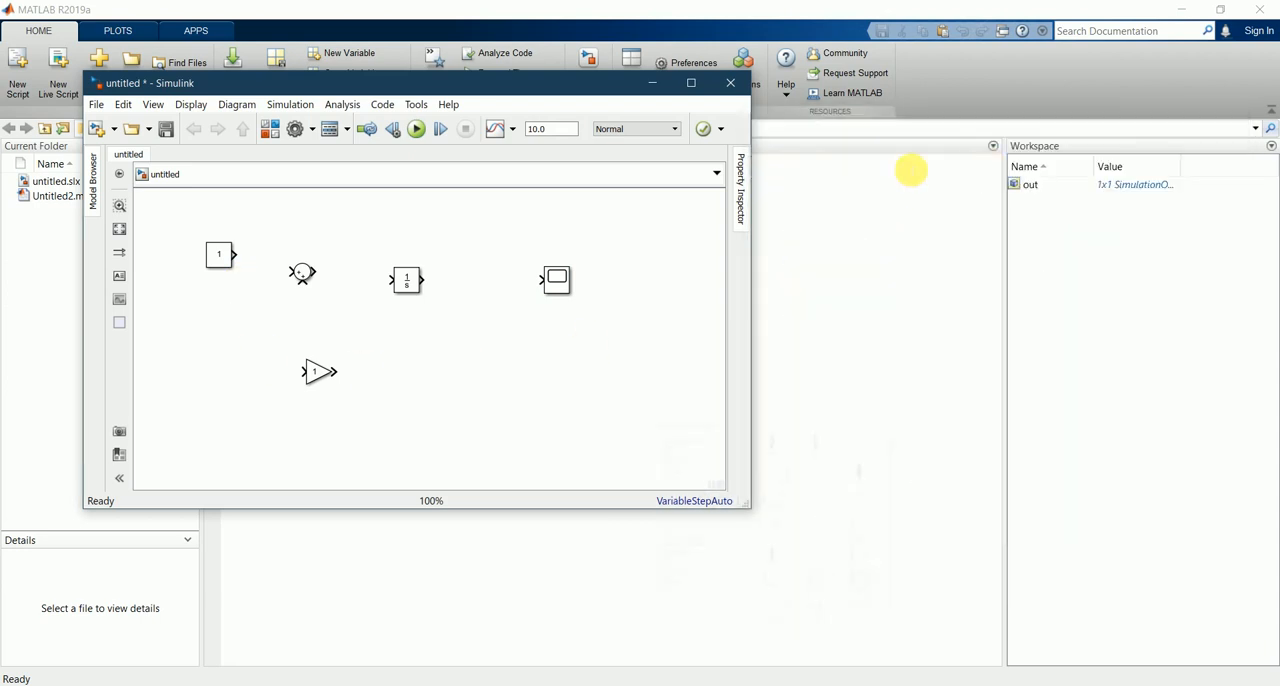
{"action": "left_click", "coordinate": [691, 83]}
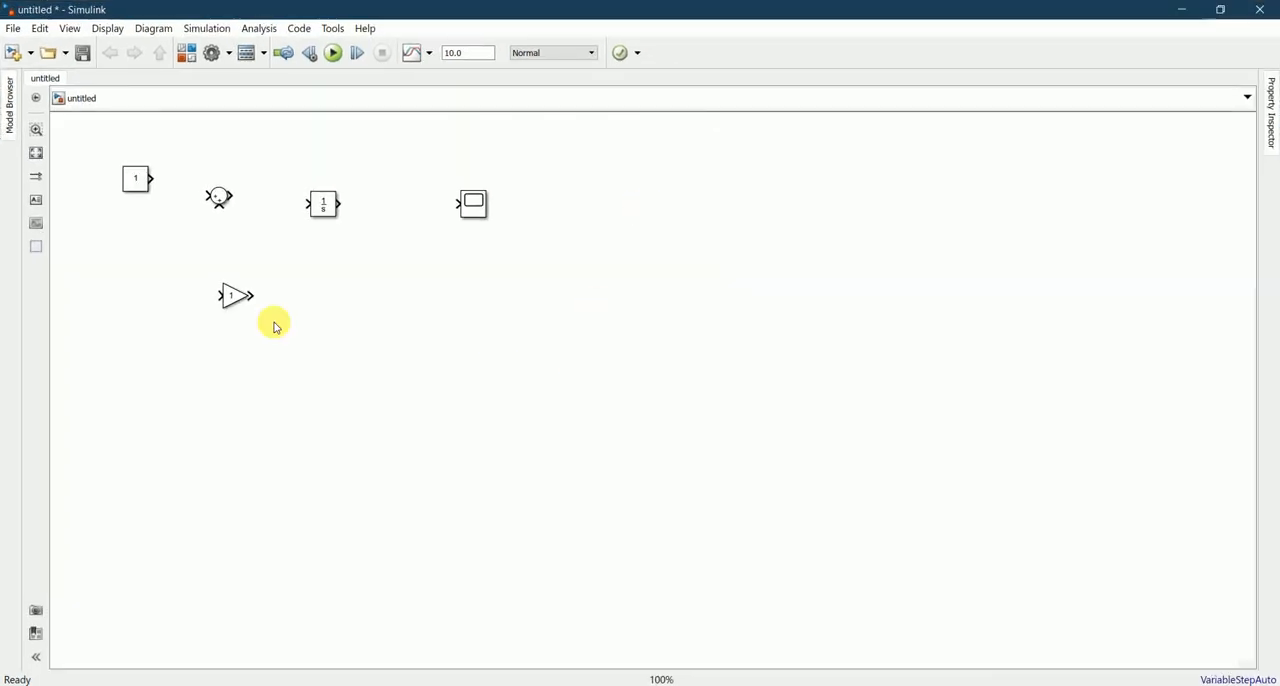
{"action": "scroll", "coordinate": [540, 348], "scroll_direction": "down", "scroll_amount": 1}
{"action": "scroll", "coordinate": [540, 348], "scroll_direction": "up", "scroll_amount": 5}
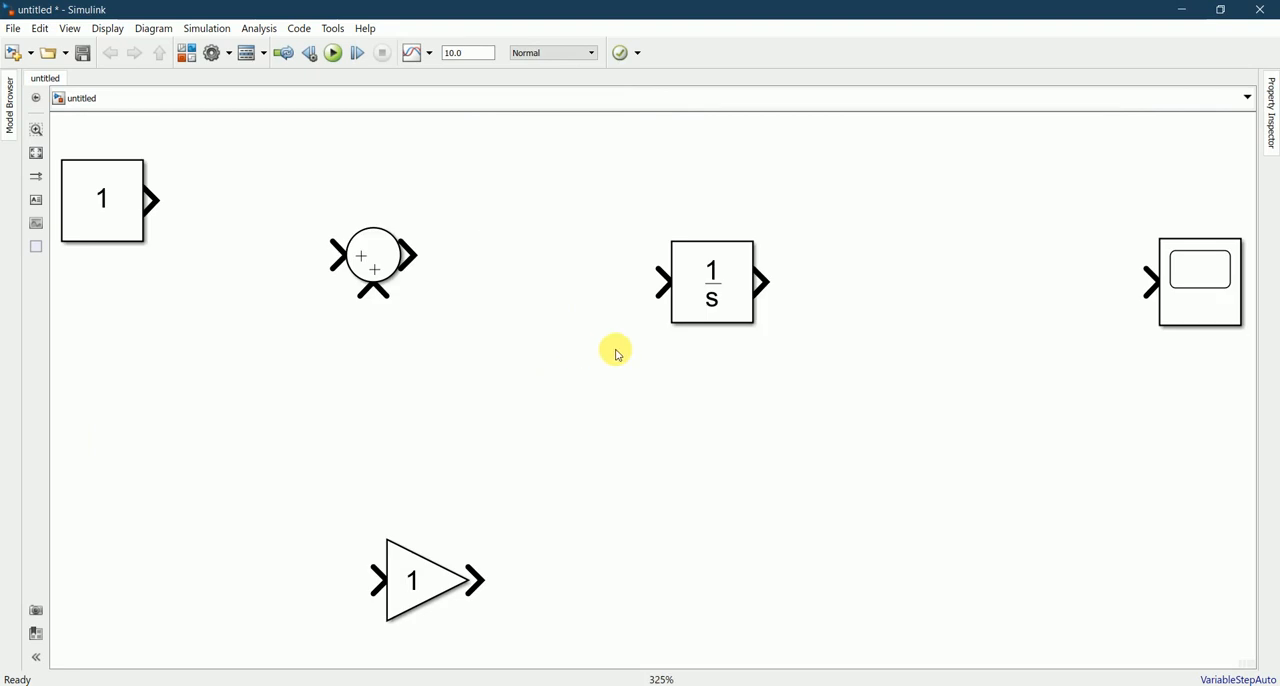
{"action": "scroll", "coordinate": [600, 350], "scroll_direction": "down", "scroll_amount": 2}
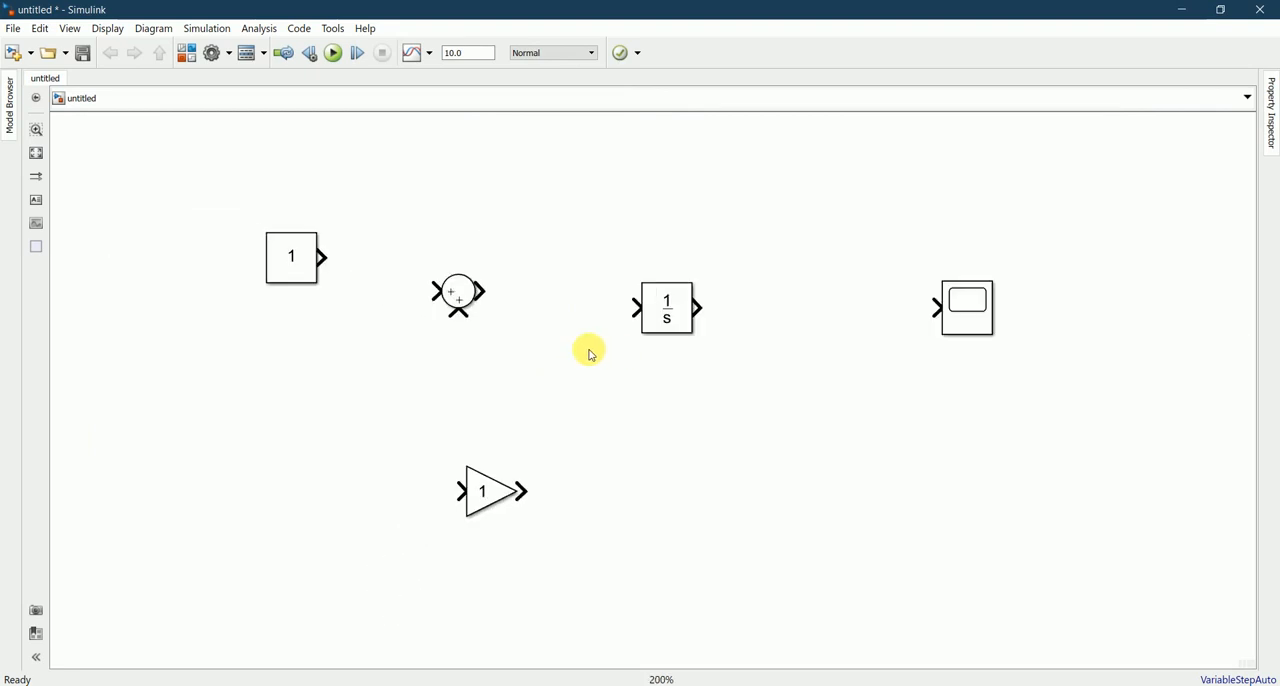
{"action": "scroll", "coordinate": [591, 354], "scroll_direction": "up", "scroll_amount": 2}
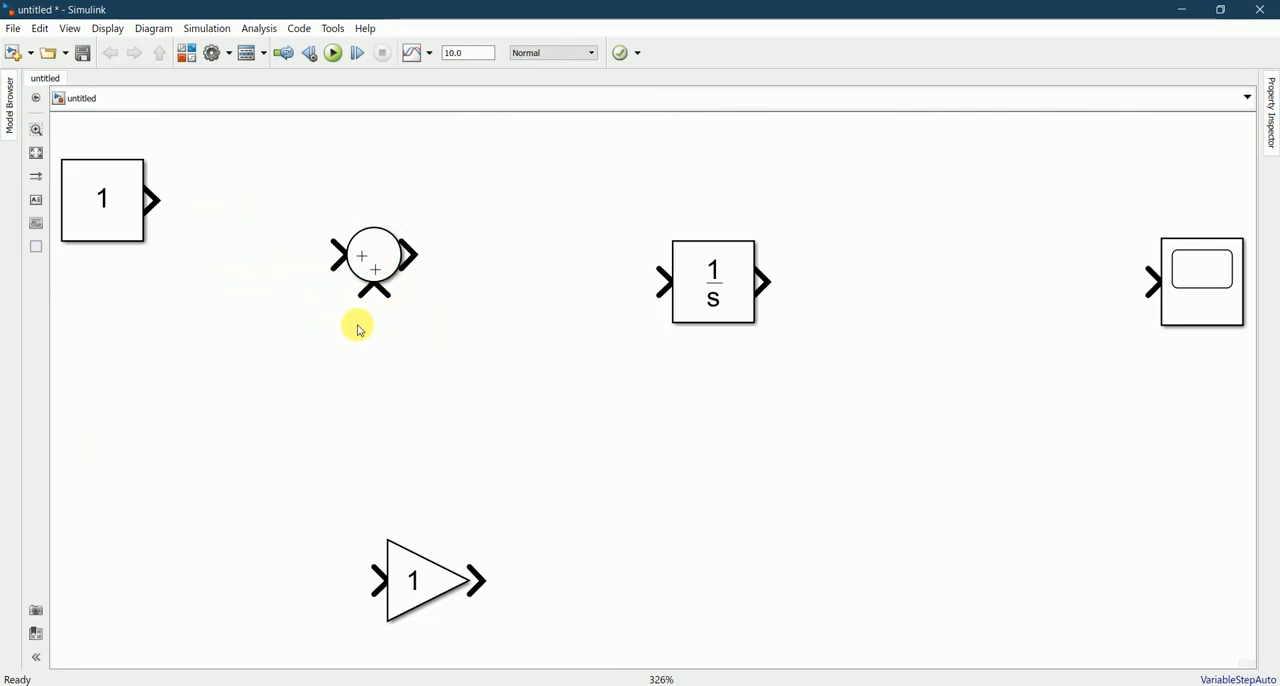
Step: Set the Sum block's list of signs to |+-- to give it one positive and two negative inputs
{"action": "left_click", "coordinate": [390, 272]}
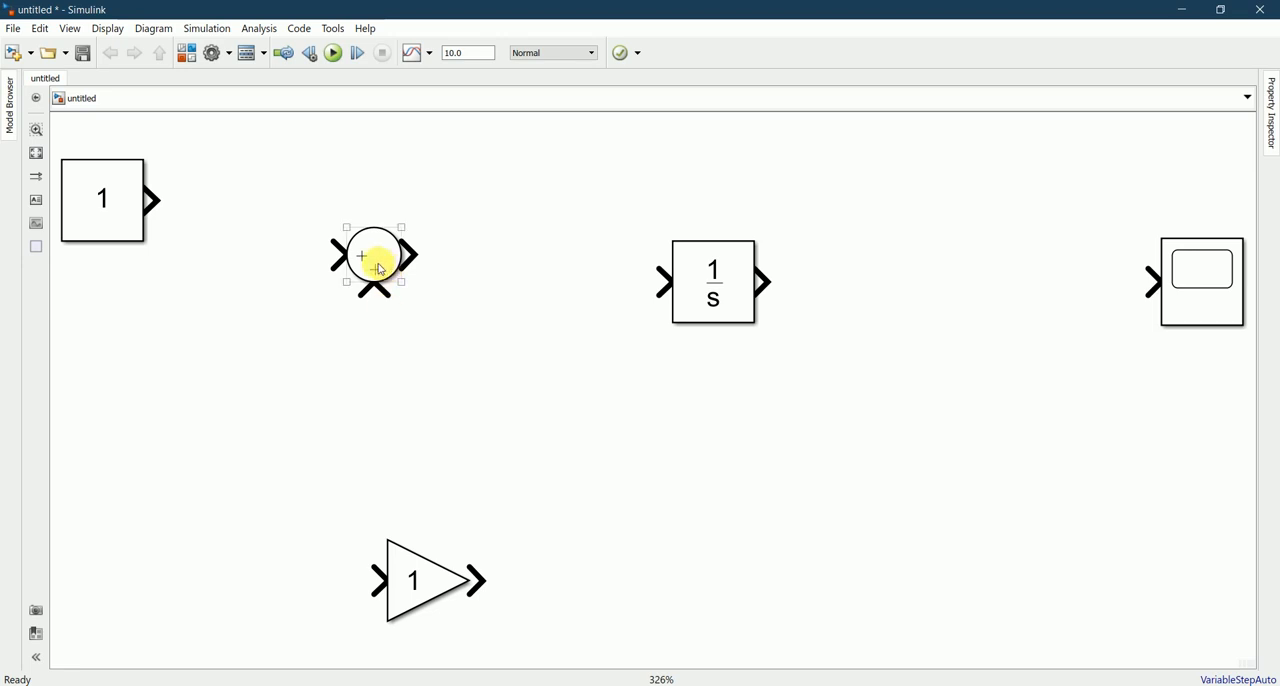
{"action": "double_click", "coordinate": [367, 266]}
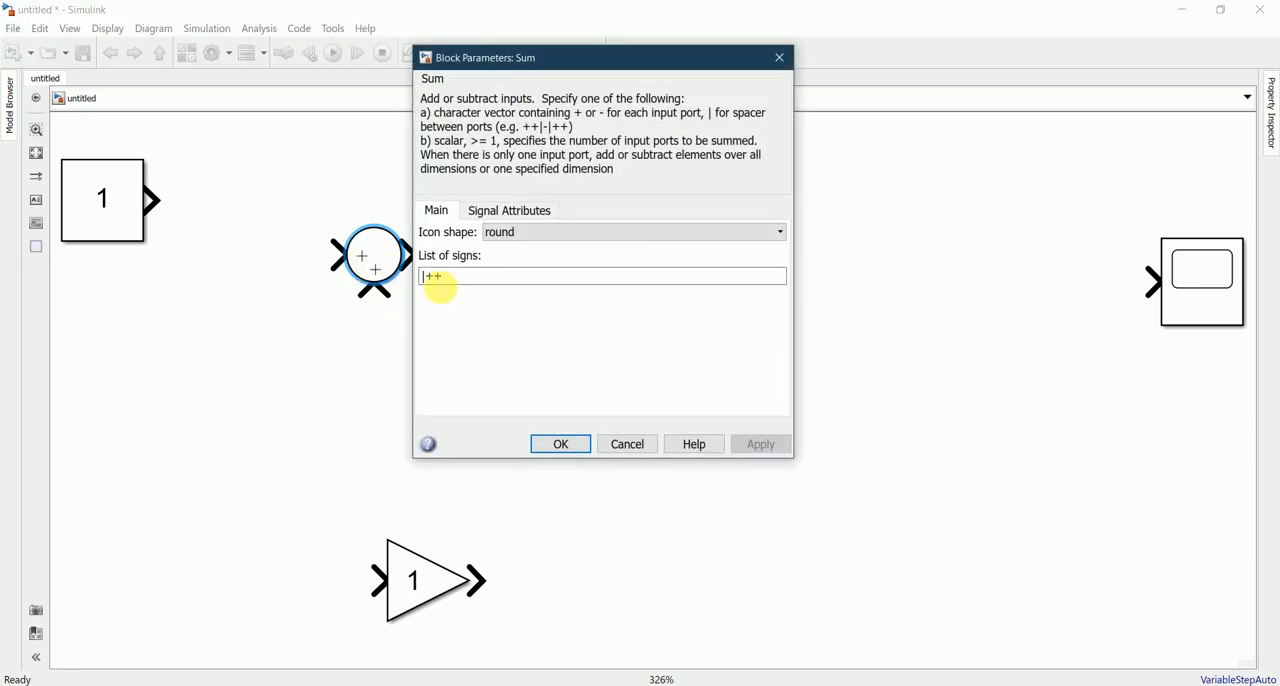
{"action": "left_click", "coordinate": [441, 285]}
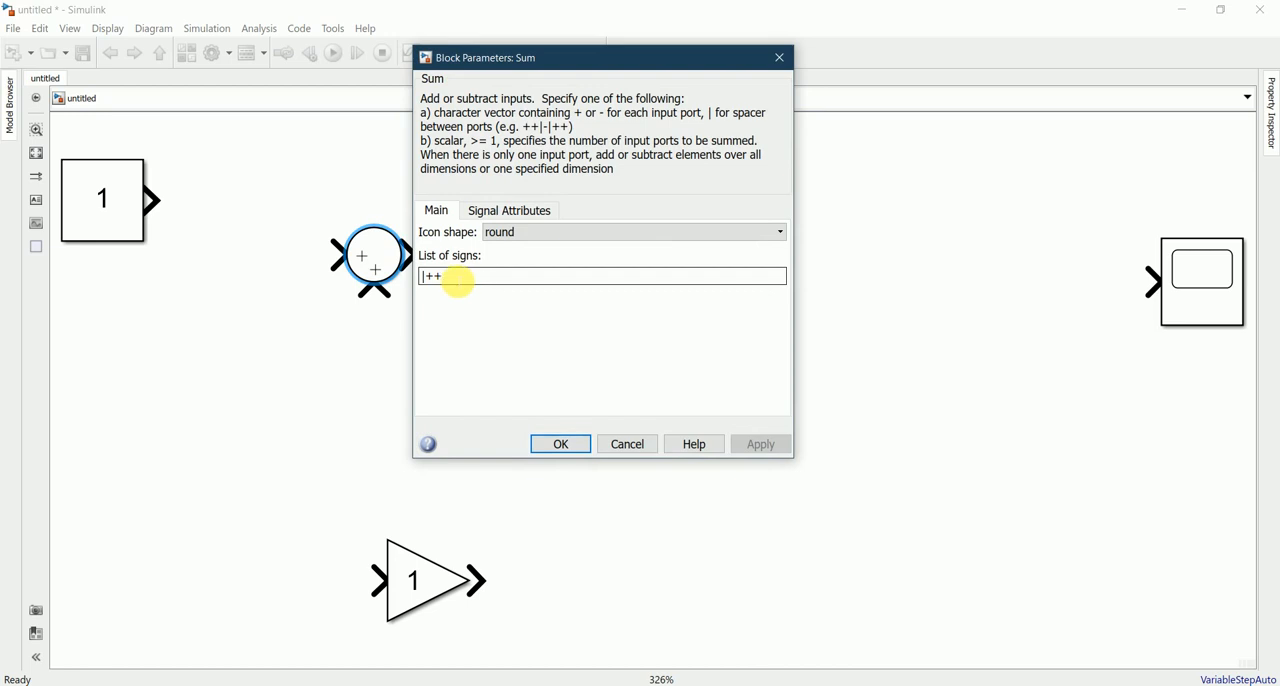
{"action": "type", "text": "|+"}
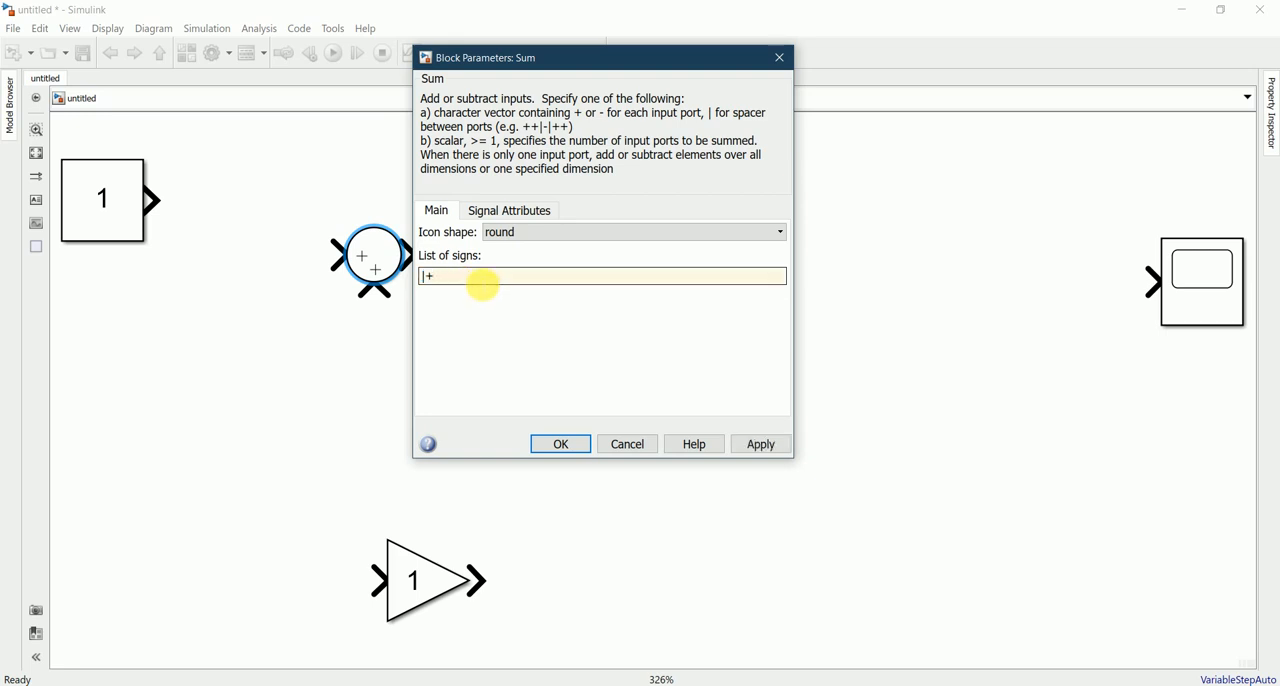
{"action": "left_click", "coordinate": [557, 450]}
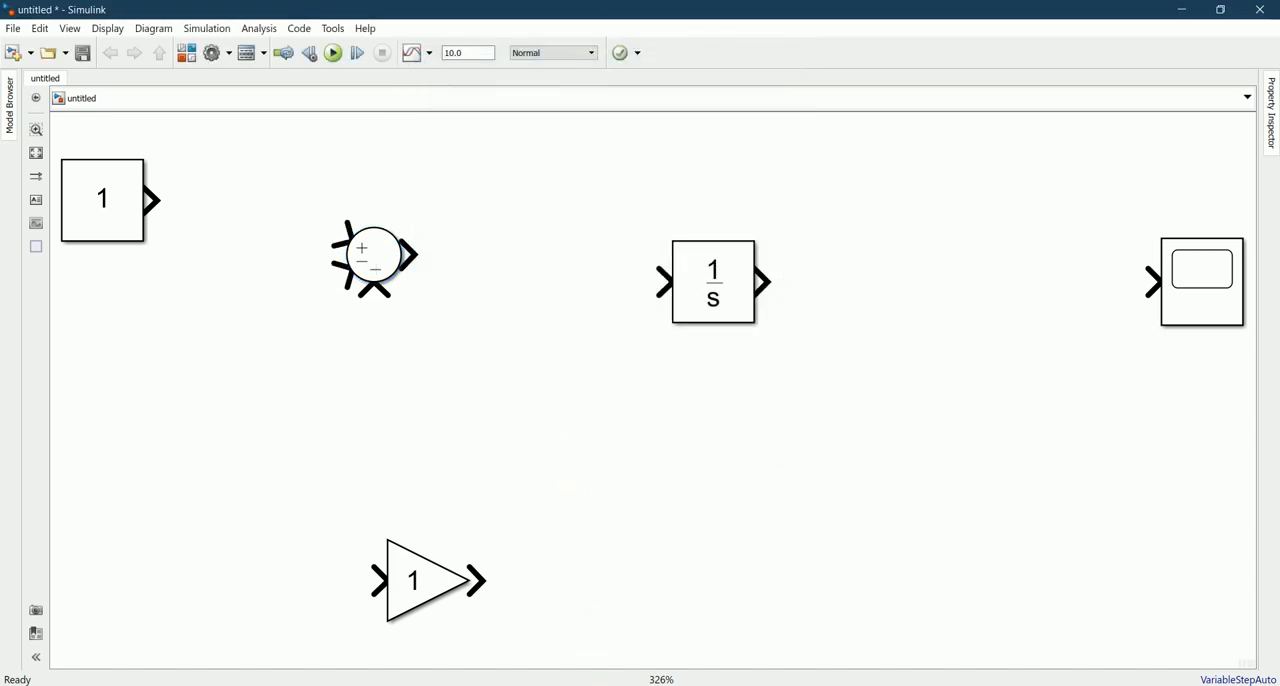
Step: Switch to Notepad to compare the signs of the 1-2dy/dt-5y terms with the Sum block, and return to the model
{"action": "key", "text": "alt+Tab"}
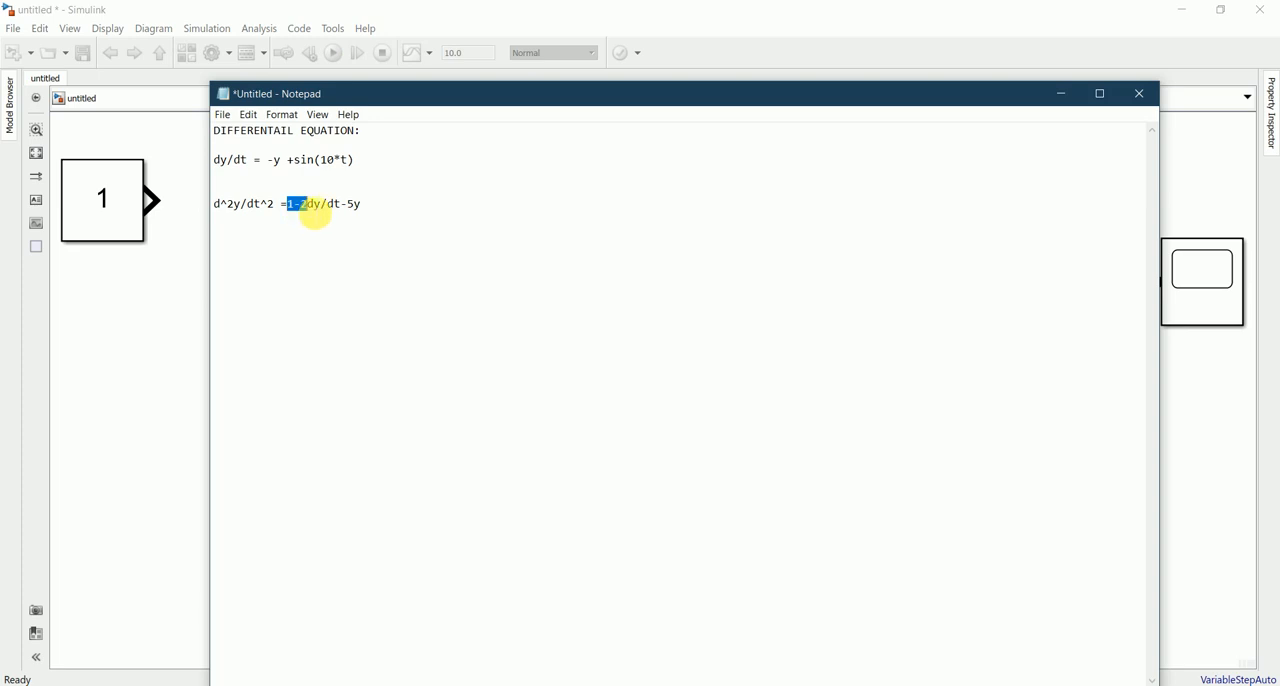
{"action": "left_click_drag", "start_coordinate": [316, 213], "coordinate": [366, 209]}
{"action": "left_click", "coordinate": [397, 368]}
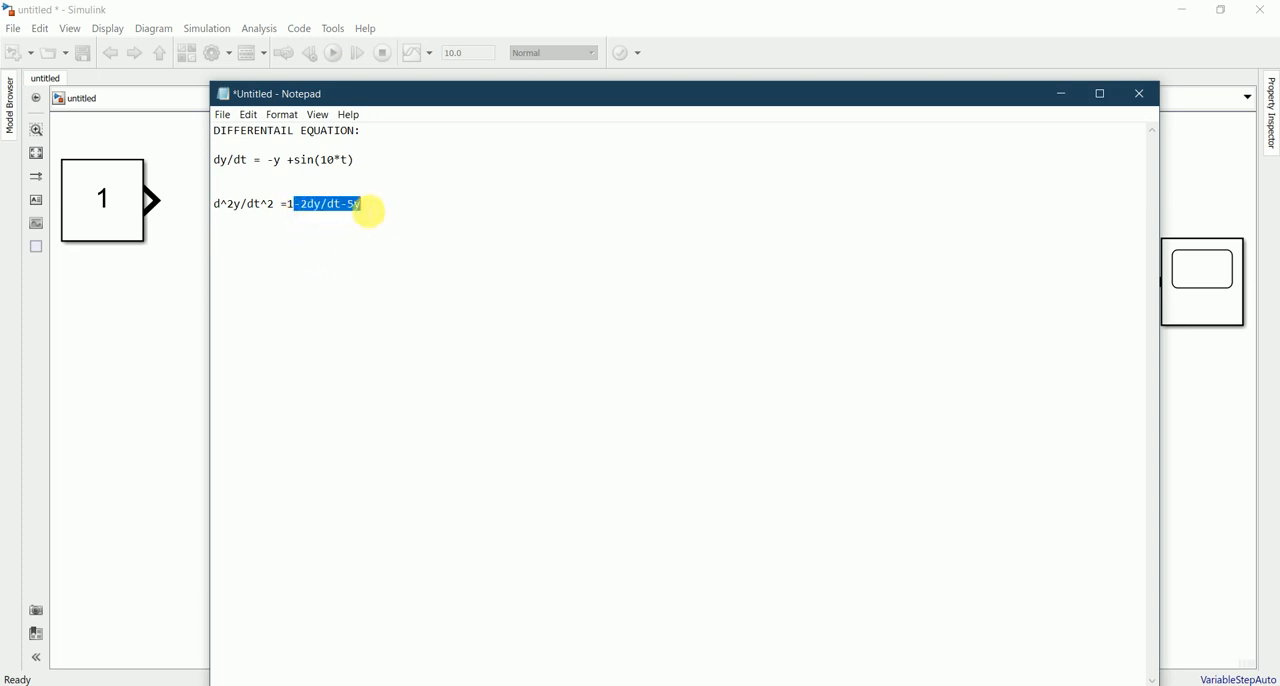
{"action": "left_click", "coordinate": [361, 426]}
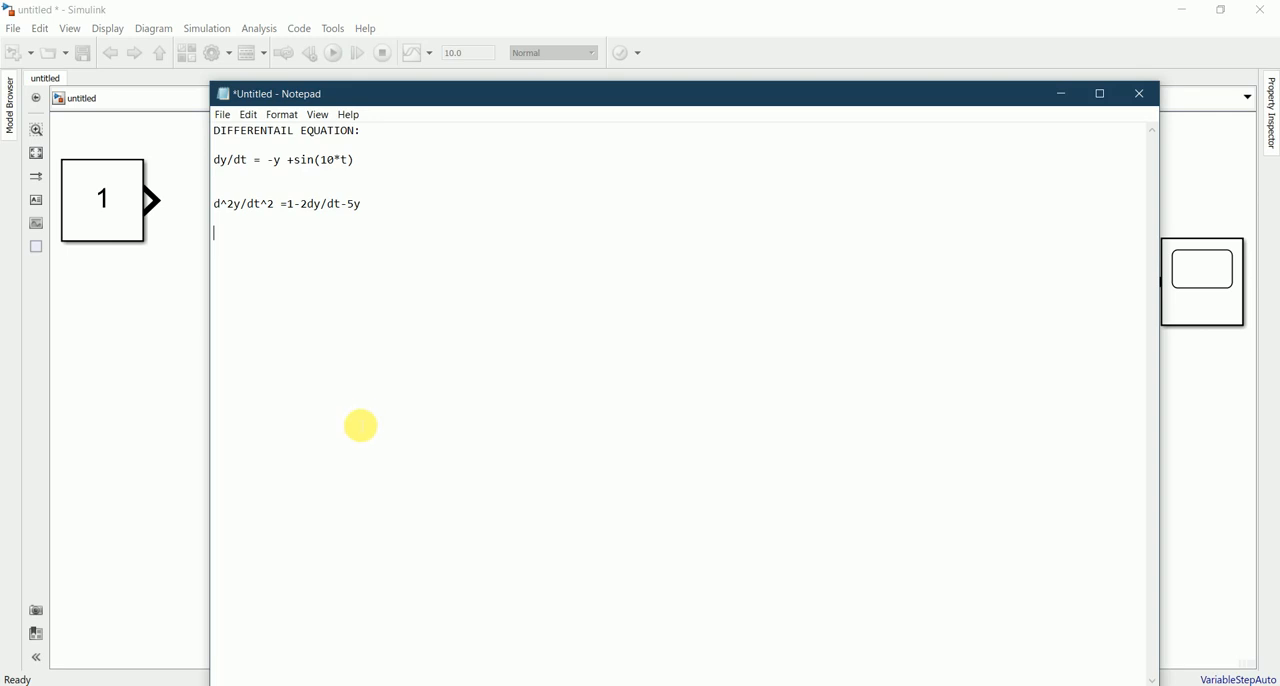
{"action": "left_click", "coordinate": [1061, 93]}
{"action": "left_click", "coordinate": [369, 256]}
{"action": "left_click", "coordinate": [457, 314]}
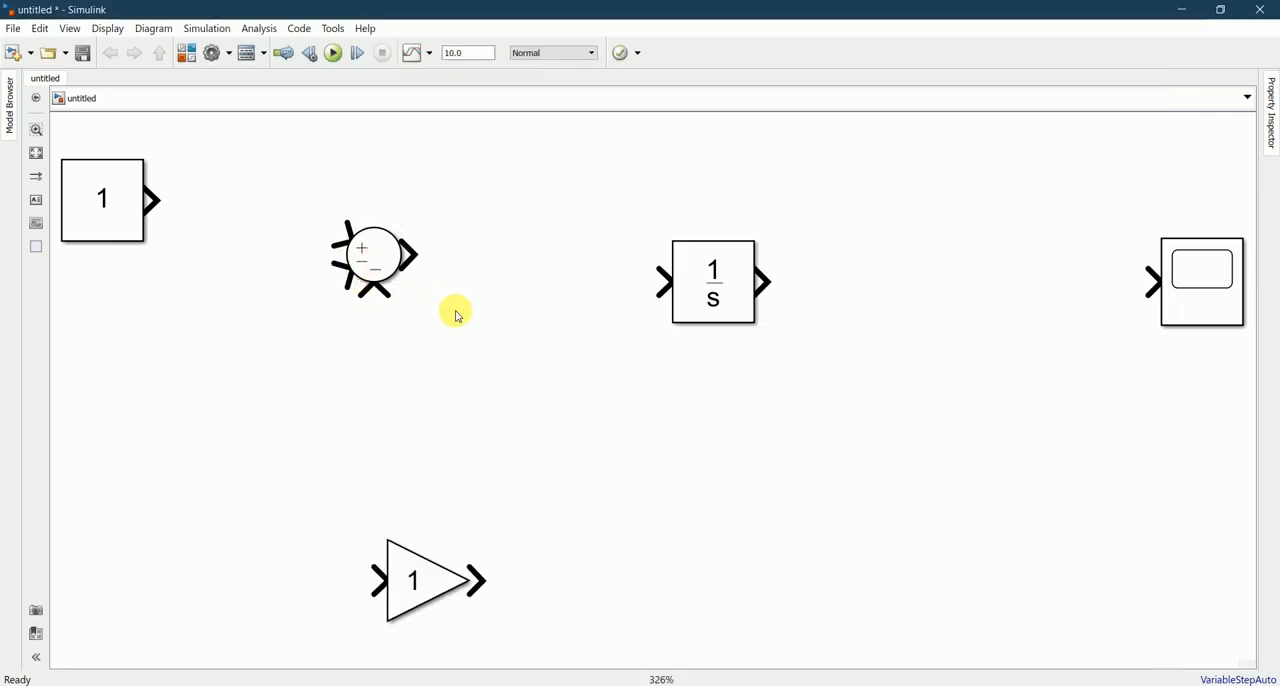
Step: Connect the Constant to the Sum block's plus input and the Sum output to the Integrator, aligning the Integrator with the Sum
{"action": "left_click", "coordinate": [160, 200]}
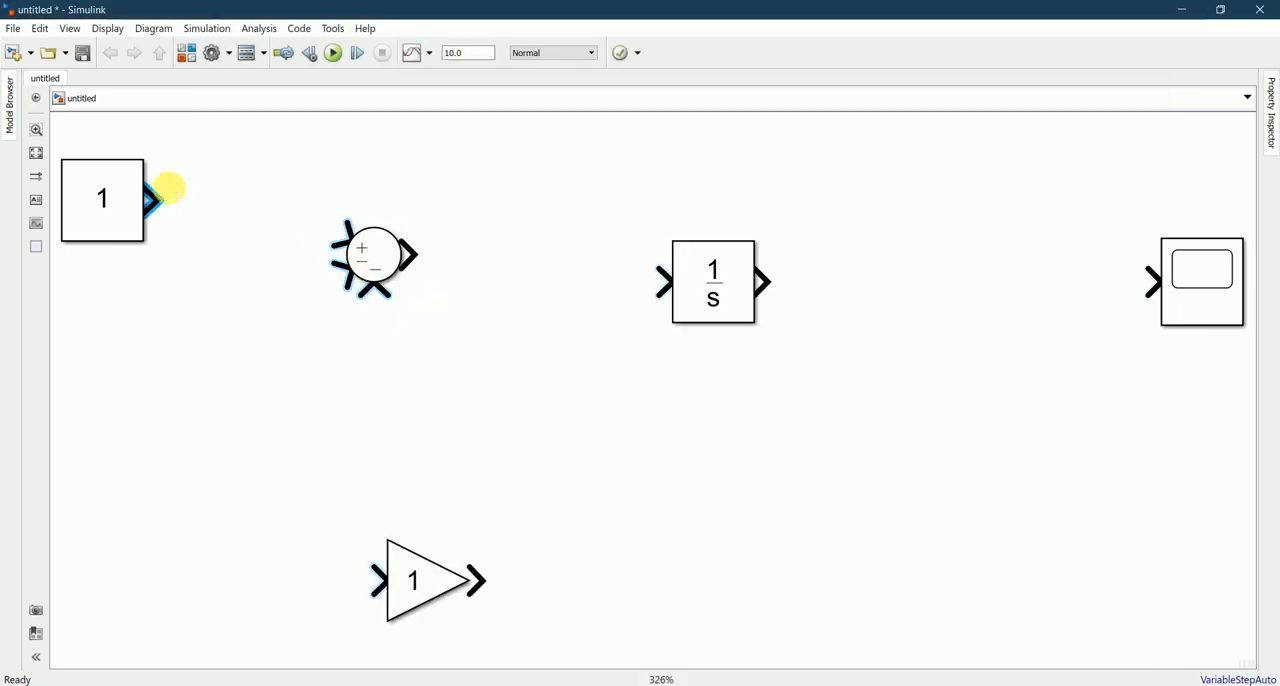
{"action": "left_click", "coordinate": [338, 231]}
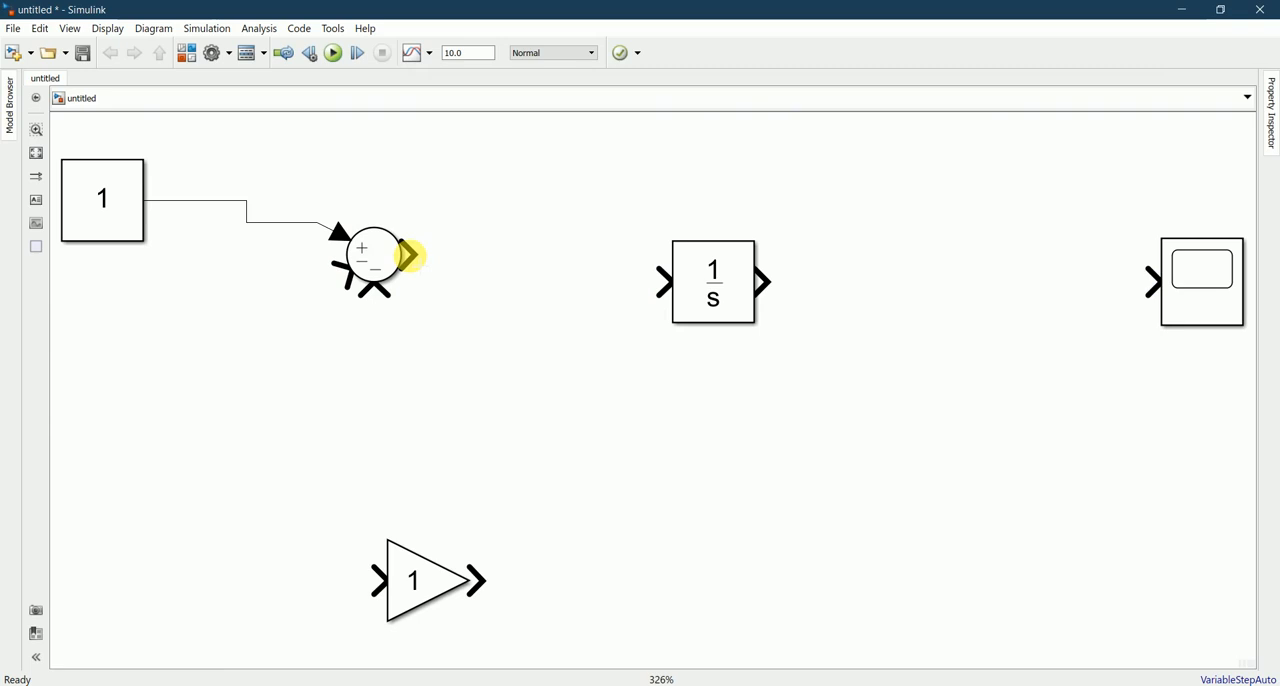
{"action": "left_click_drag", "start_coordinate": [408, 254], "coordinate": [714, 263]}
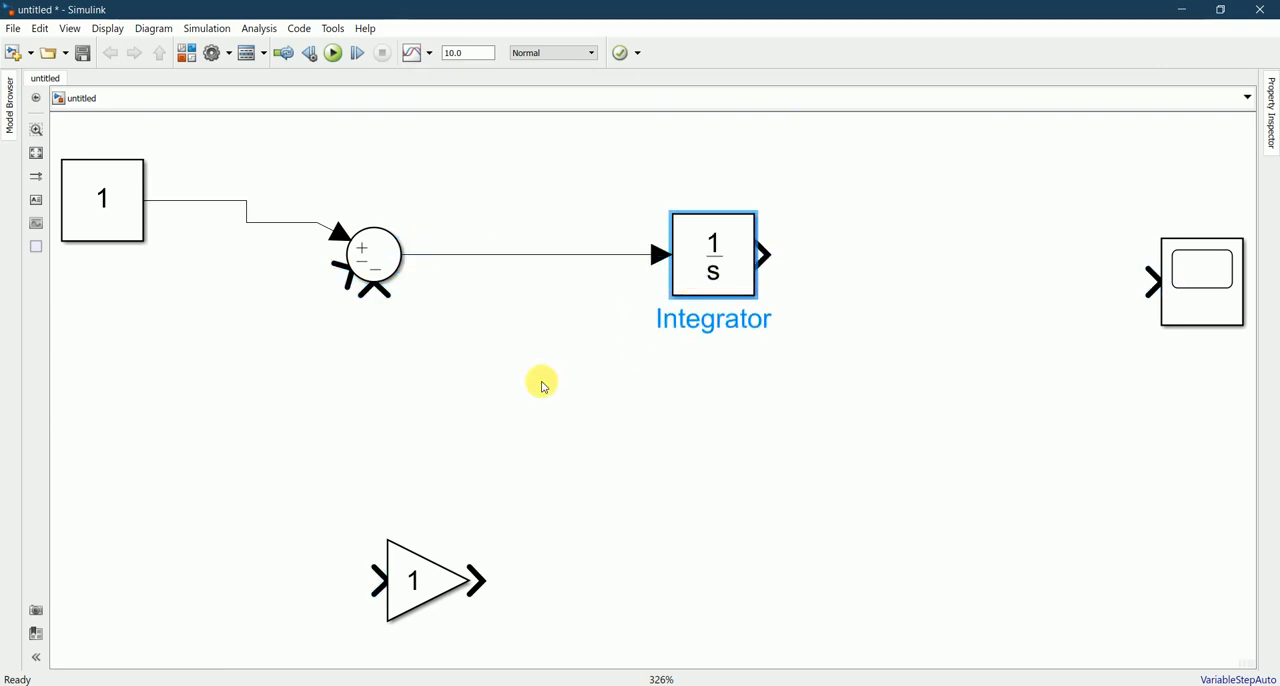
{"action": "scroll", "coordinate": [484, 353], "scroll_direction": "down", "scroll_amount": 3}
{"action": "scroll", "coordinate": [484, 353], "scroll_direction": "down", "scroll_amount": 1}
{"action": "scroll", "coordinate": [484, 353], "scroll_direction": "up", "scroll_amount": 1}
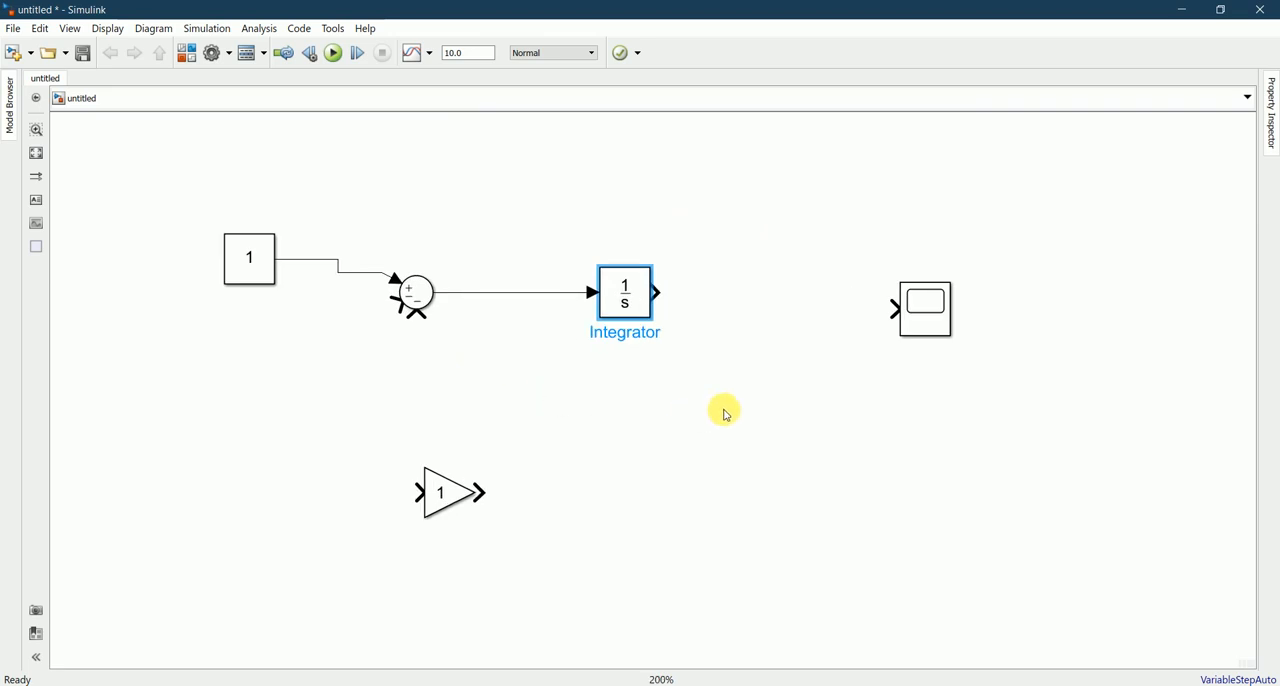
{"action": "left_click", "coordinate": [780, 380]}
{"action": "left_click", "coordinate": [613, 311]}
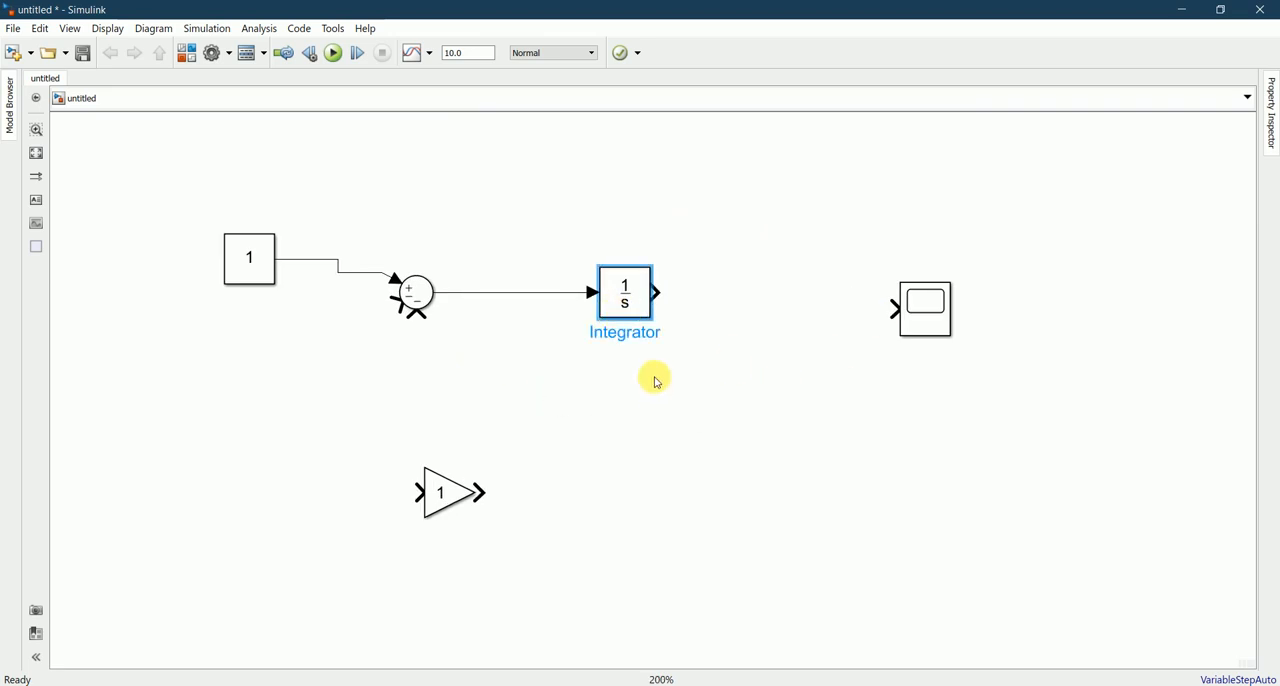
Step: Check the order of the d^2y/dt^2 derivative in Notepad and place a copy of the Integrator between the existing one and the Scope
{"action": "left_click", "coordinate": [573, 684]}
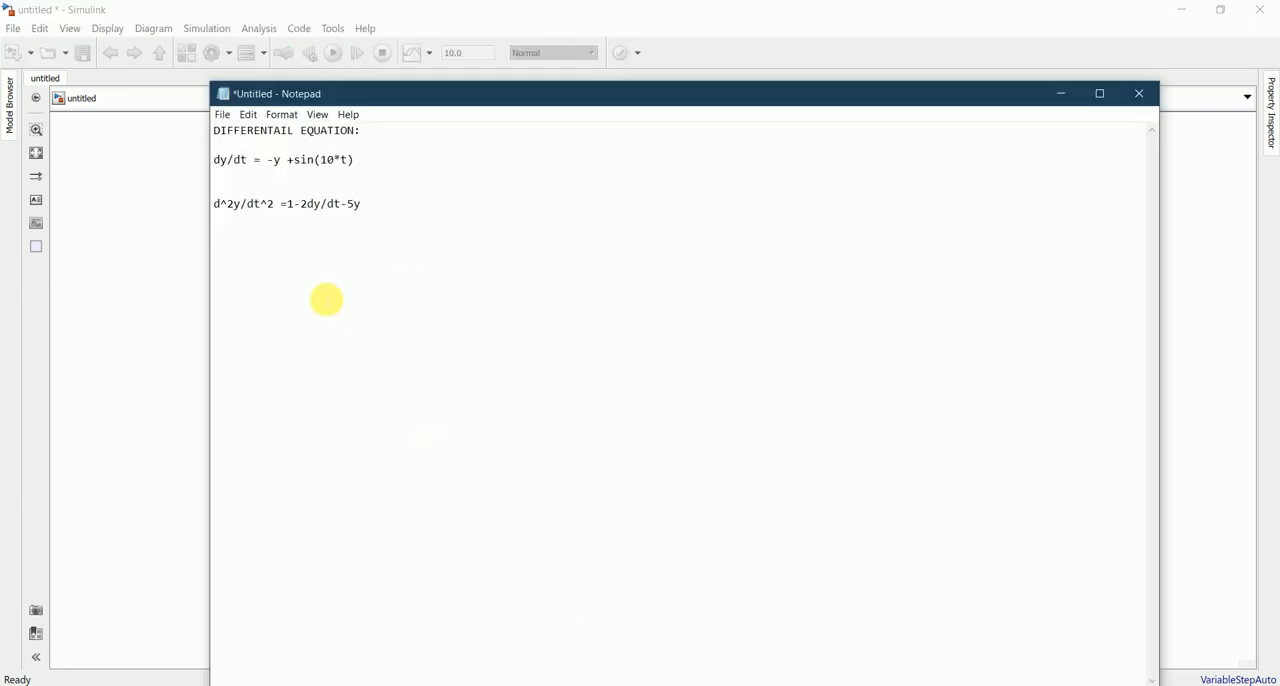
{"action": "left_click", "coordinate": [292, 231]}
{"action": "left_click_drag", "start_coordinate": [261, 211], "coordinate": [236, 207]}
{"action": "left_click", "coordinate": [301, 241]}
{"action": "left_click", "coordinate": [442, 367]}
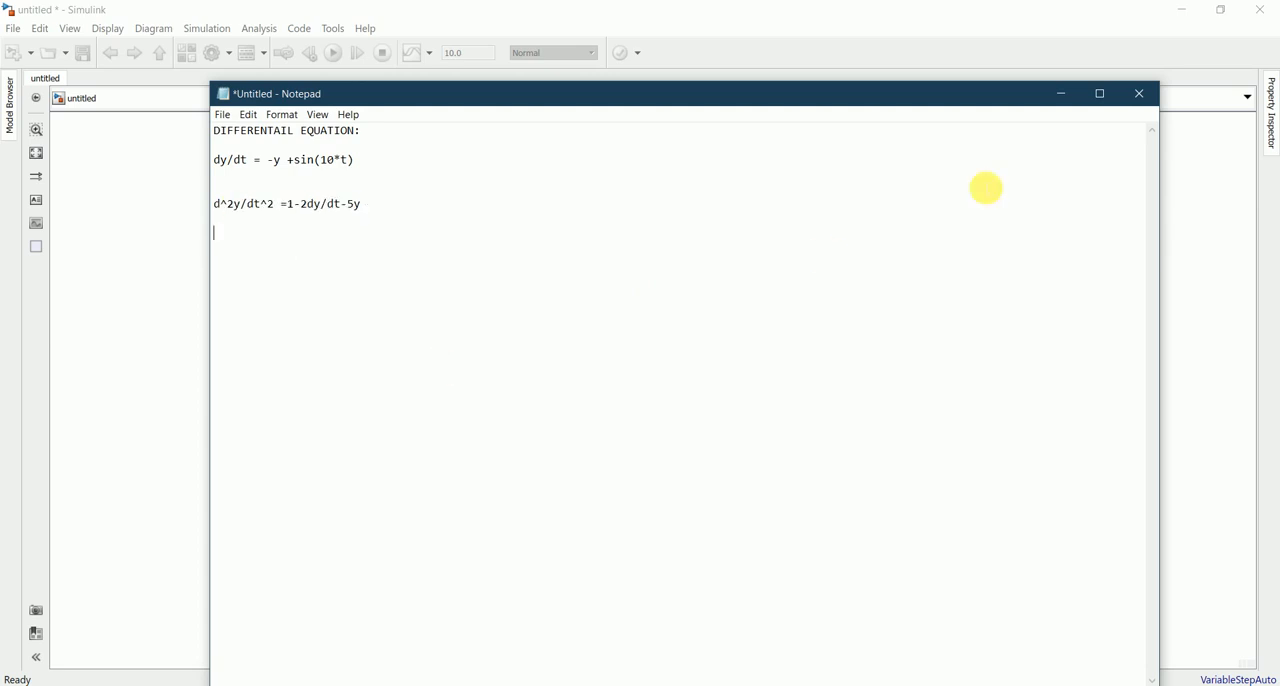
{"action": "left_click", "coordinate": [1061, 93]}
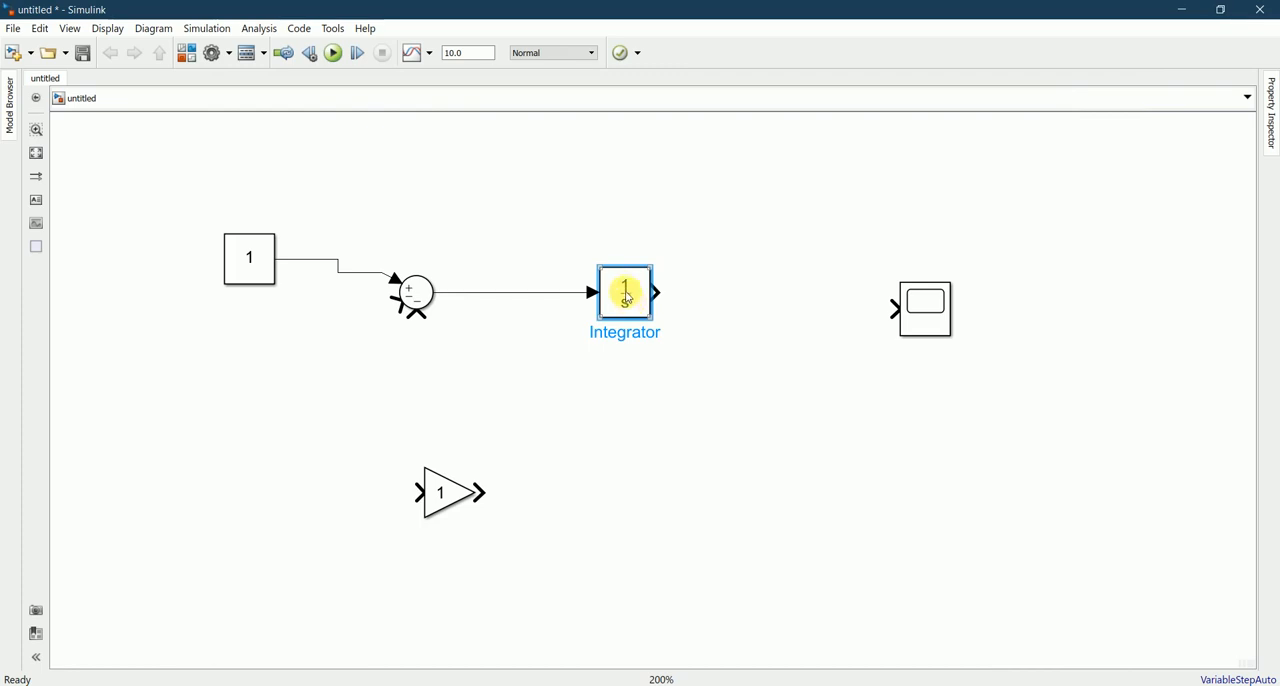
{"action": "left_click_drag", "start_coordinate": [625, 292], "coordinate": [762, 300]}
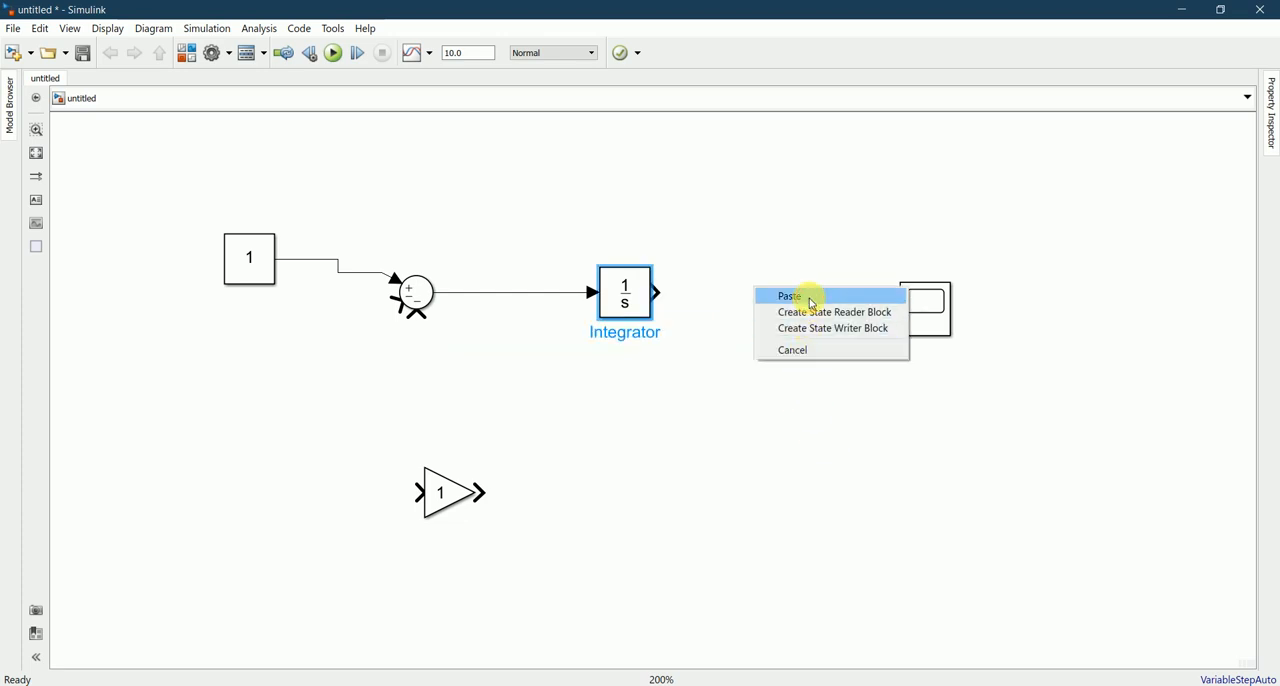
{"action": "left_click", "coordinate": [811, 296]}
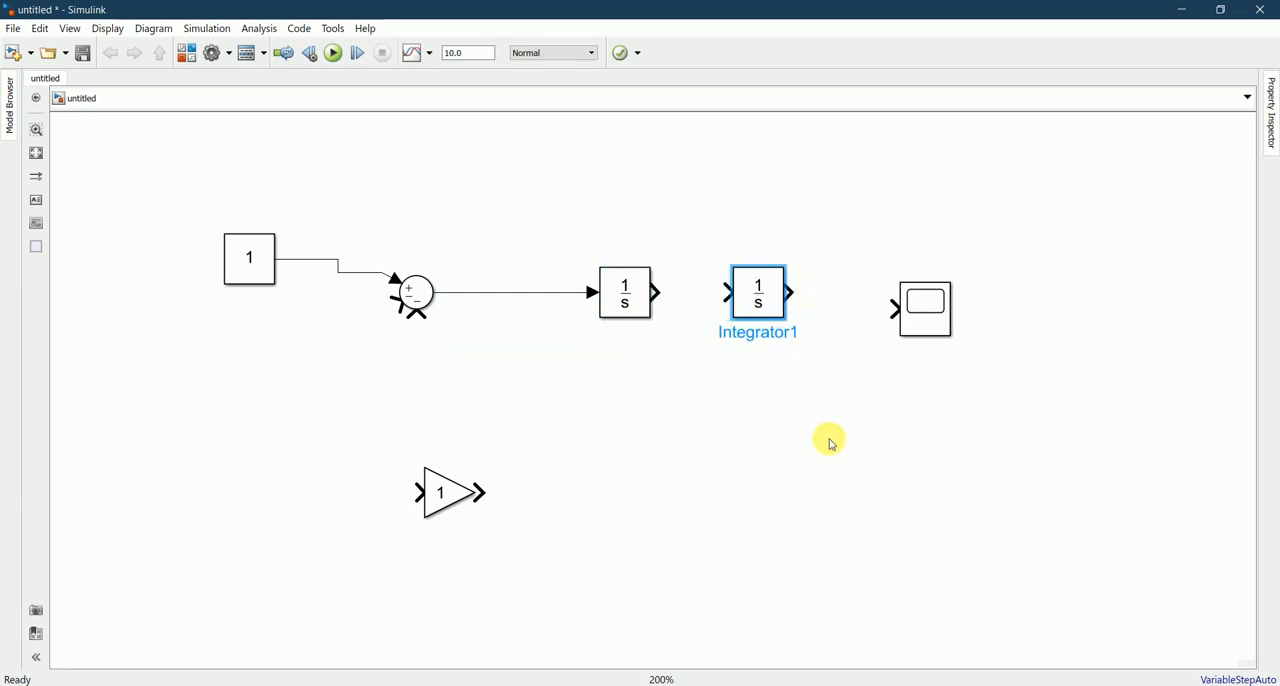
{"action": "left_click", "coordinate": [831, 443]}
Step: Connect the two Integrators and the Scope in series, aligning the Scope with them and spacing the second Integrator evenly between its neighbours
{"action": "left_click_drag", "start_coordinate": [657, 291], "coordinate": [727, 292]}
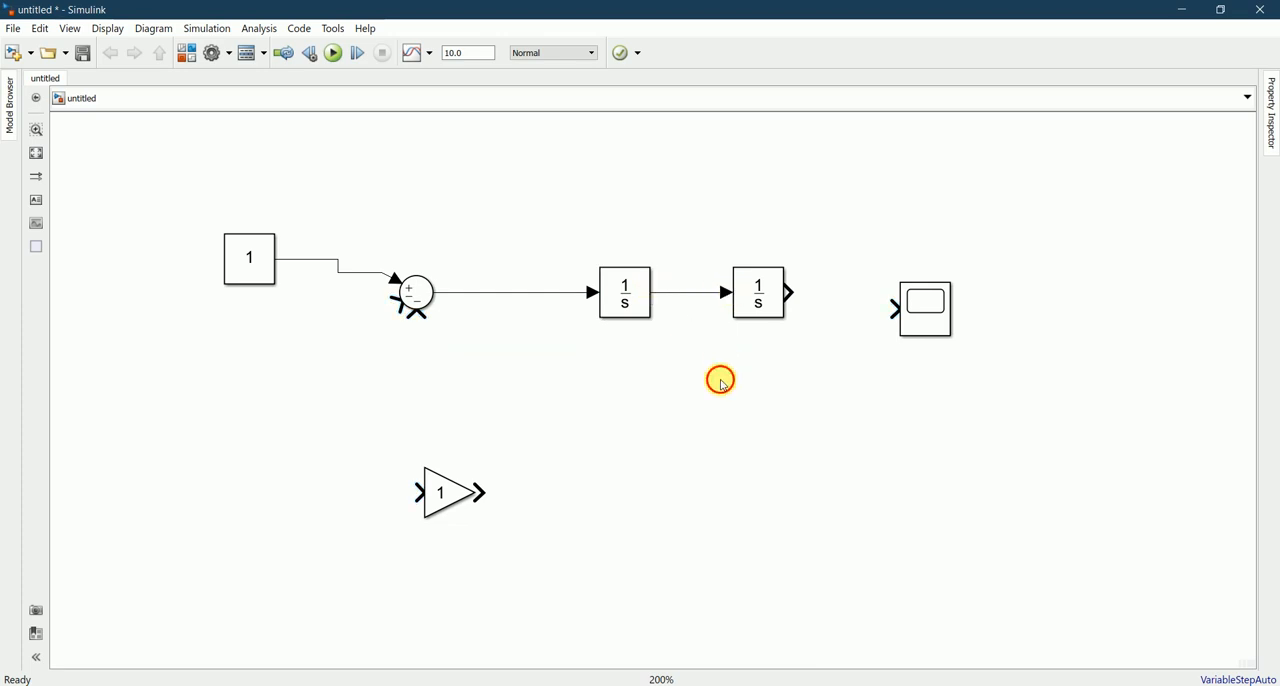
{"action": "left_click_drag", "start_coordinate": [935, 312], "coordinate": [941, 293]}
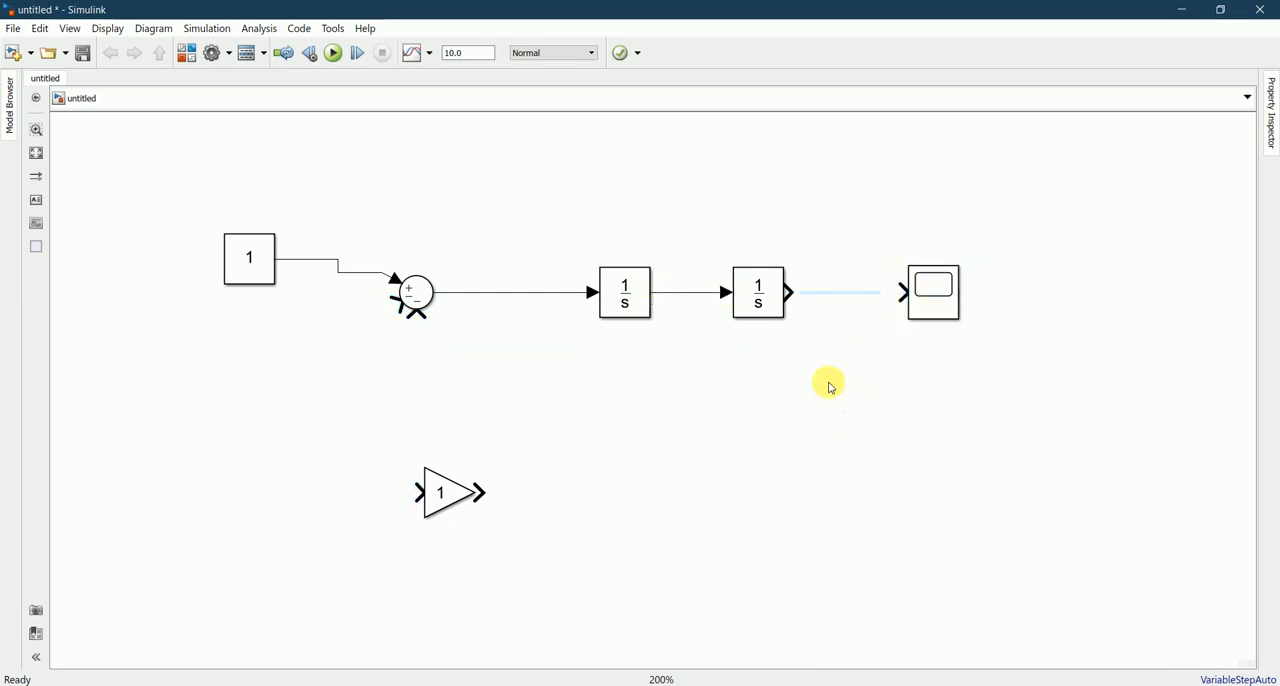
{"action": "left_click_drag", "start_coordinate": [797, 294], "coordinate": [901, 292]}
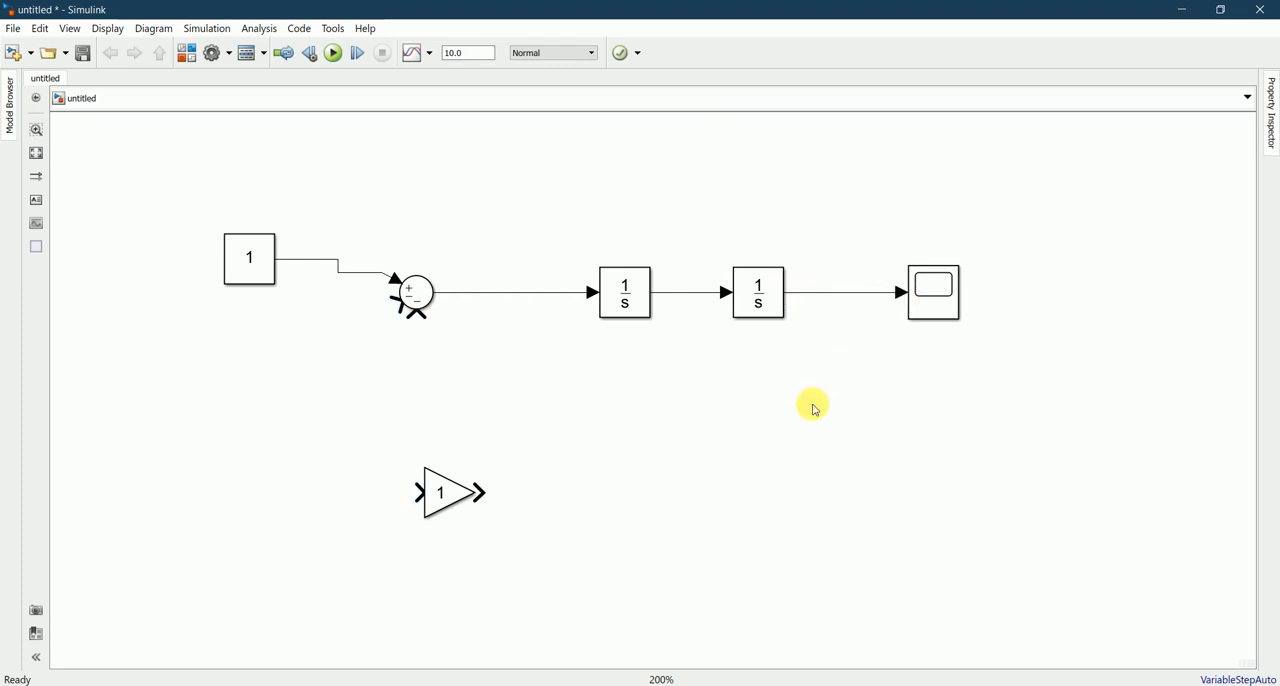
{"action": "left_click_drag", "start_coordinate": [763, 300], "coordinate": [780, 306]}
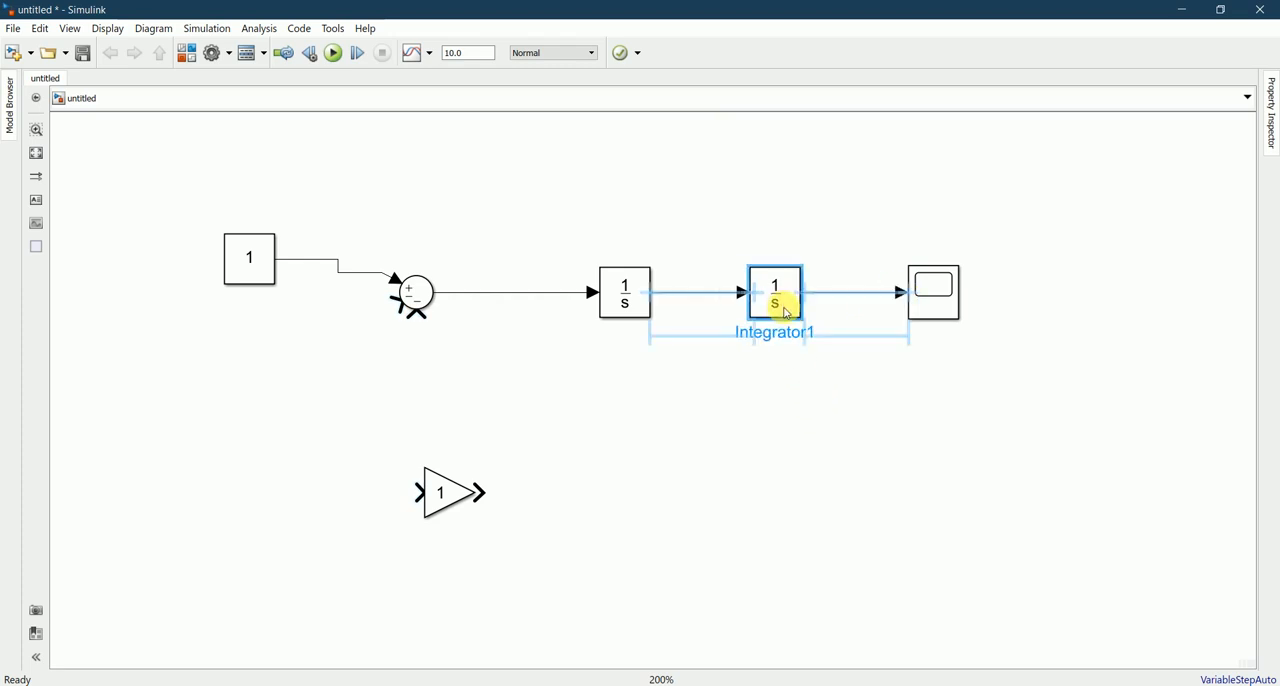
{"action": "left_click", "coordinate": [784, 424]}
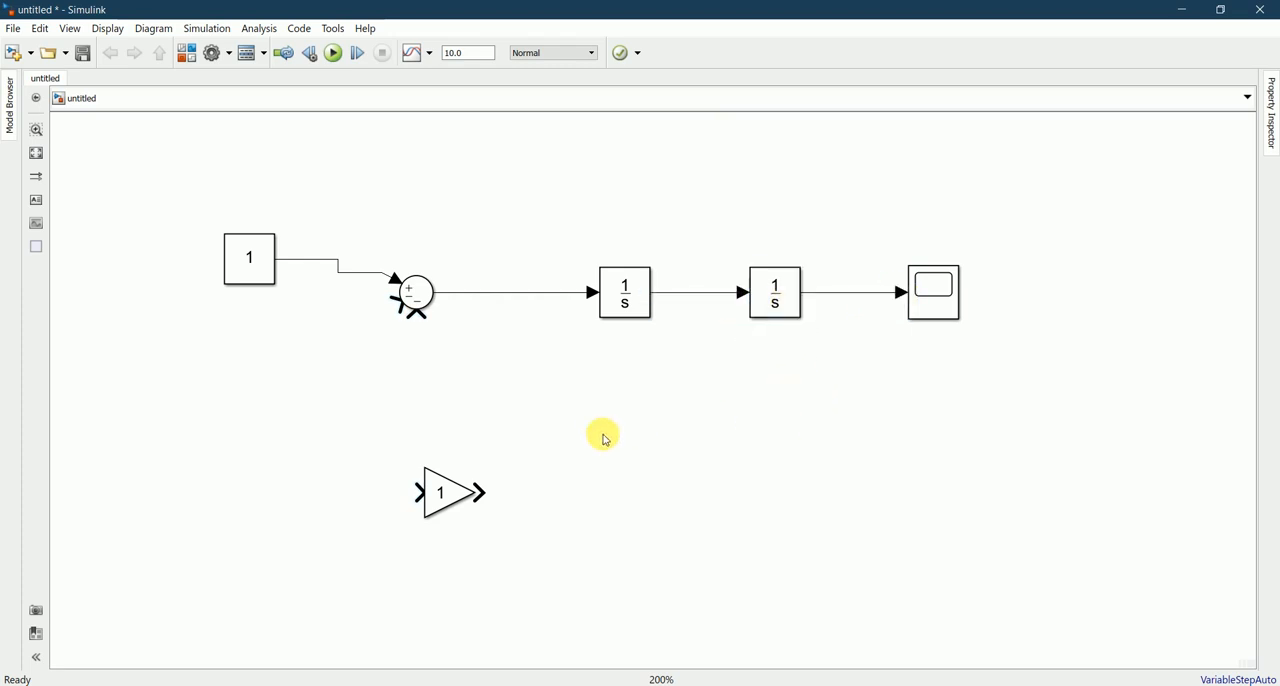
Step: Move the Gain block up to just below the line between the Sum and the first Integrator
{"action": "scroll", "coordinate": [604, 438], "scroll_direction": "down", "scroll_amount": 1}
{"action": "scroll", "coordinate": [604, 438], "scroll_direction": "up", "scroll_amount": 1}
{"action": "left_click", "coordinate": [455, 505]}
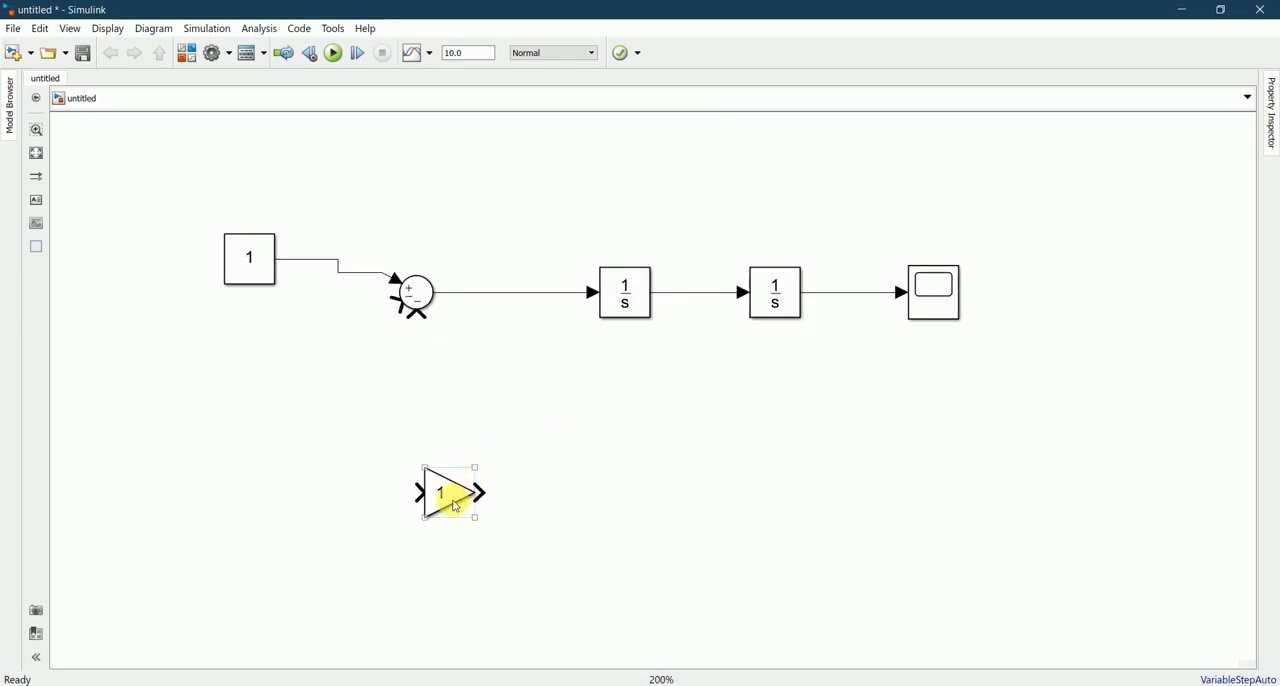
{"action": "left_click_drag", "start_coordinate": [478, 492], "coordinate": [525, 413]}
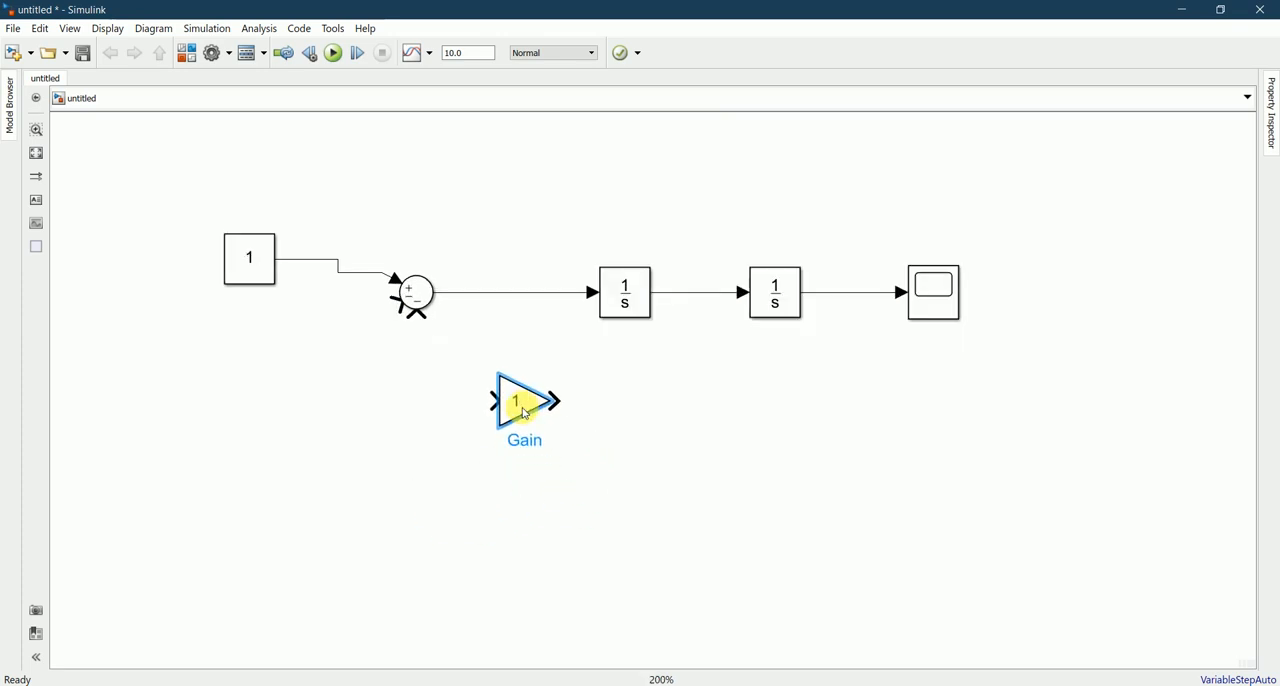
{"action": "left_click", "coordinate": [600, 439]}
Step: Check the dy/dt term of the second-order equation in Notepad and return to the Simulink model
{"action": "left_click", "coordinate": [588, 684]}
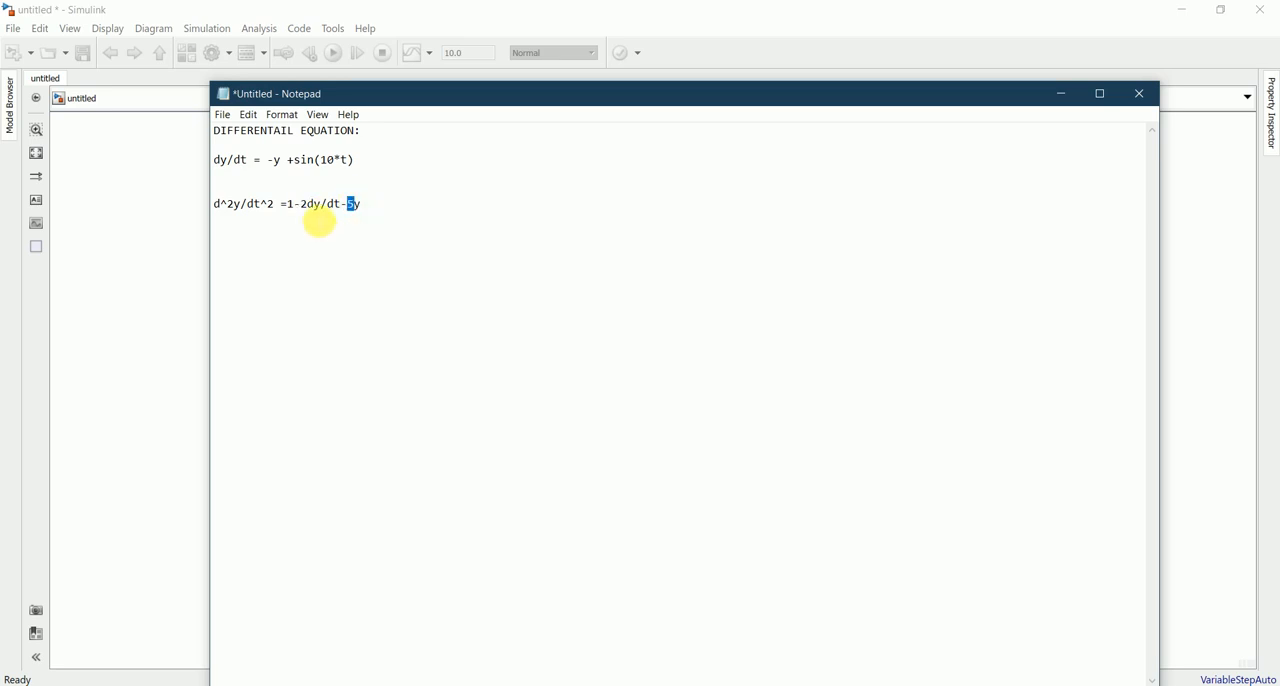
{"action": "left_click_drag", "start_coordinate": [311, 205], "coordinate": [313, 207]}
{"action": "left_click", "coordinate": [336, 207]}
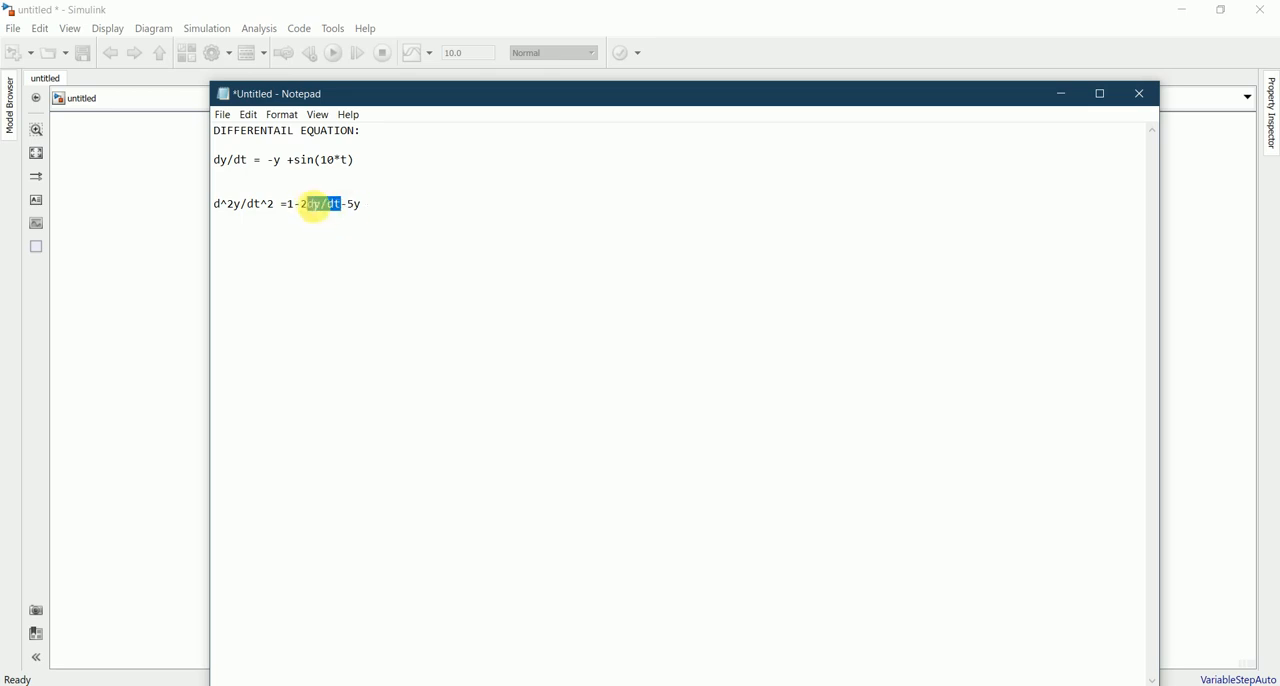
{"action": "left_click", "coordinate": [730, 305]}
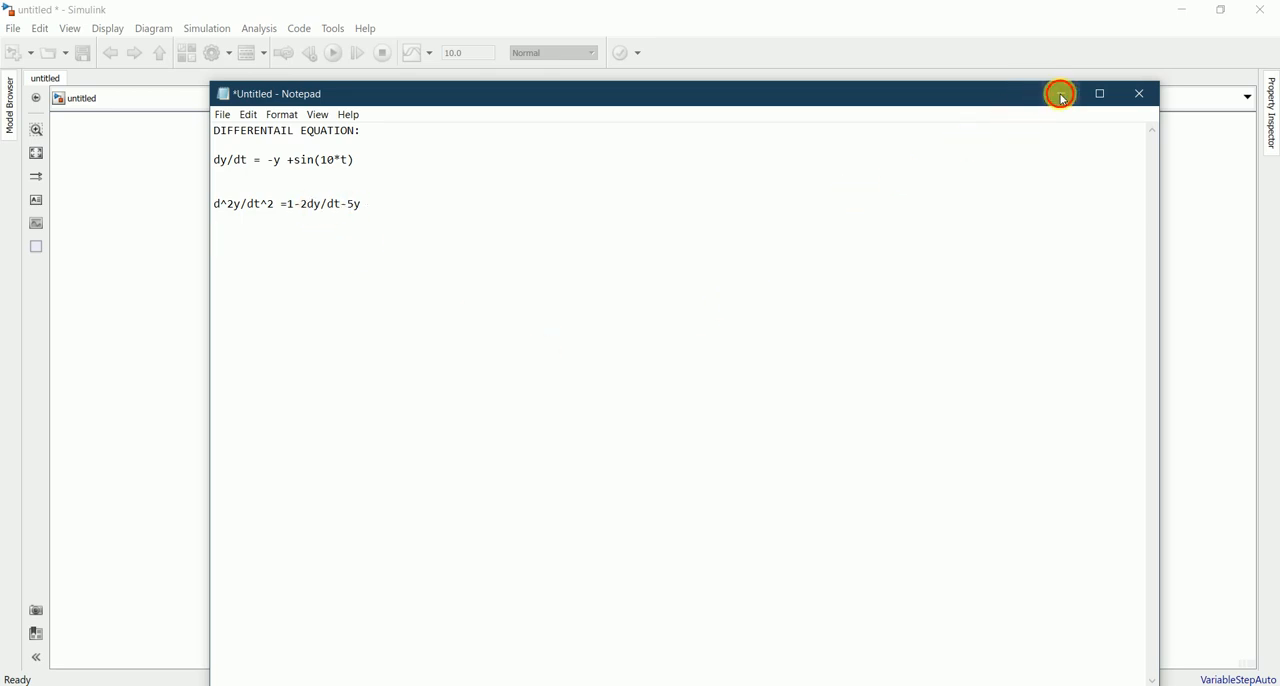
{"action": "left_click", "coordinate": [1060, 94]}
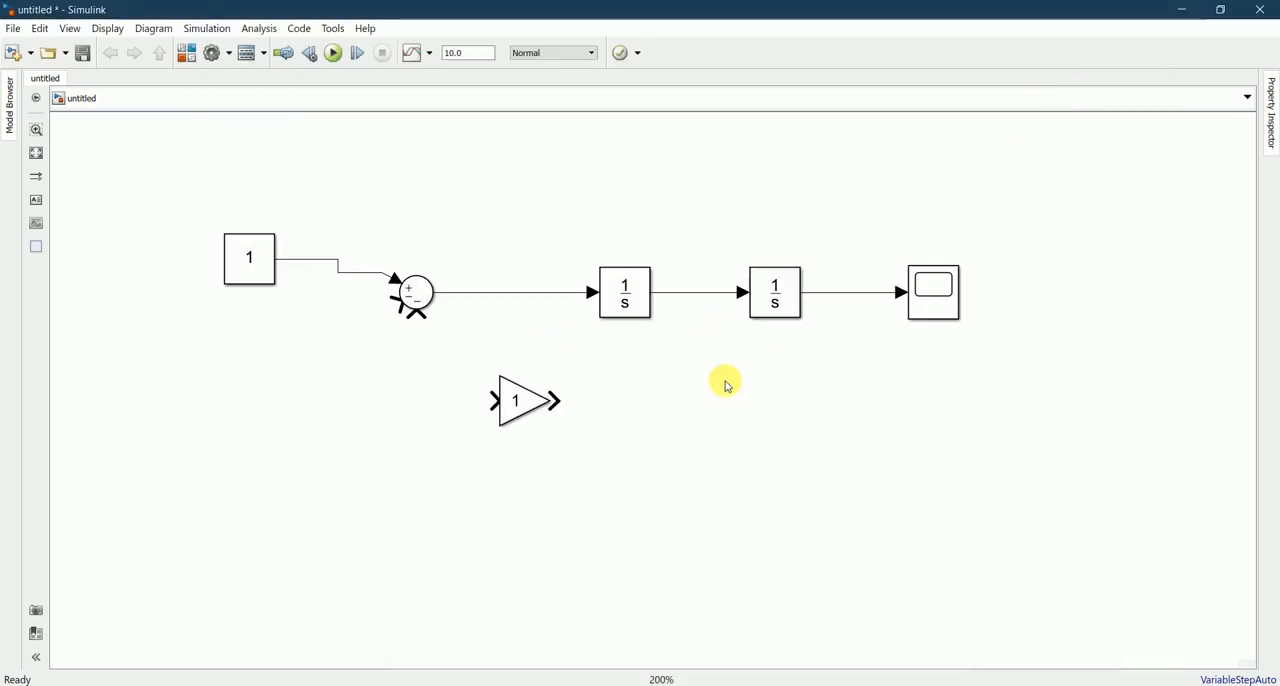
Step: Rotate the Gain block by 180 degrees so that its output faces the Sum block
{"action": "left_click", "coordinate": [527, 397]}
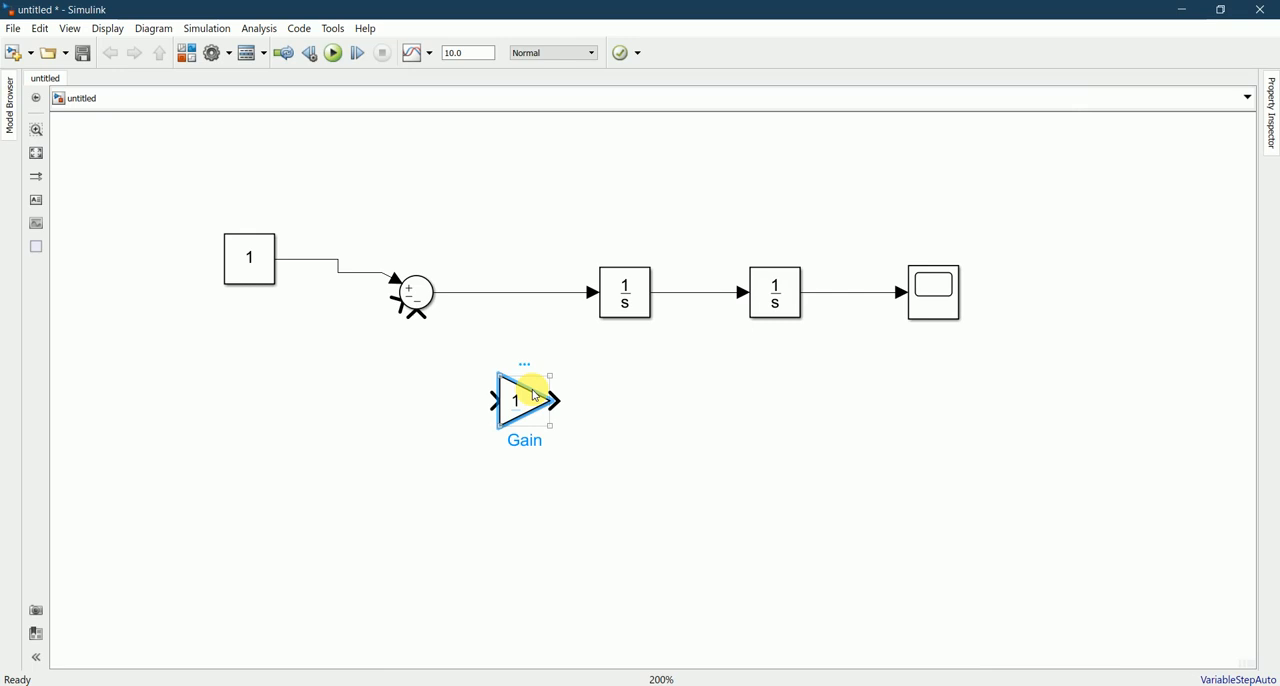
{"action": "key", "text": "ctrl+r"}
{"action": "key", "text": "ctrl+r"}
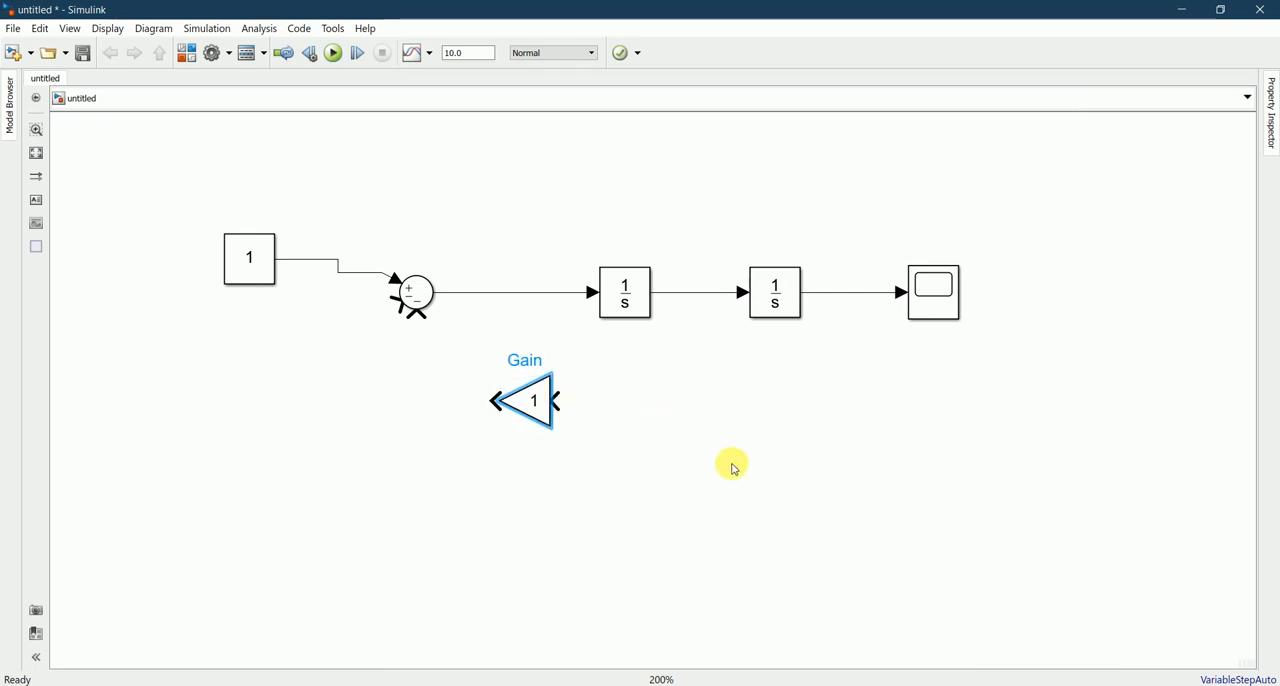
{"action": "left_click", "coordinate": [697, 457]}
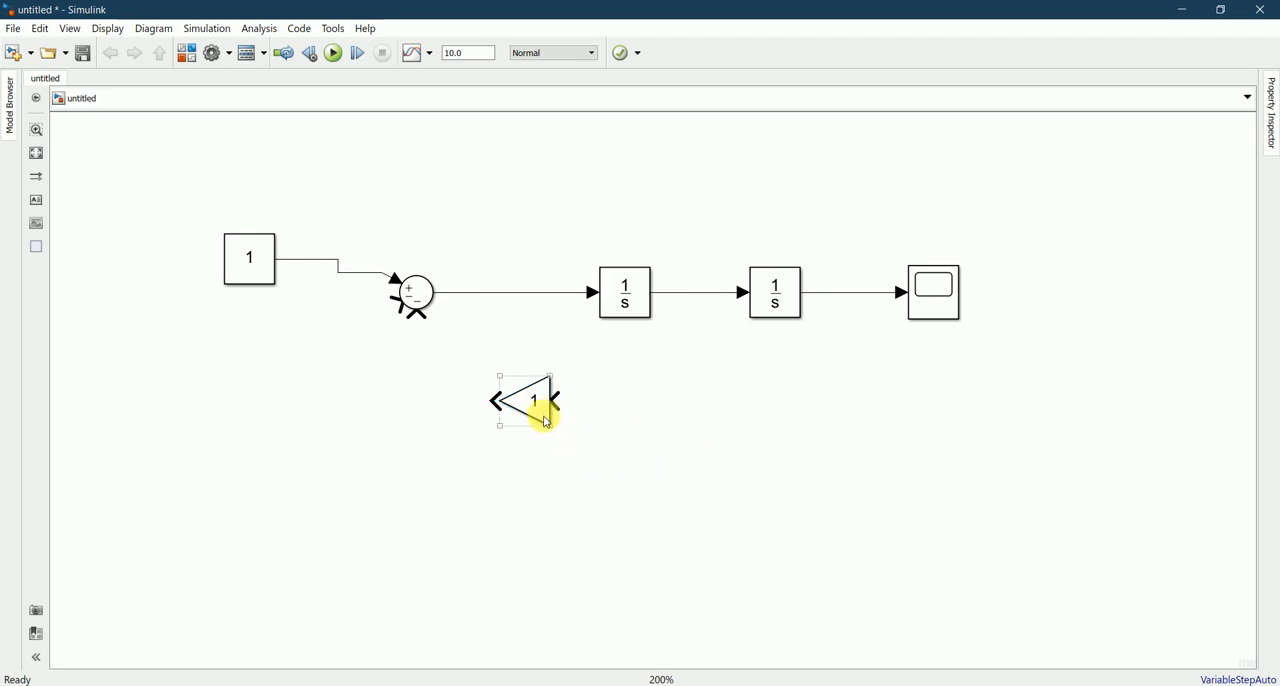
Step: Check the 5y term in Notepad and place a copy of the Gain block directly below the original in Simulink
{"action": "key", "text": "alt+Tab"}
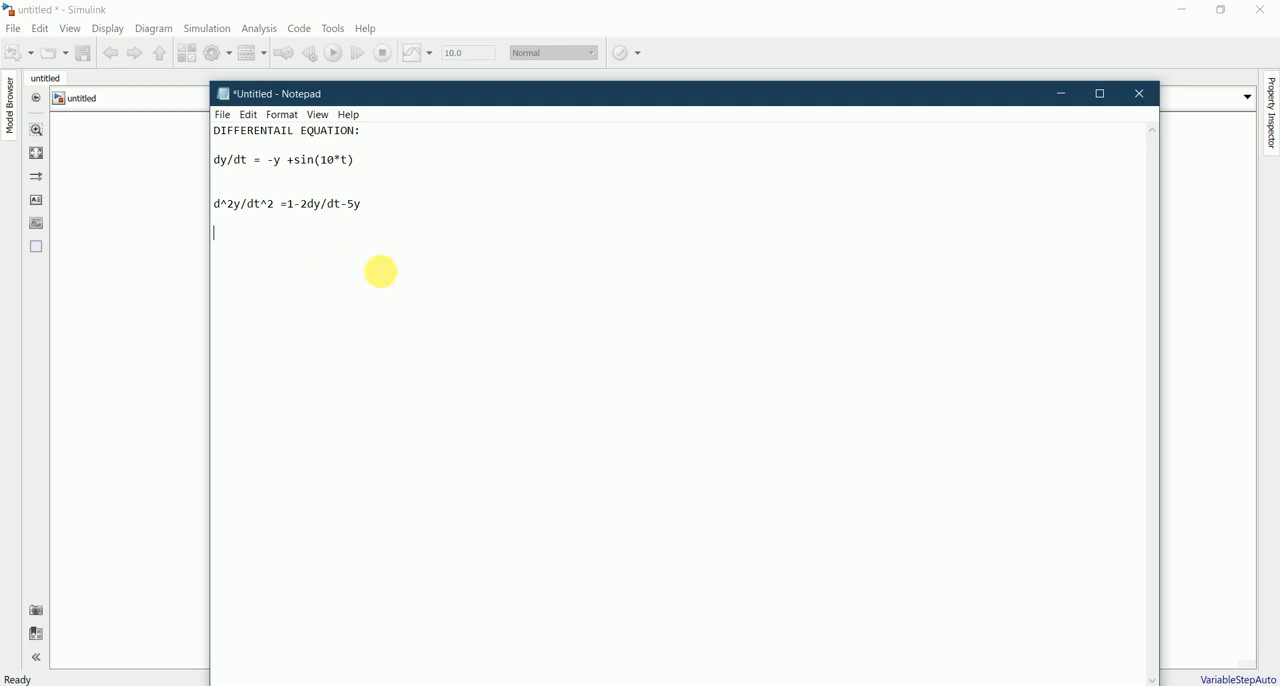
{"action": "left_click_drag", "start_coordinate": [355, 203], "coordinate": [354, 196]}
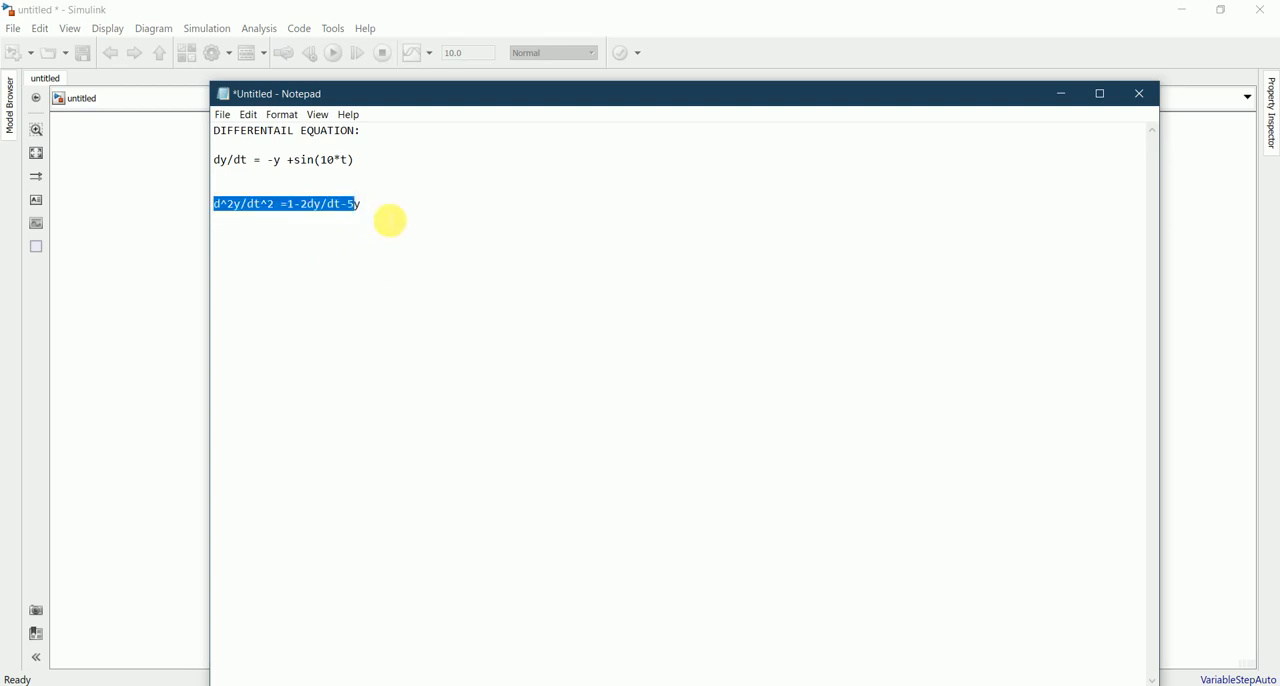
{"action": "left_click", "coordinate": [380, 219]}
{"action": "left_click", "coordinate": [1068, 89]}
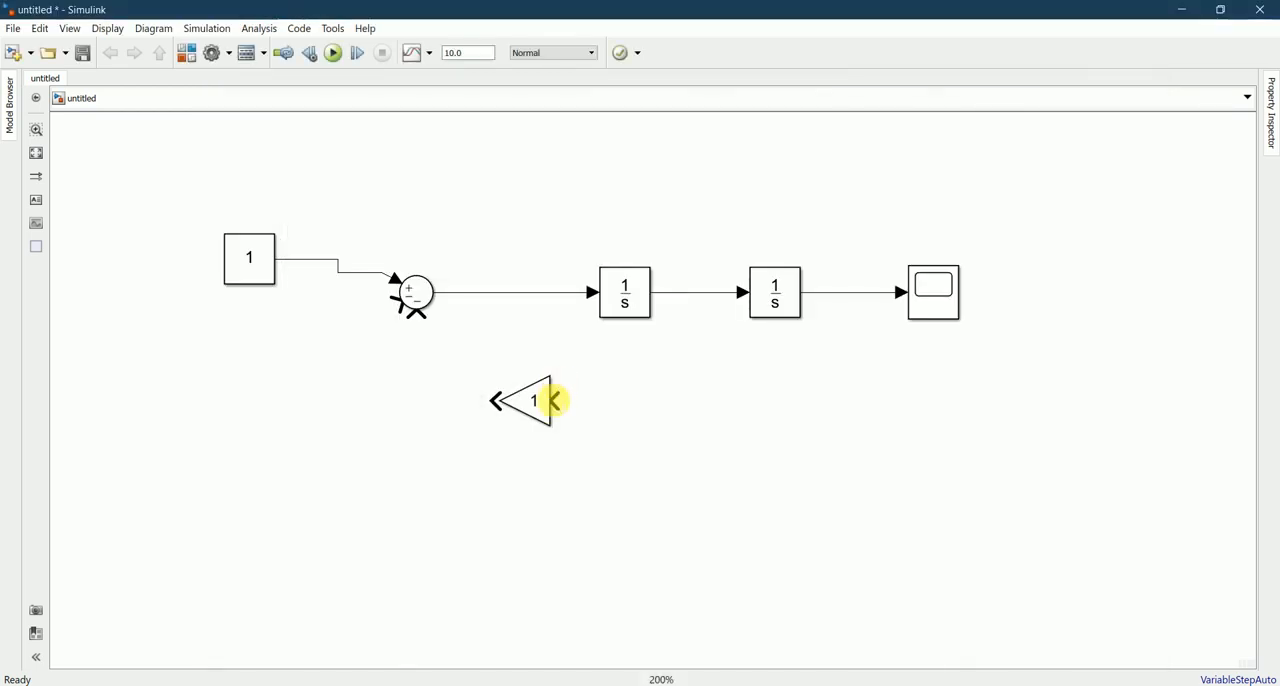
{"action": "left_click", "coordinate": [541, 400]}
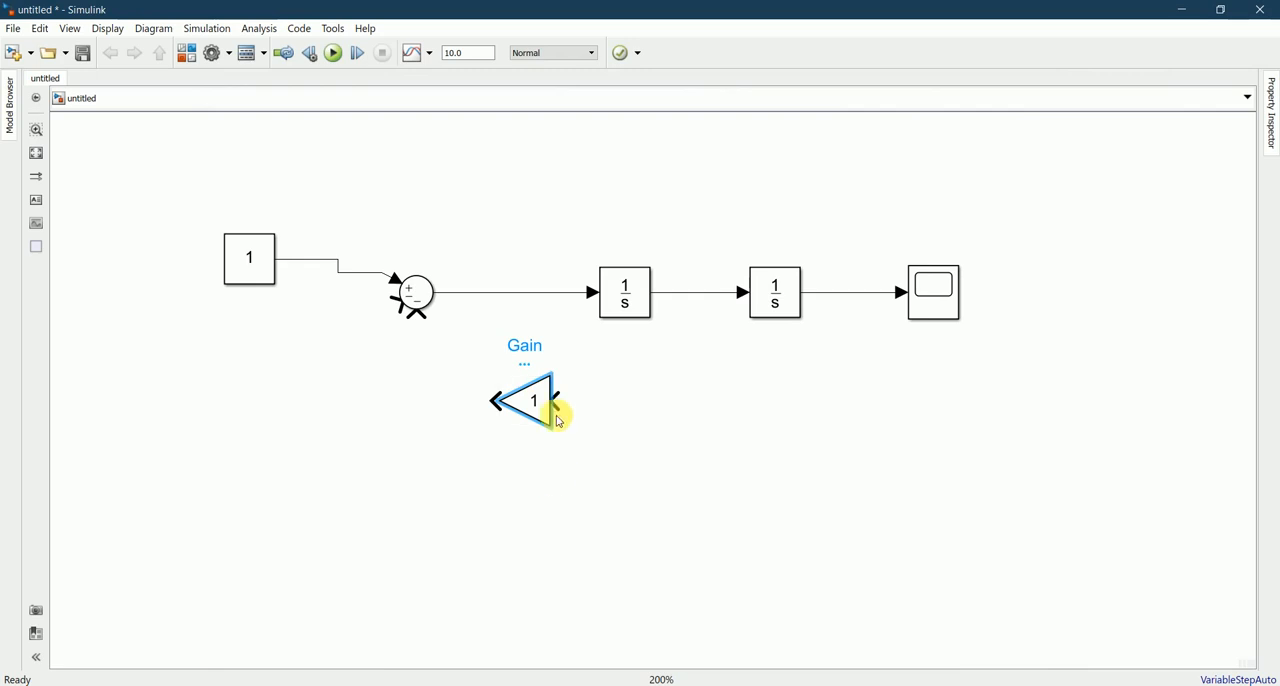
{"action": "left_click_drag", "start_coordinate": [534, 403], "coordinate": [549, 536]}
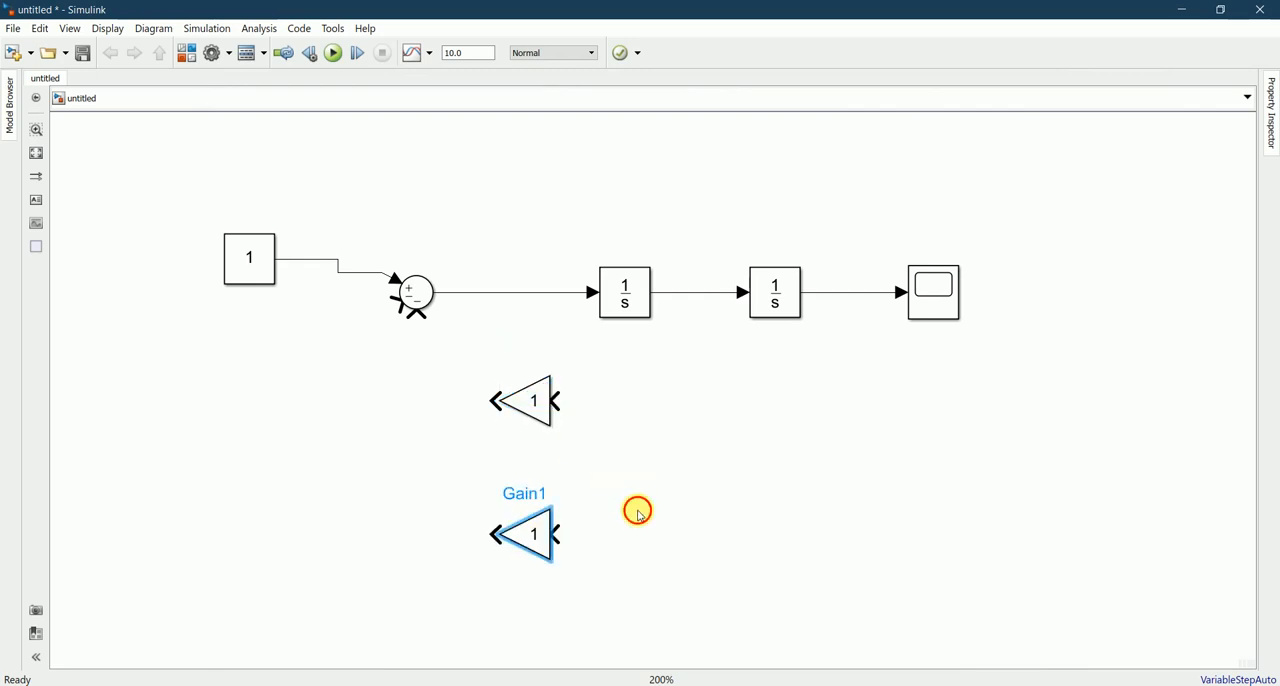
Step: Set the gain of the upper Gain block to 2 and of the lower Gain block to 5
{"action": "double_click", "coordinate": [535, 411]}
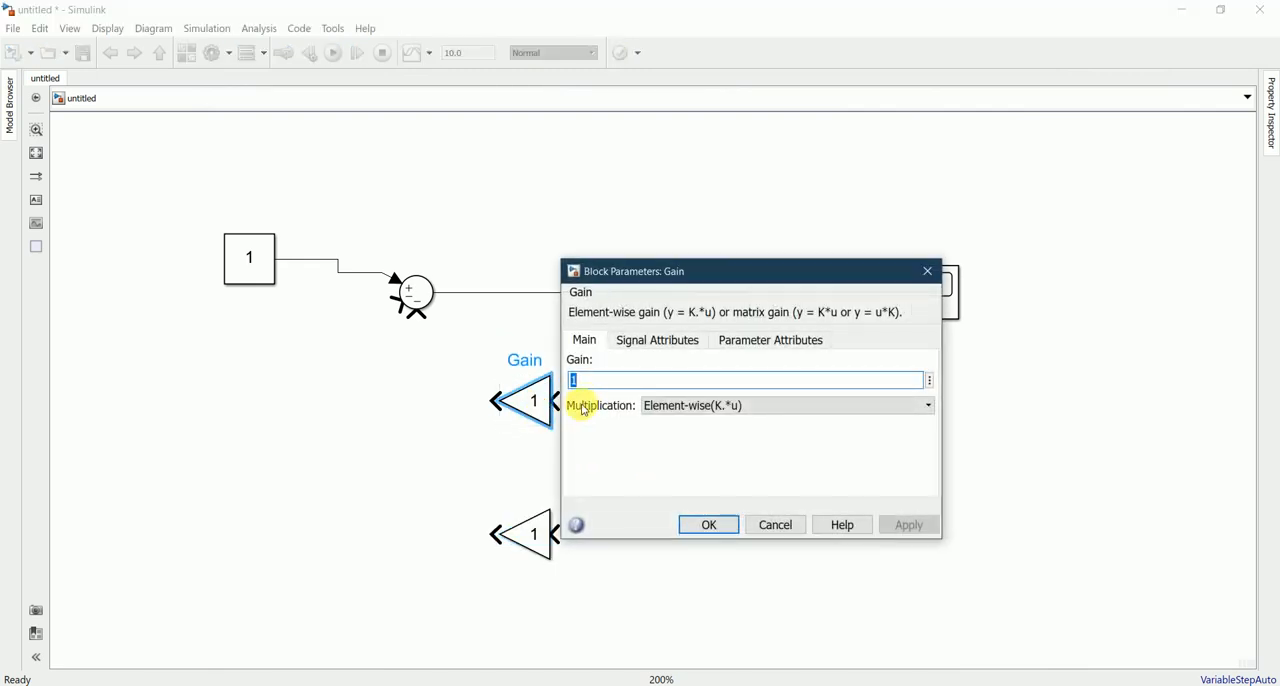
{"action": "type", "text": "2"}
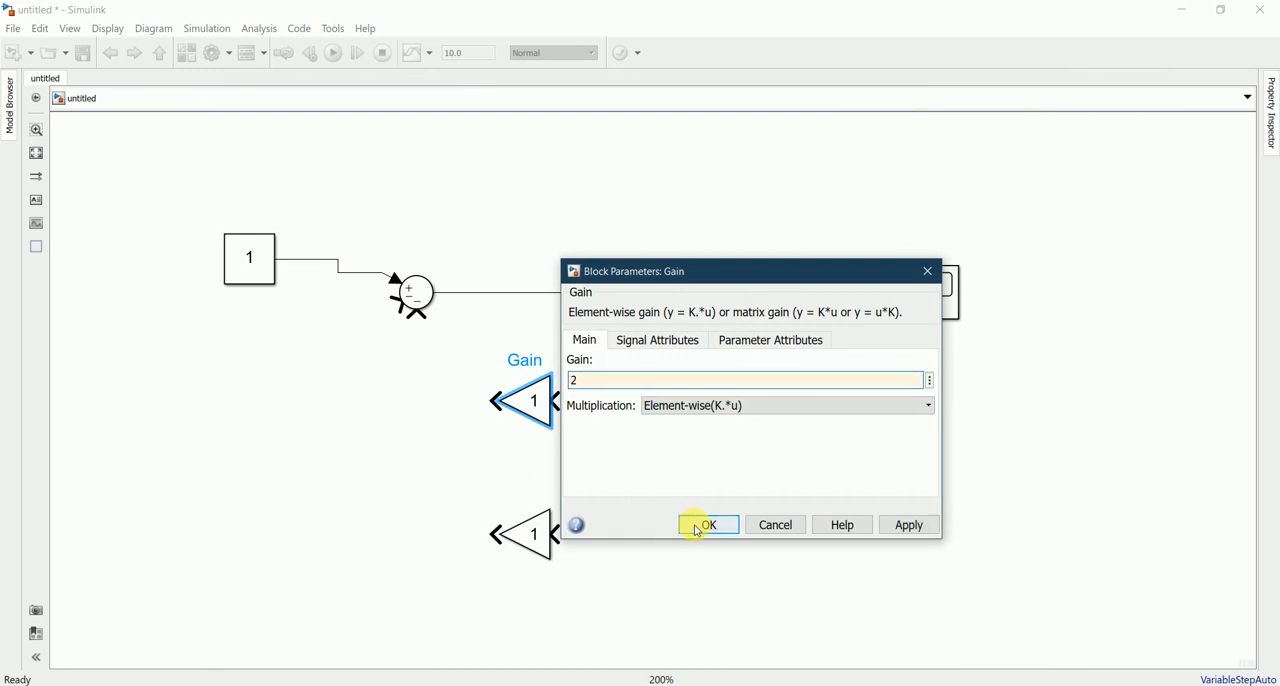
{"action": "left_click", "coordinate": [700, 524]}
{"action": "double_click", "coordinate": [523, 533]}
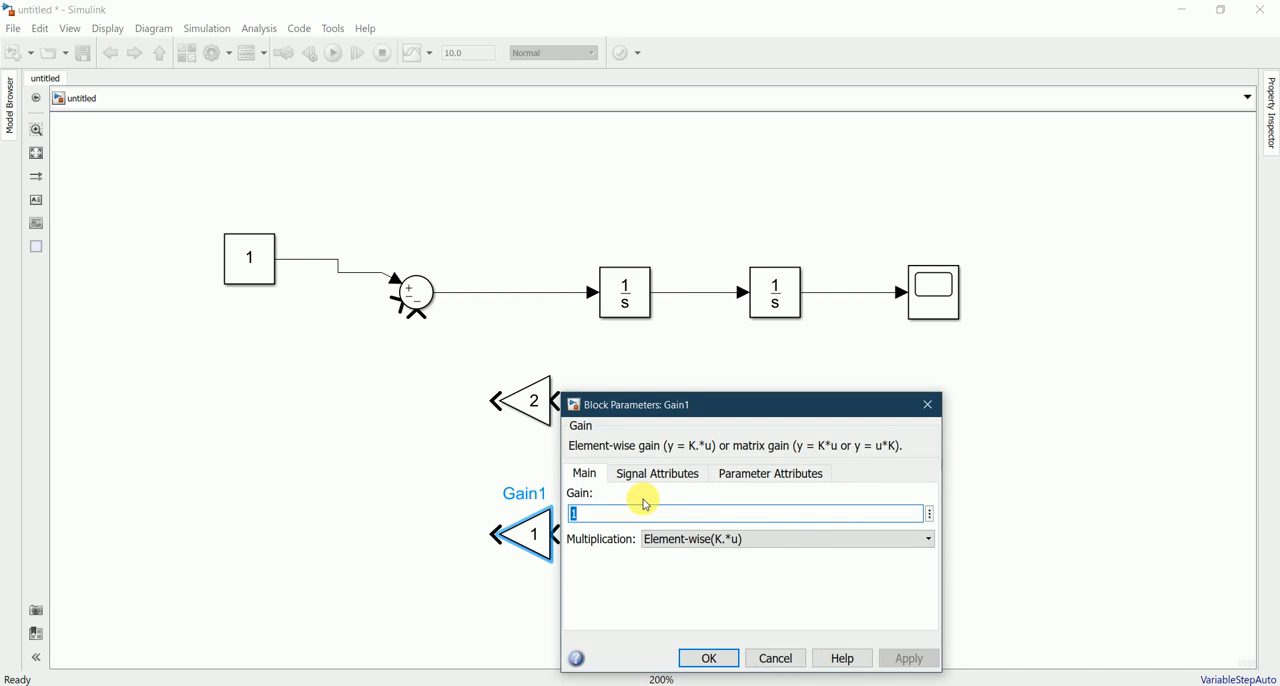
{"action": "type", "text": "5"}
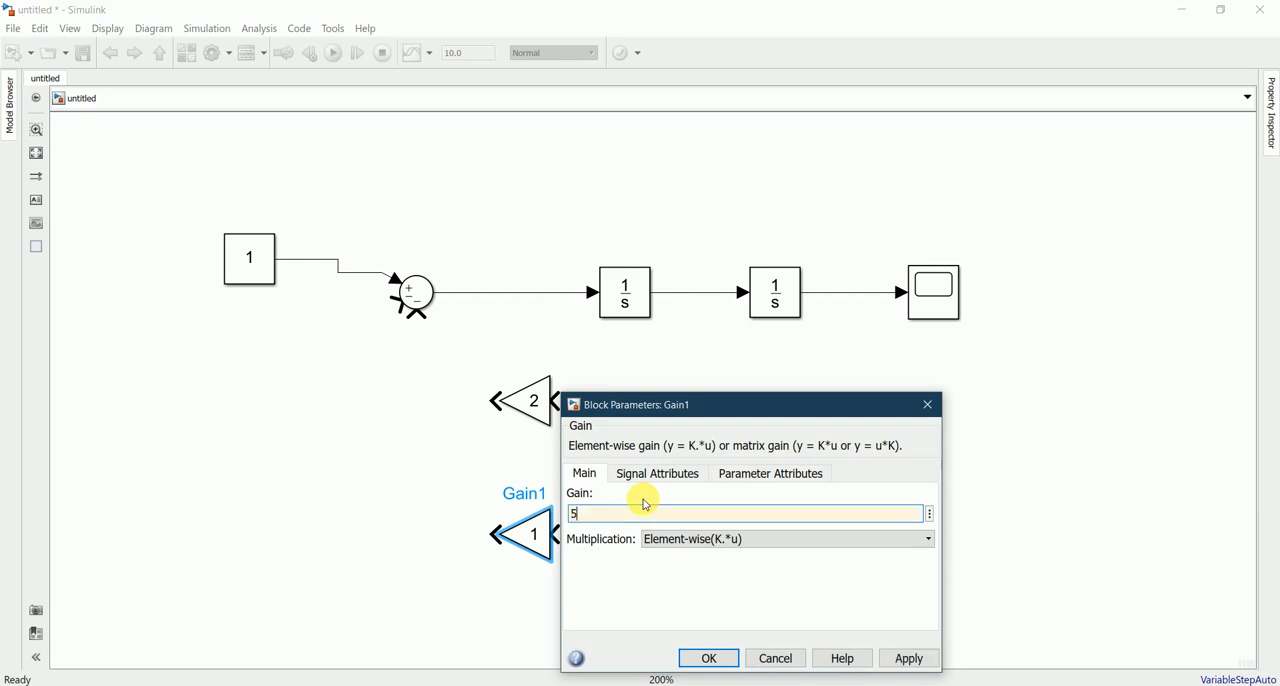
{"action": "left_click", "coordinate": [710, 657]}
{"action": "left_click", "coordinate": [701, 521]}
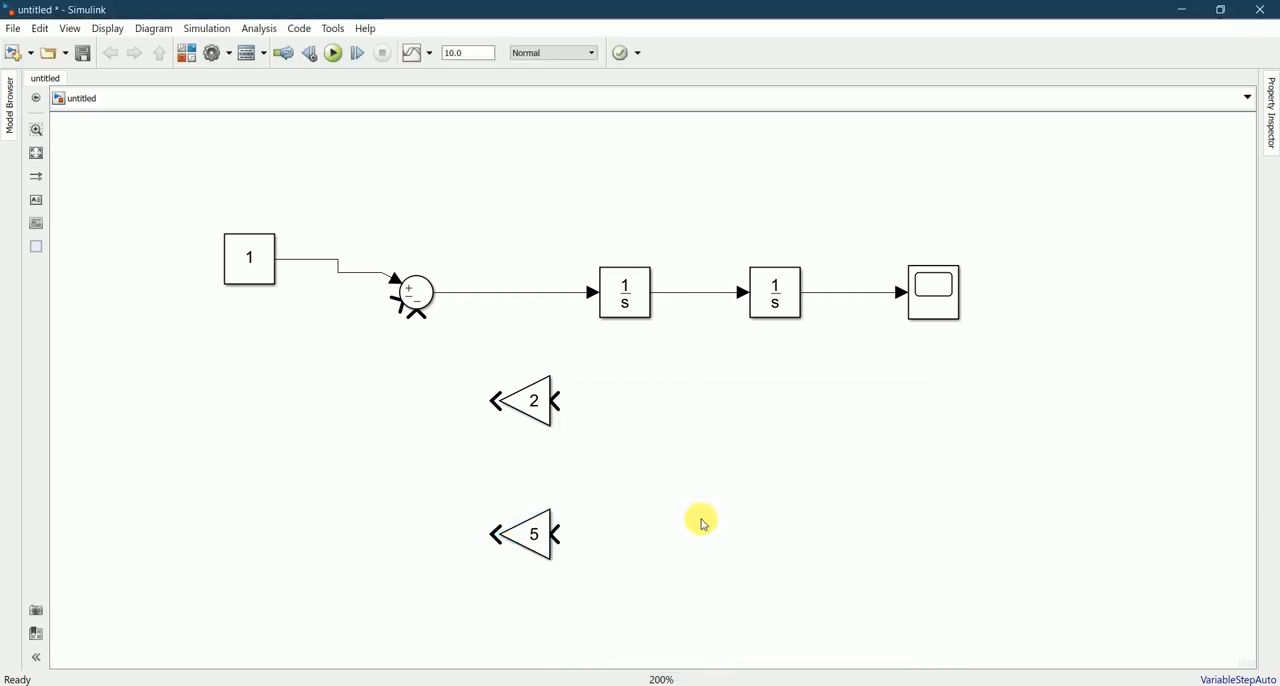
Step: Move the upper Gain block down slightly, keeping it vertically aligned with the lower Gain block
{"action": "left_click", "coordinate": [530, 432]}
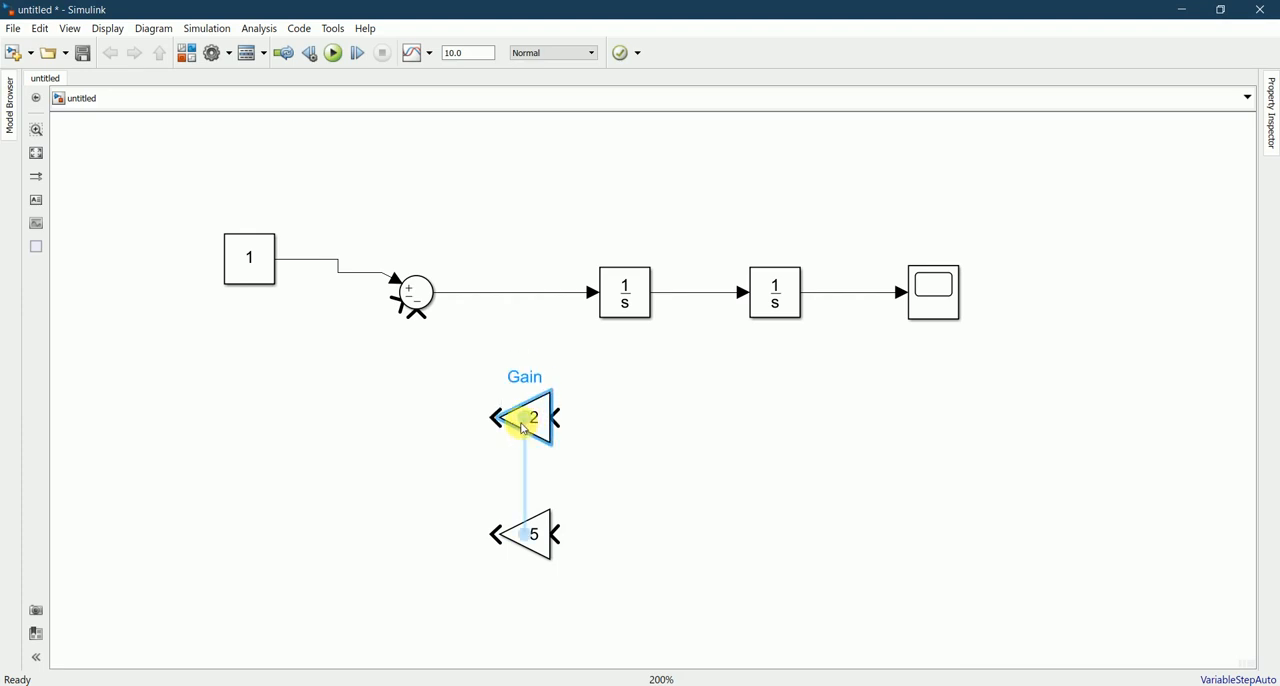
{"action": "left_click", "coordinate": [737, 492]}
{"action": "left_click", "coordinate": [540, 535]}
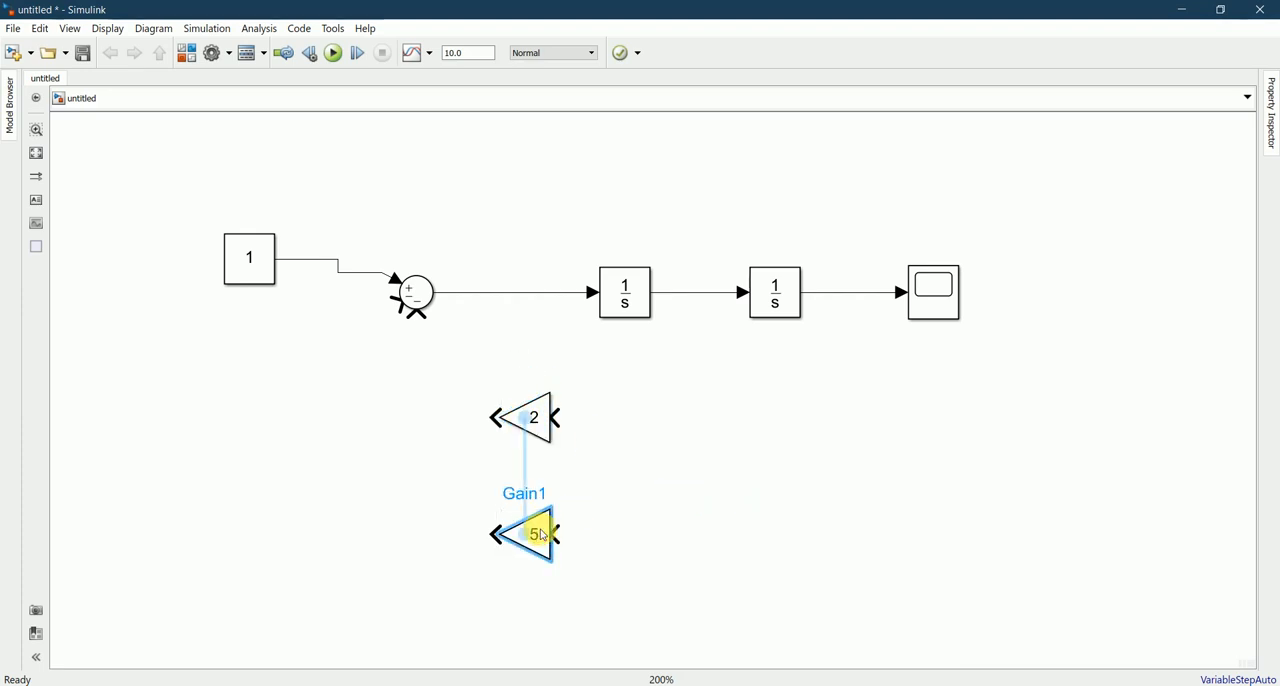
{"action": "left_click", "coordinate": [663, 491]}
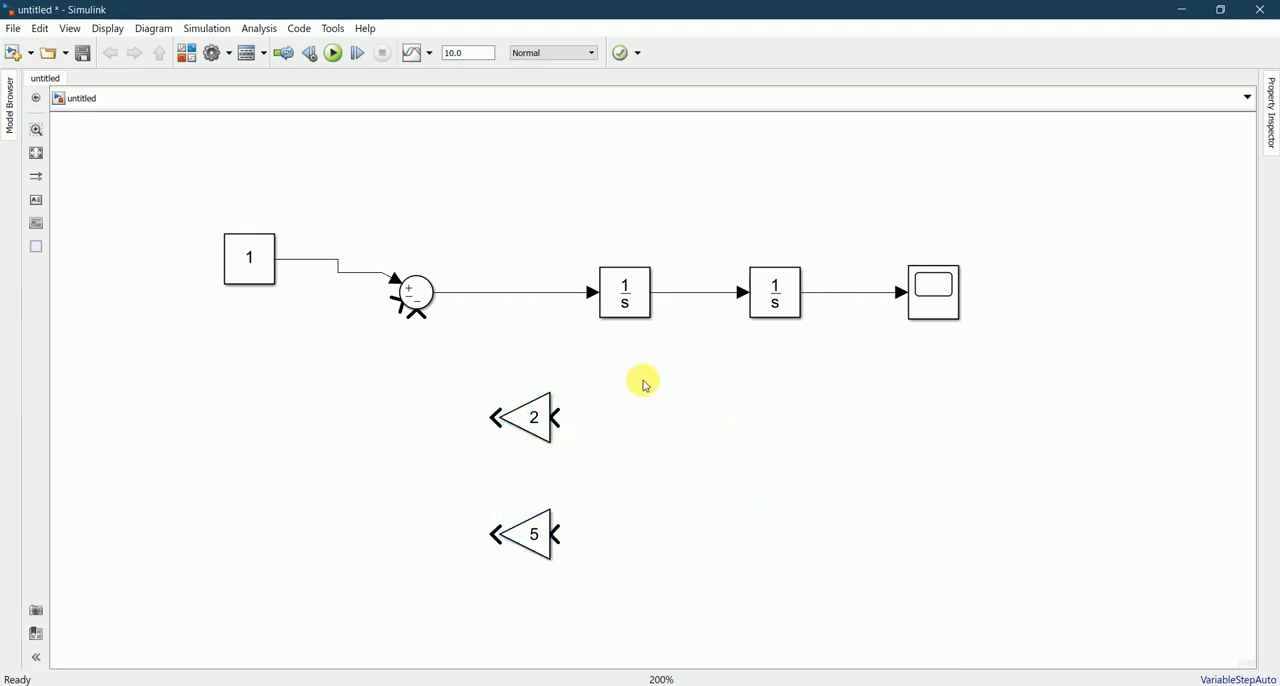
Step: Branch the first Integrator's output to the input of Gain 2, centring the branch between the Integrators, and the second Integrator's output to Gain 5
{"action": "mouse_move", "coordinate": [676, 298]}
{"action": "left_mouse_down"}
{"action": "mouse_move", "coordinate": [603, 432]}
{"action": "mouse_move", "coordinate": [560, 420]}
{"action": "left_mouse_up"}
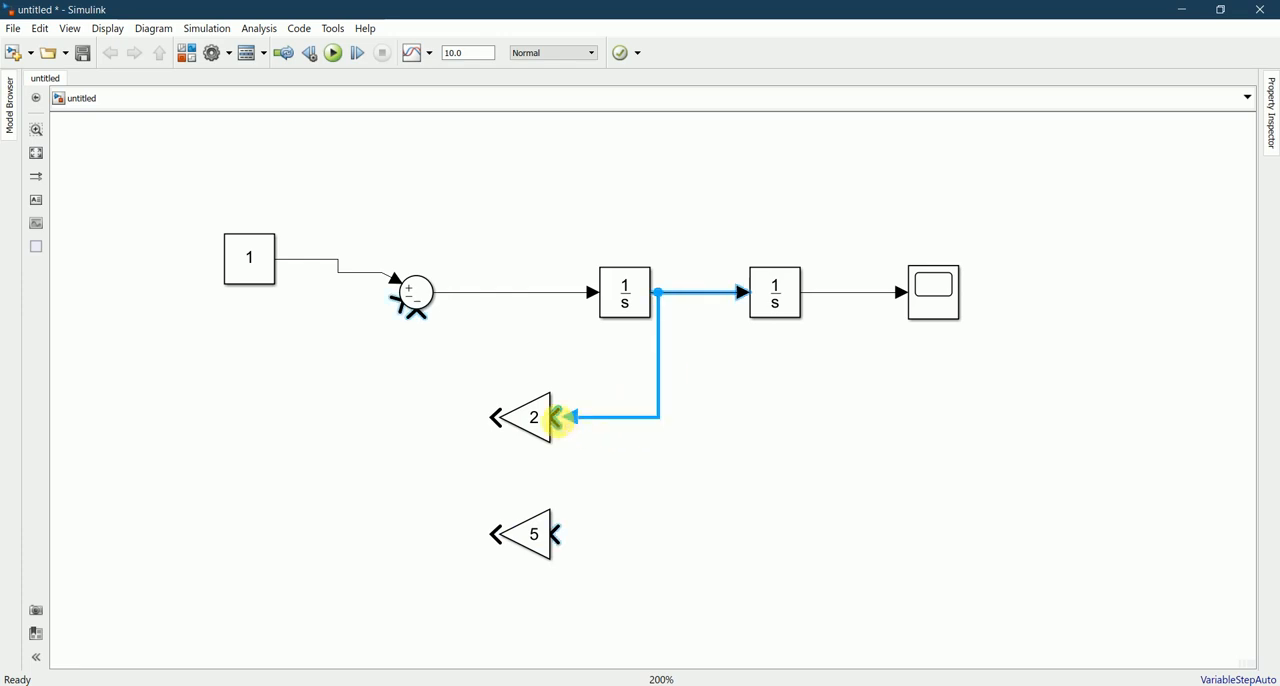
{"action": "left_click", "coordinate": [676, 369]}
{"action": "left_click_drag", "start_coordinate": [660, 358], "coordinate": [679, 358]}
{"action": "left_click", "coordinate": [737, 389]}
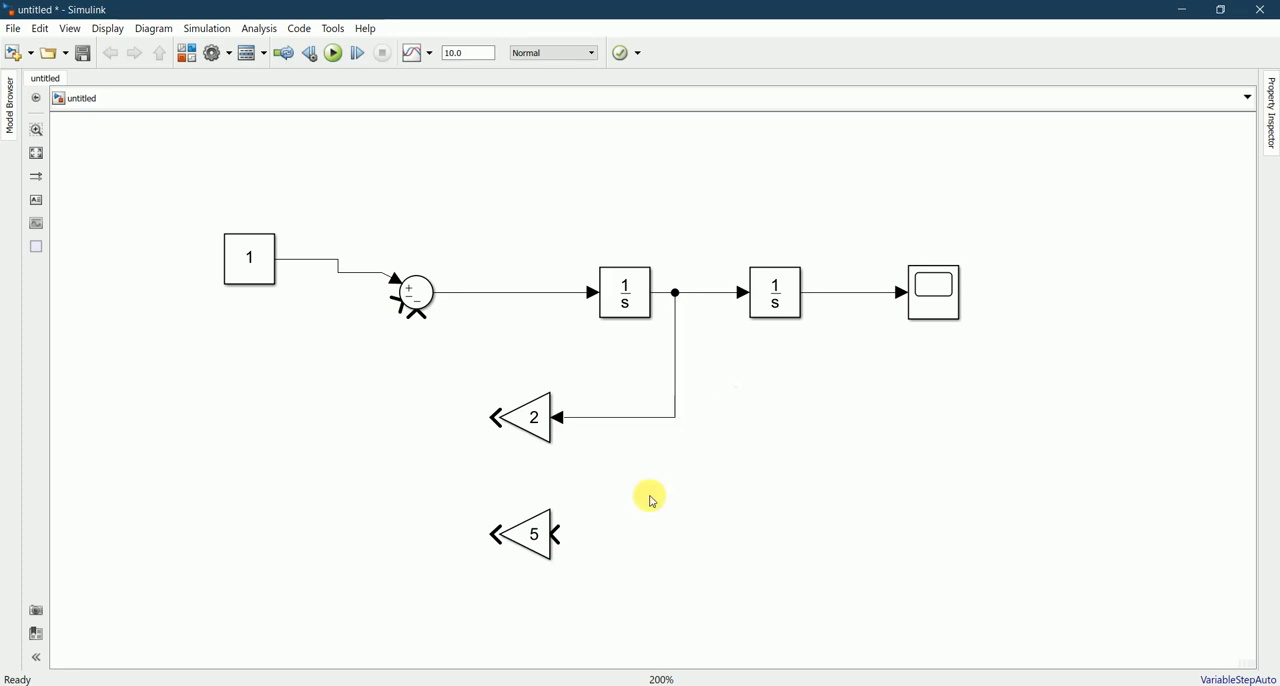
{"action": "mouse_move", "coordinate": [833, 298]}
{"action": "left_mouse_down"}
{"action": "mouse_move", "coordinate": [797, 486]}
{"action": "mouse_move", "coordinate": [614, 543]}
{"action": "mouse_move", "coordinate": [562, 535]}
{"action": "left_mouse_up"}
{"action": "left_click", "coordinate": [648, 546]}
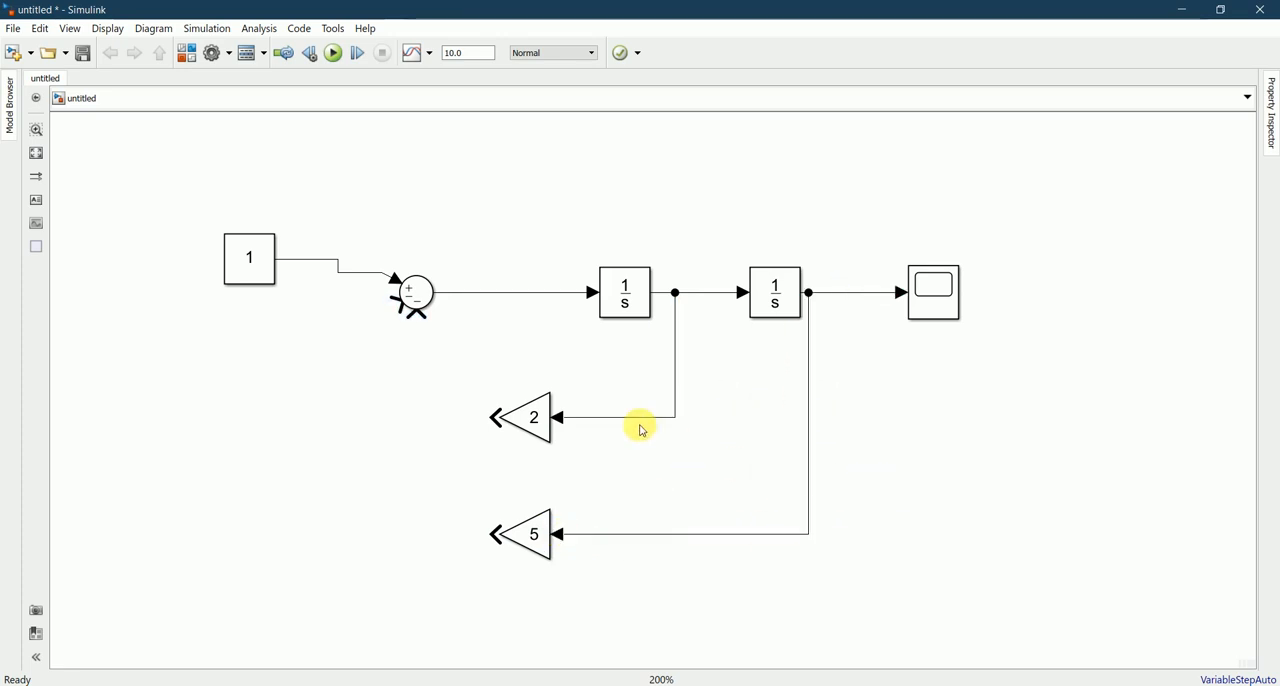
Step: Connect the Gain 2 output to the Sum's bottom minus input and Gain 5 to the remaining minus input, checking the equation's terms in Notepad
{"action": "left_click", "coordinate": [500, 418]}
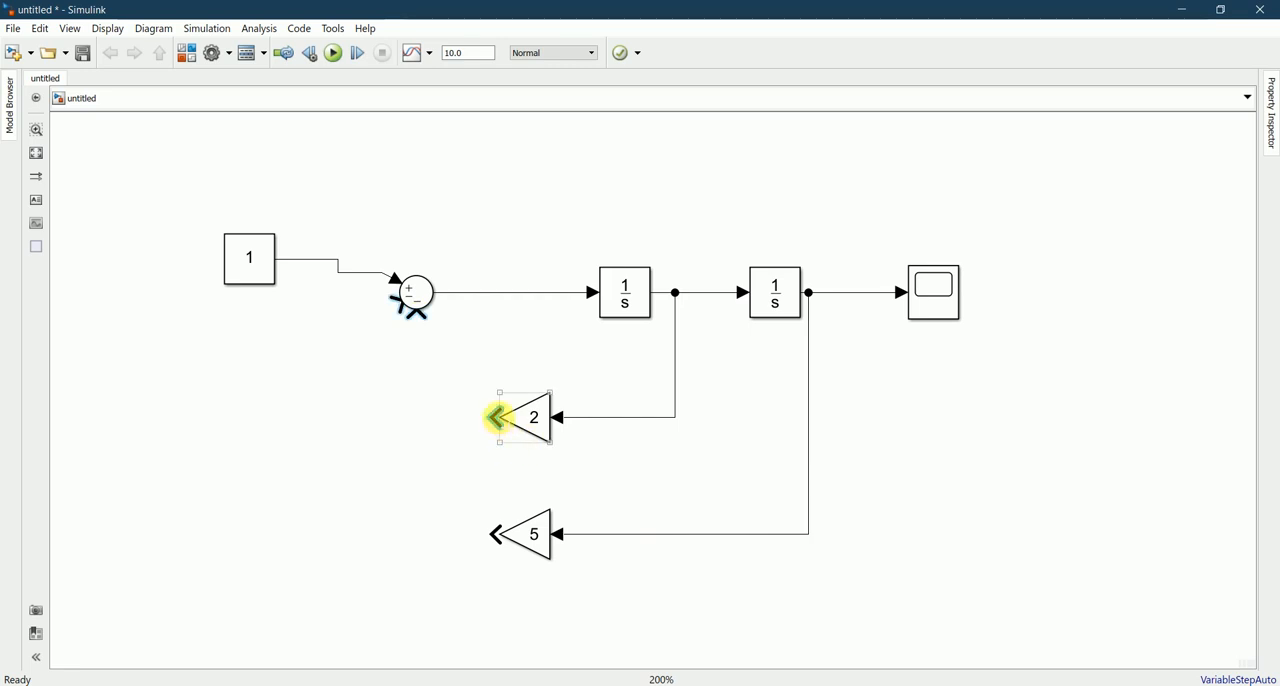
{"action": "mouse_move", "coordinate": [500, 418]}
{"action": "left_mouse_down"}
{"action": "mouse_move", "coordinate": [417, 334]}
{"action": "mouse_move", "coordinate": [417, 317]}
{"action": "left_mouse_up"}
{"action": "left_click", "coordinate": [557, 684]}
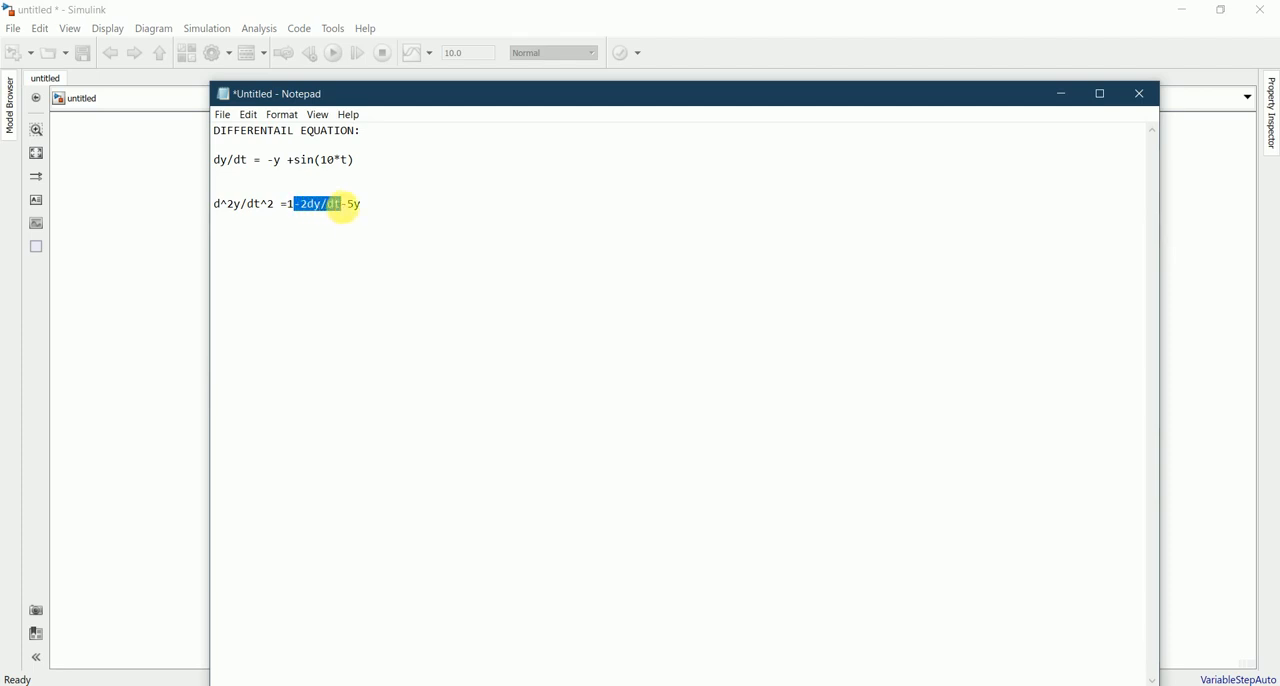
{"action": "left_click_drag", "start_coordinate": [348, 208], "coordinate": [364, 209]}
{"action": "left_click", "coordinate": [446, 266]}
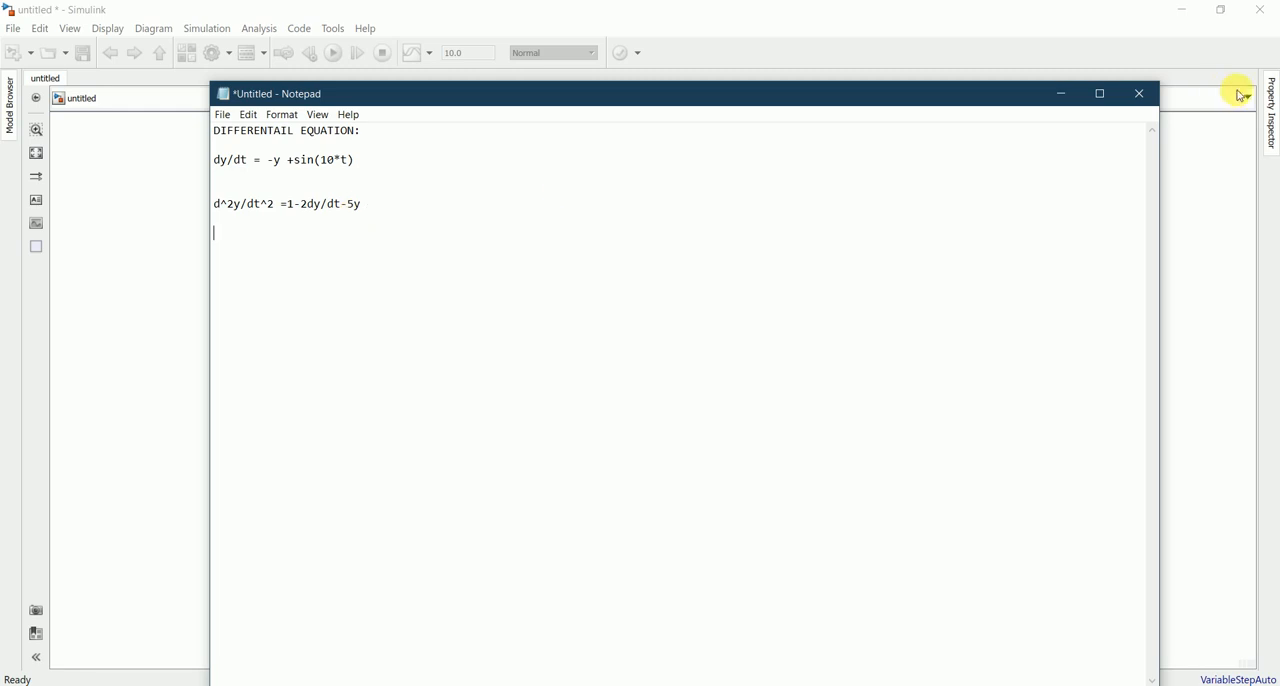
{"action": "left_click", "coordinate": [1061, 94]}
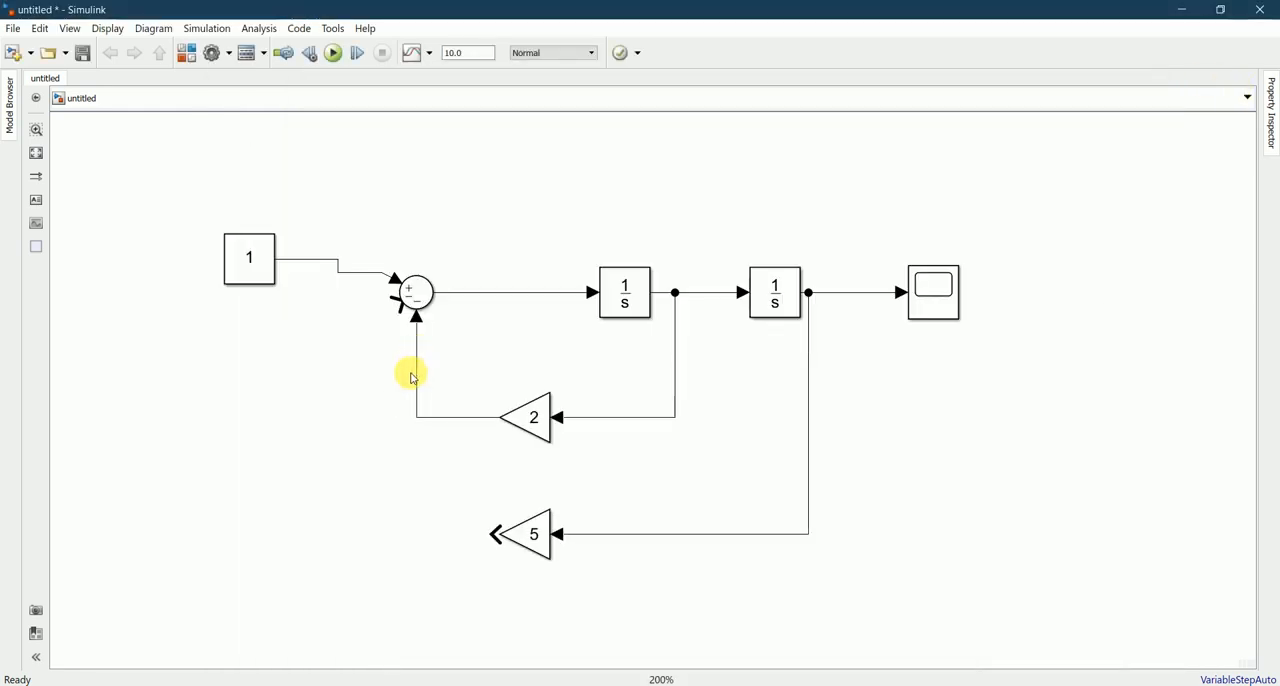
{"action": "left_click", "coordinate": [494, 535]}
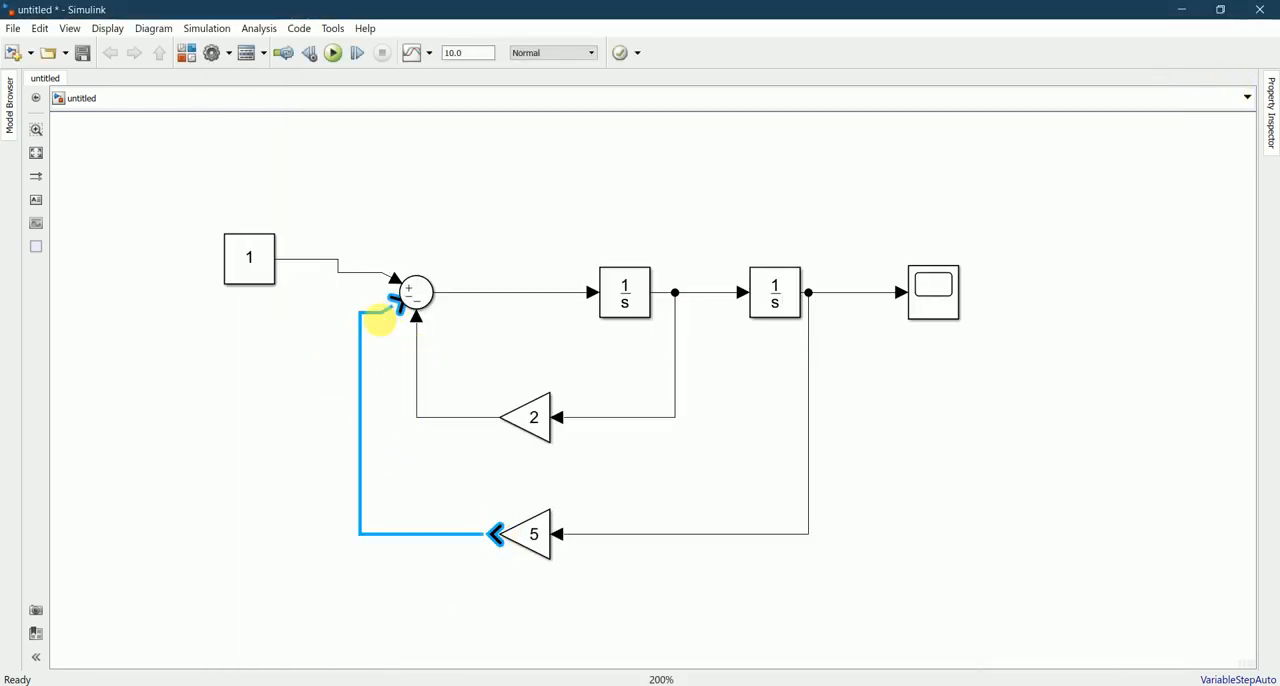
{"action": "left_click", "coordinate": [381, 317]}
{"action": "left_click", "coordinate": [424, 292]}
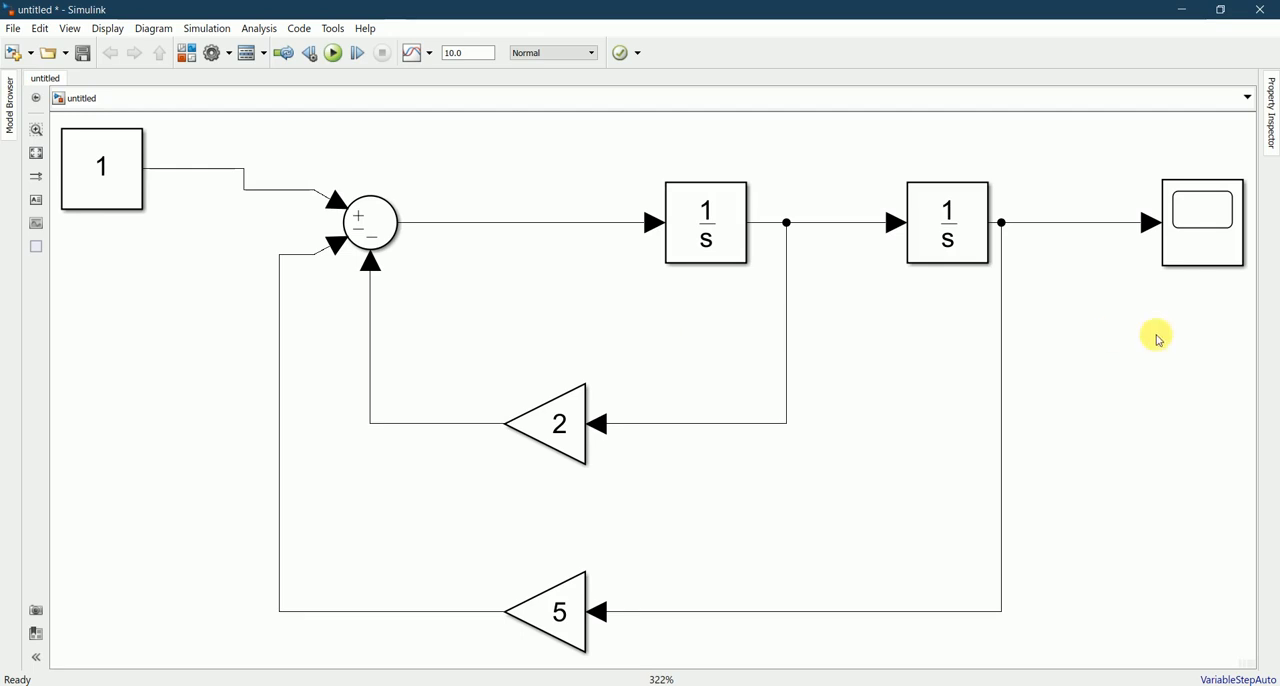
Step: Run the simulation with a stop time of 10.0, view the response in the Scope, and close the Scope window
{"action": "left_click", "coordinate": [146, 196]}
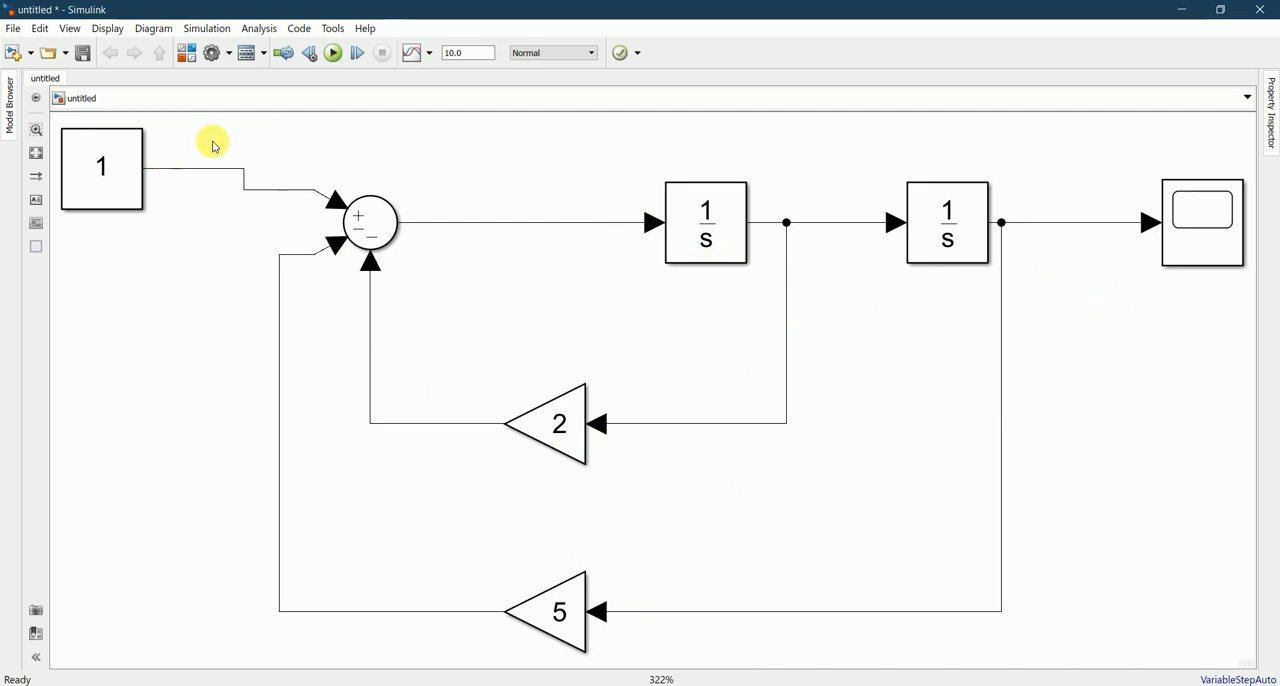
{"action": "left_click", "coordinate": [336, 56]}
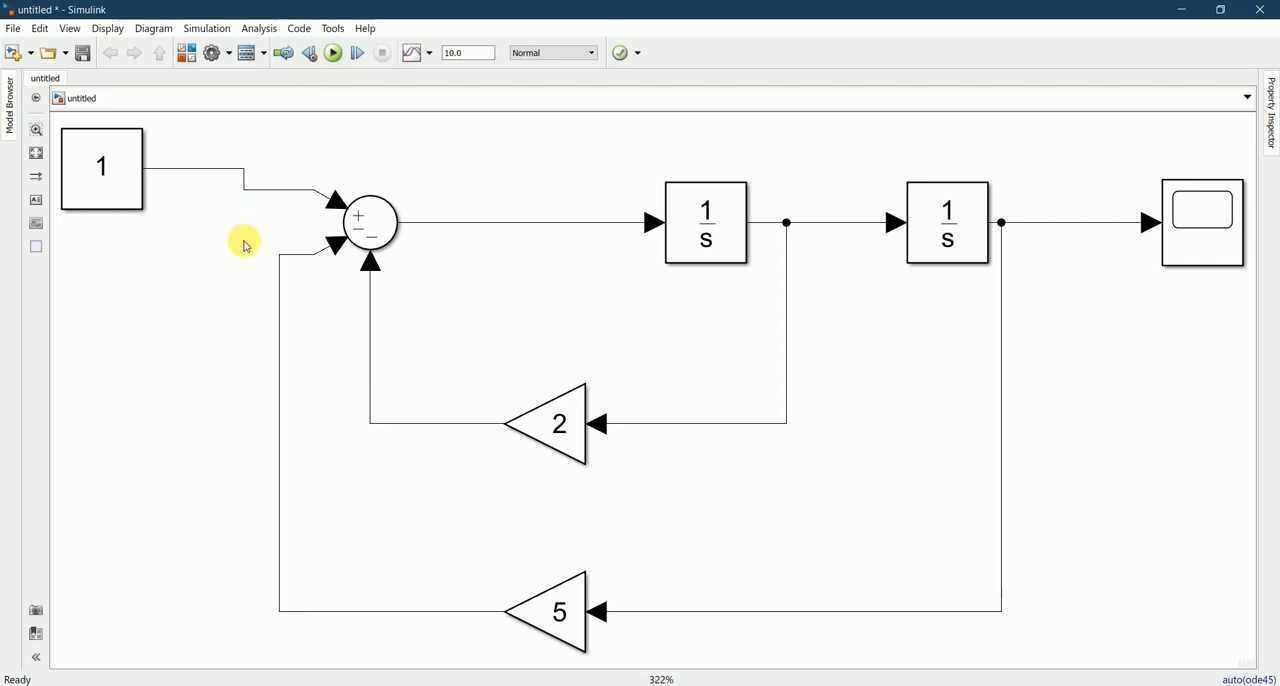
{"action": "left_click", "coordinate": [1190, 244]}
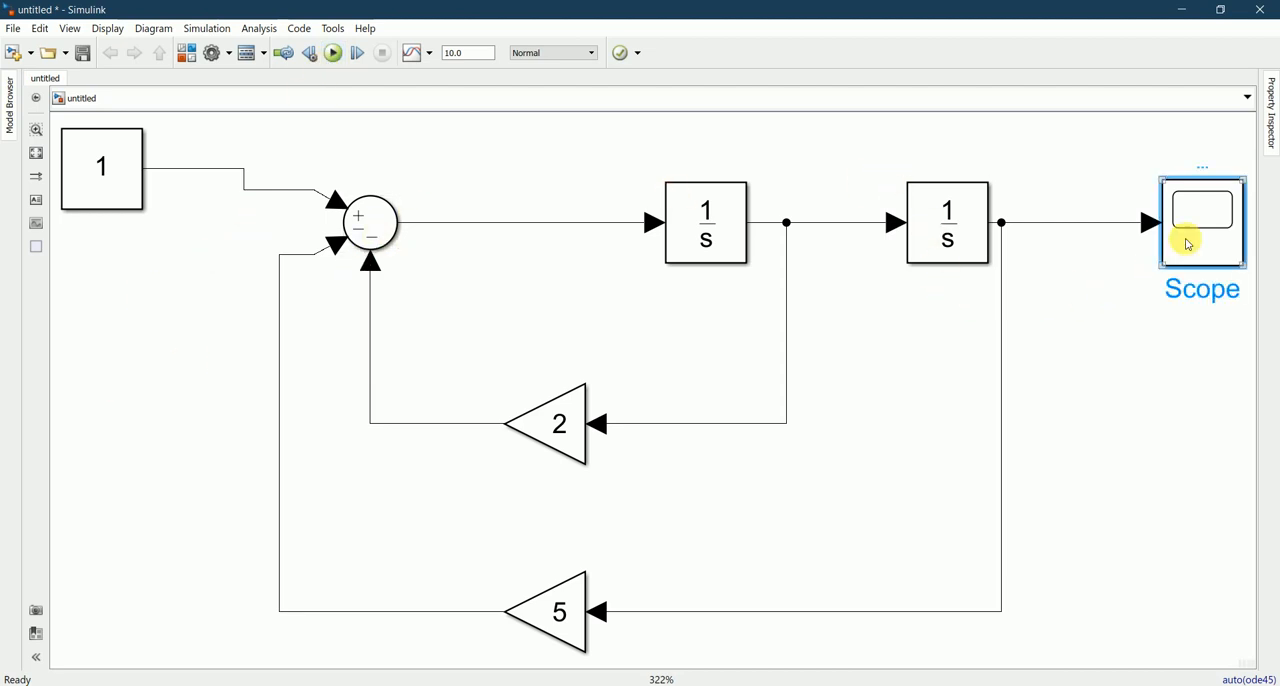
{"action": "double_click", "coordinate": [1190, 244]}
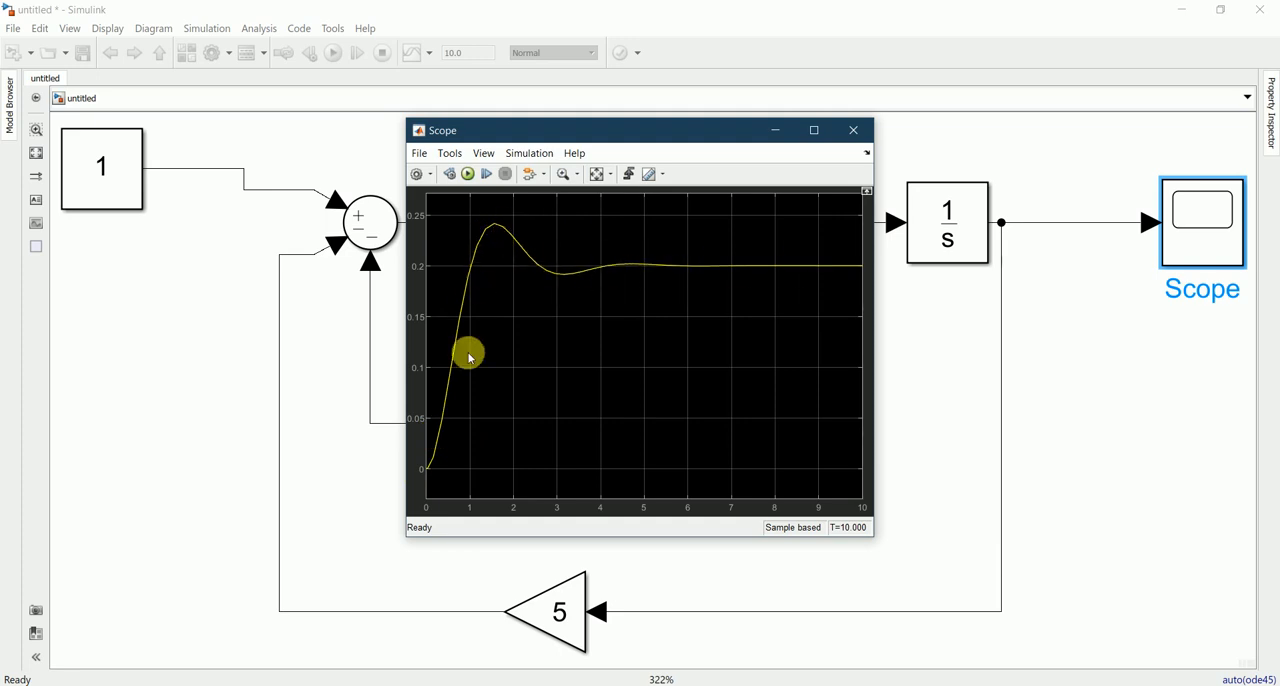
{"action": "left_click", "coordinate": [853, 133]}
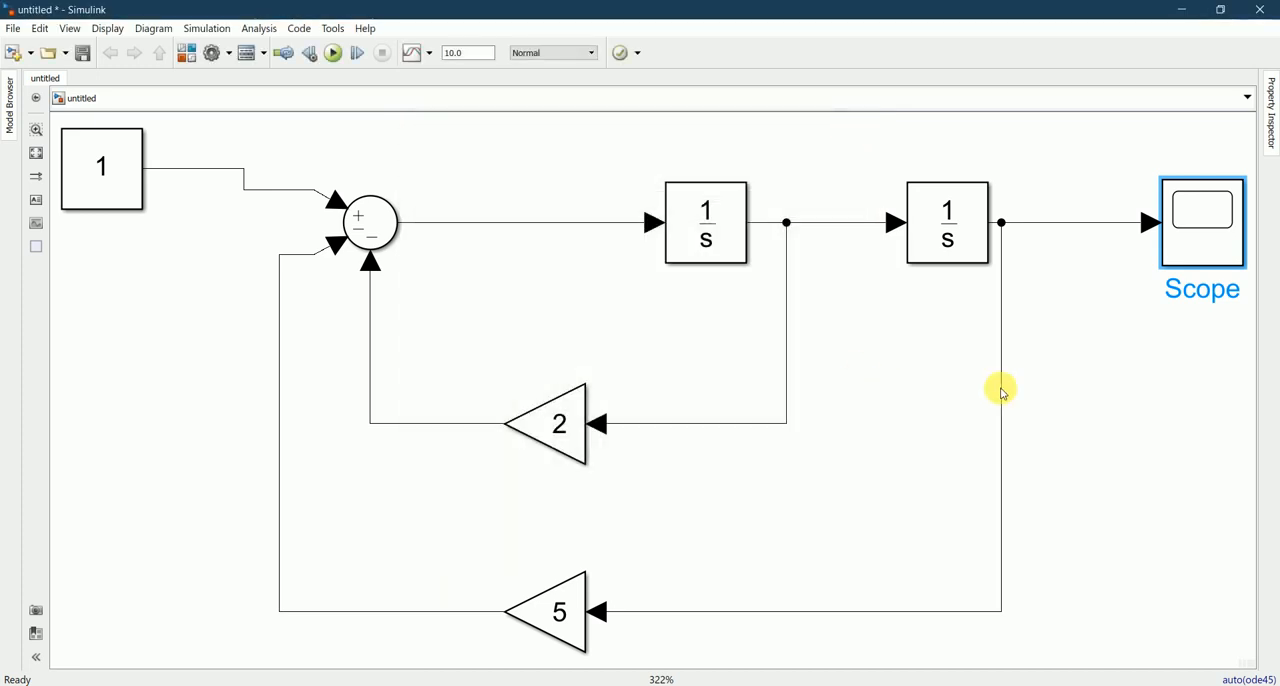